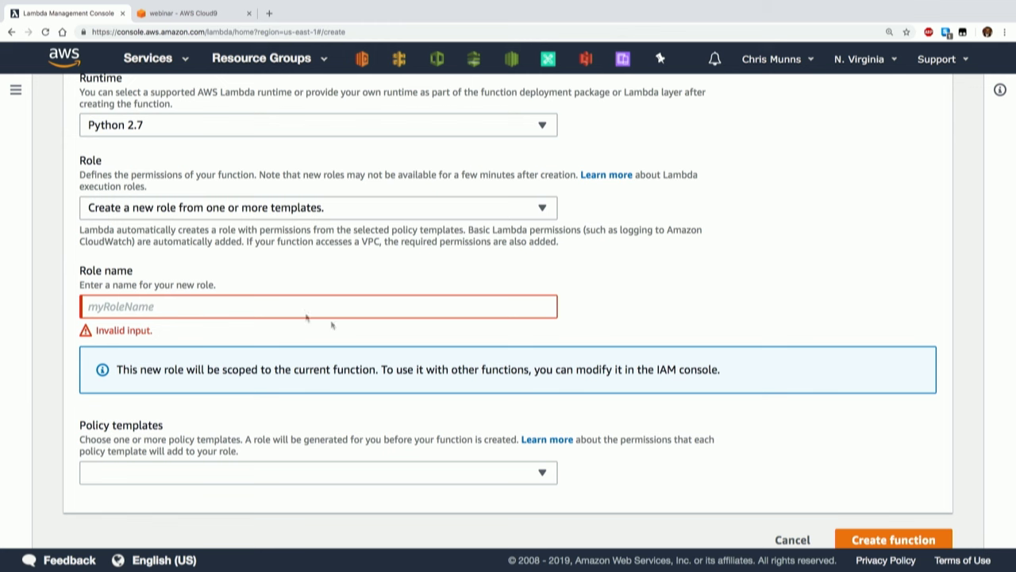
- Name the new execution role HelloLoftSF and create the function
{"action": "left_click", "coordinate": [306, 310]}
{"action": "type", "text": "HelloLoft"}
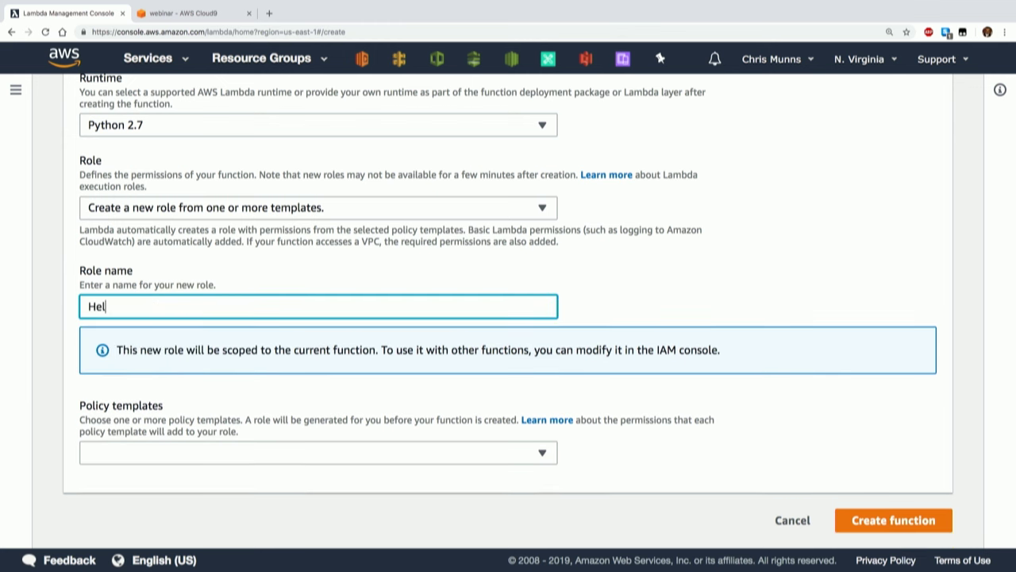
{"action": "type", "text": "SF"}
{"action": "left_click", "coordinate": [879, 524]}
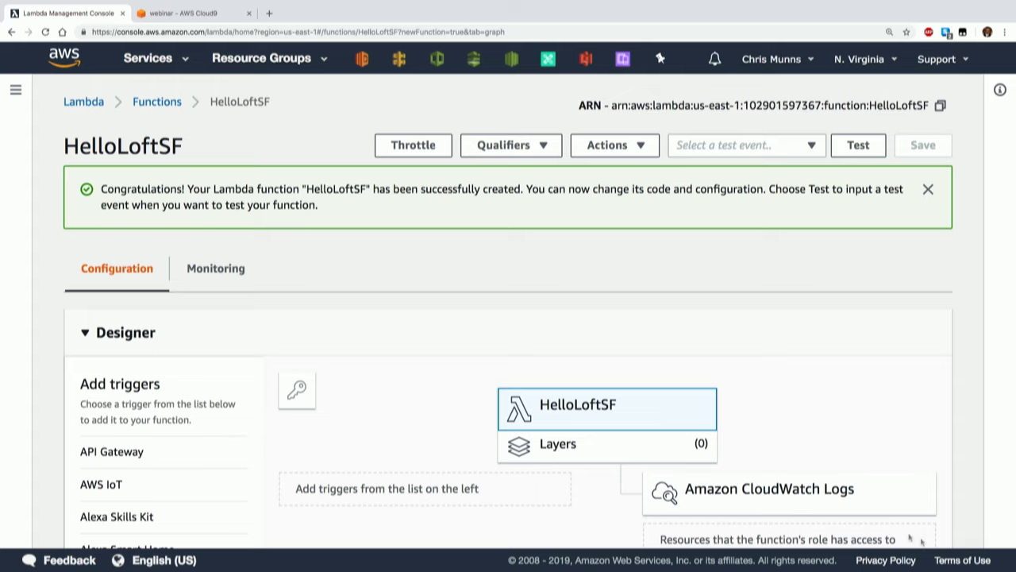
- Change the returned body text in the lambda_function code to "Hello from the SF Loft!" and save the function
{"action": "scroll", "coordinate": [957, 332], "scroll_direction": "down", "scroll_amount": 3}
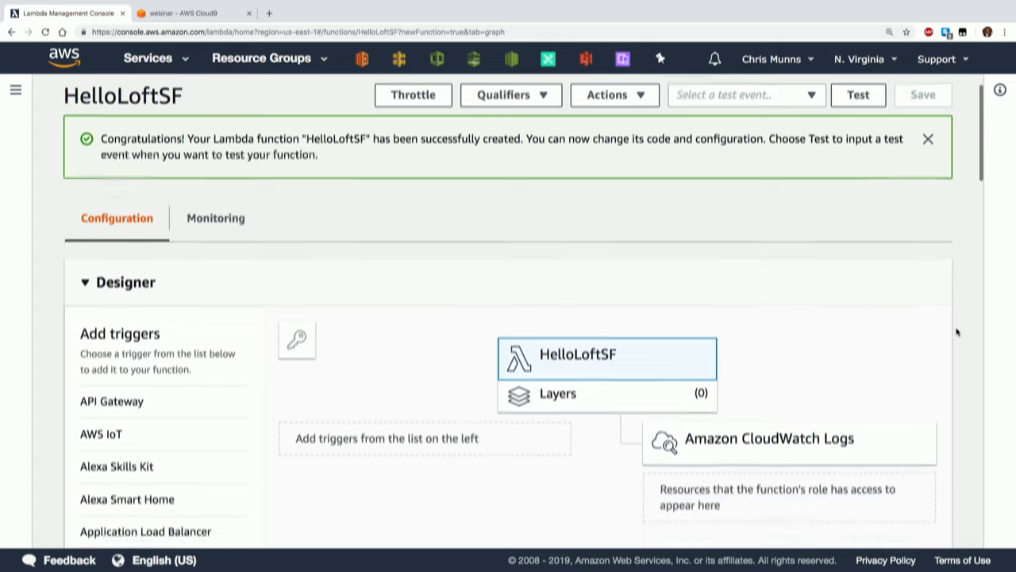
{"action": "scroll", "coordinate": [957, 332], "scroll_direction": "down", "scroll_amount": 10}
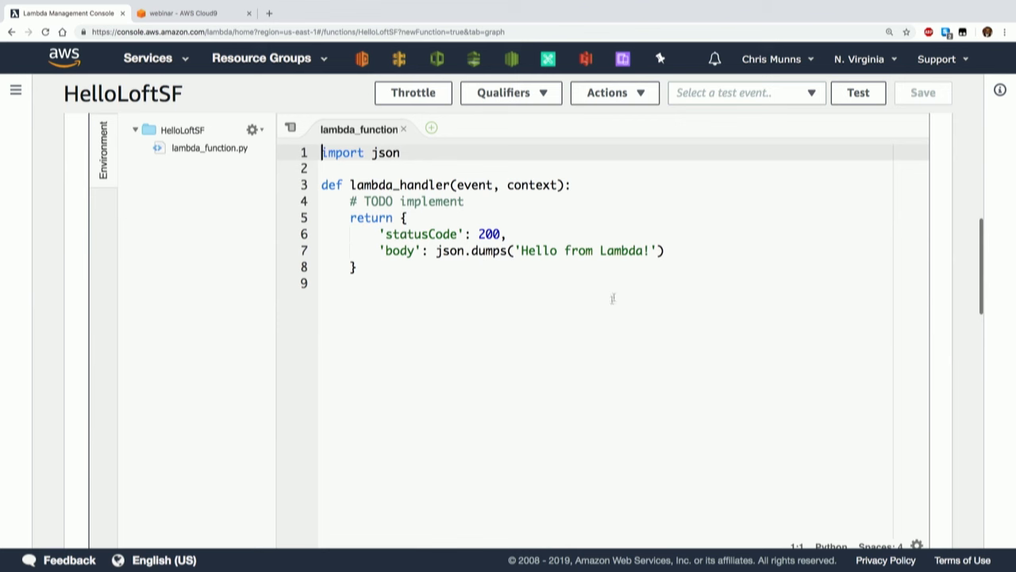
{"action": "left_click", "coordinate": [557, 283]}
{"action": "left_click", "coordinate": [396, 268]}
{"action": "left_click_drag", "start_coordinate": [396, 268], "coordinate": [318, 149]}
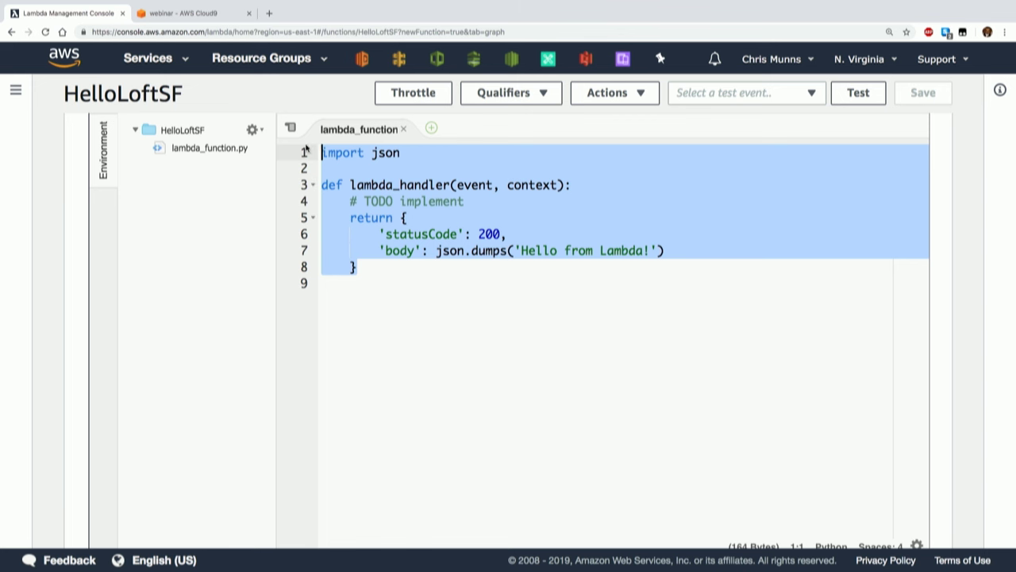
{"action": "left_click", "coordinate": [426, 216]}
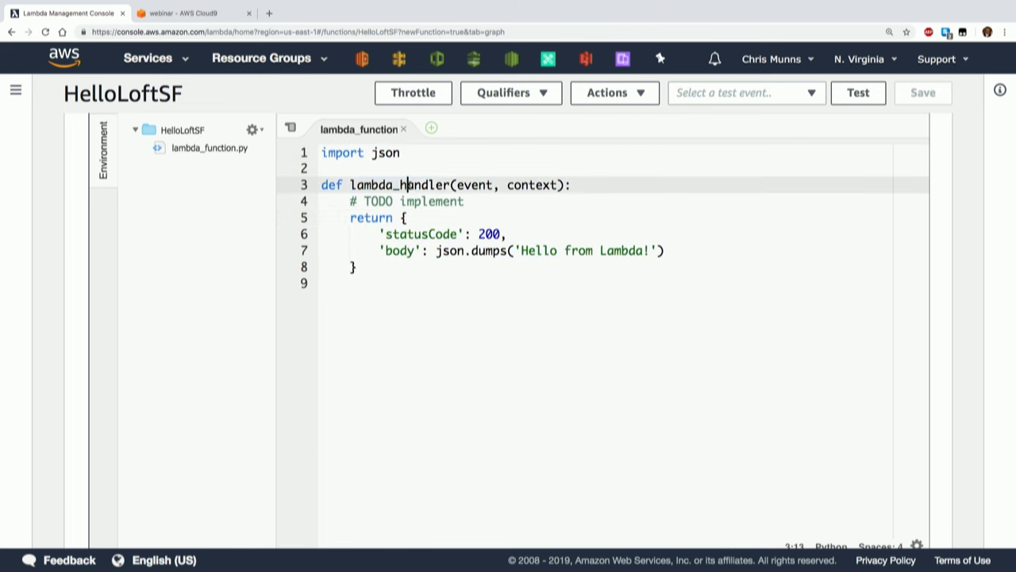
{"action": "double_click", "coordinate": [403, 184]}
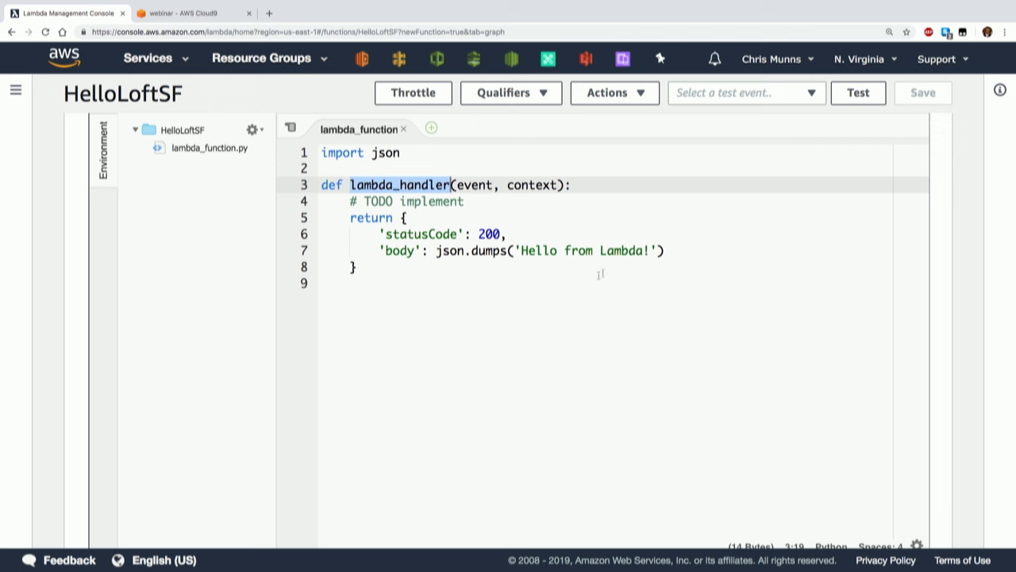
{"action": "double_click", "coordinate": [621, 251]}
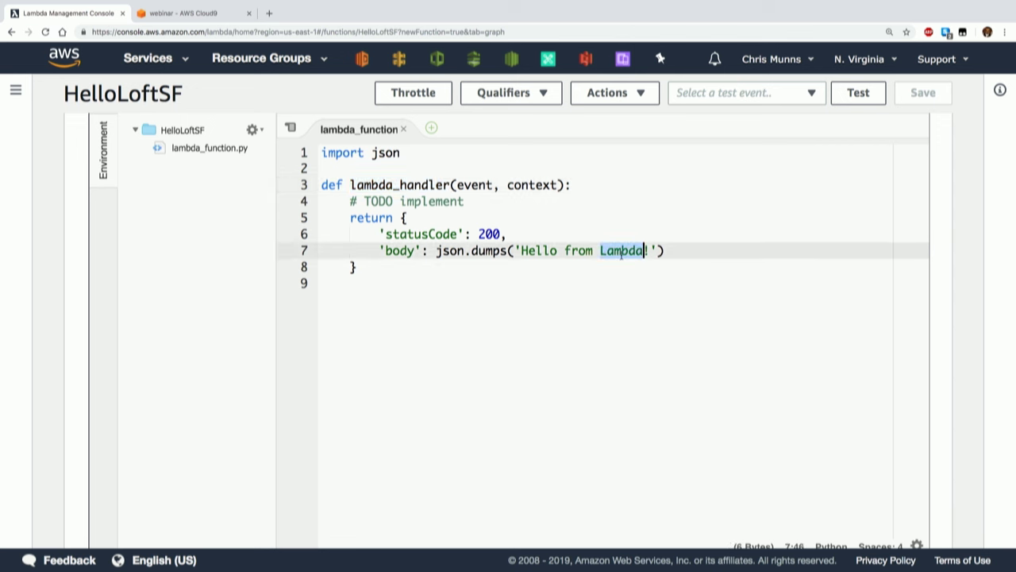
{"action": "type", "text": "the SF Lof"}
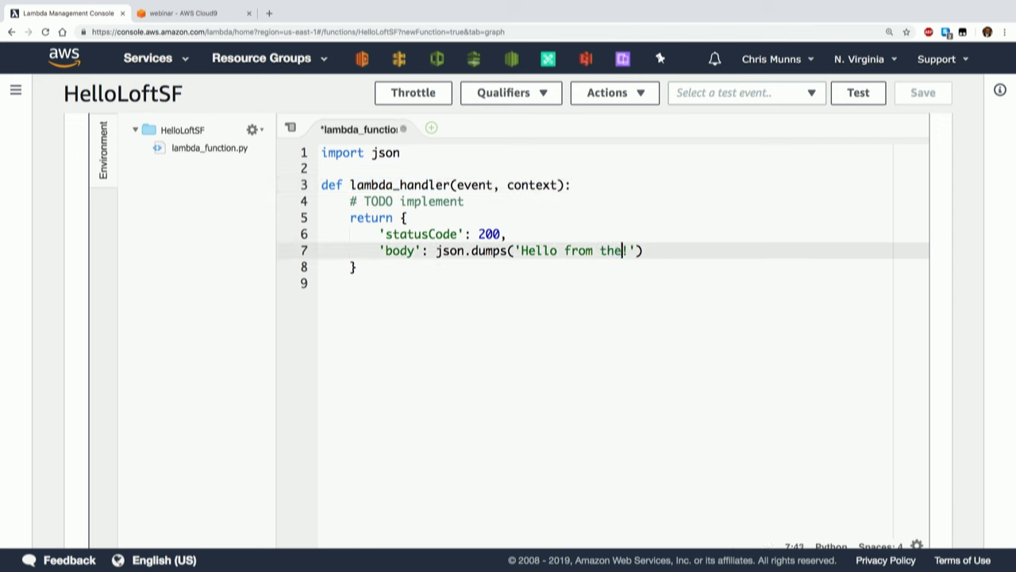
{"action": "type", "text": "t"}
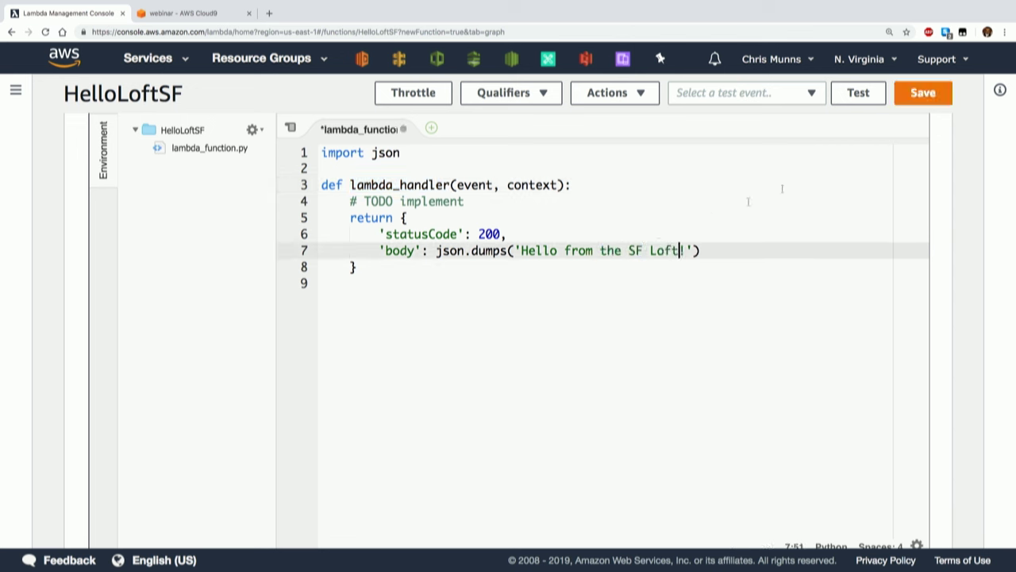
{"action": "left_click", "coordinate": [924, 94]}
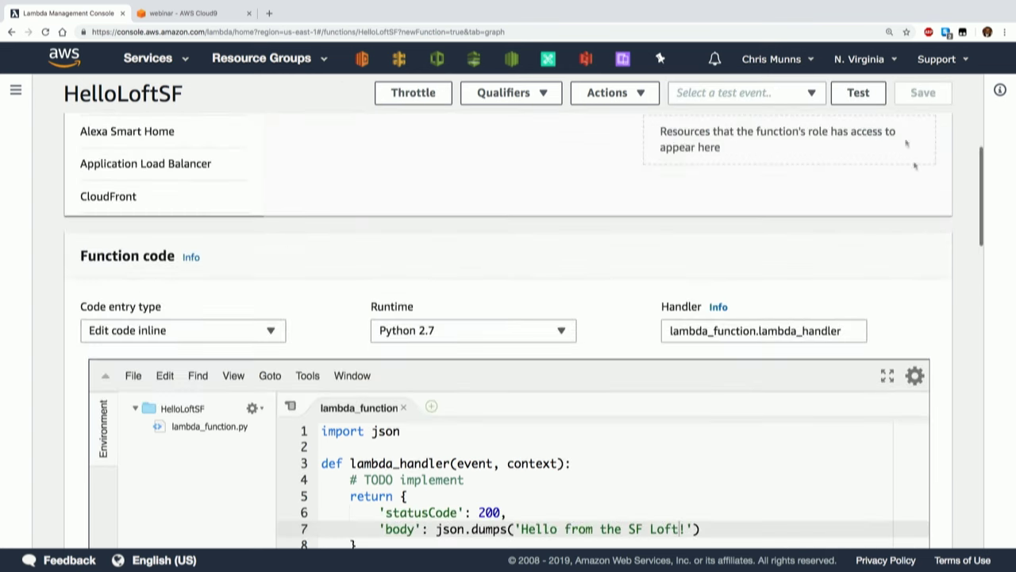
- Create a test event named blank from the Hello World template, with all key-value pairs removed from its JSON
{"action": "left_click", "coordinate": [857, 96]}
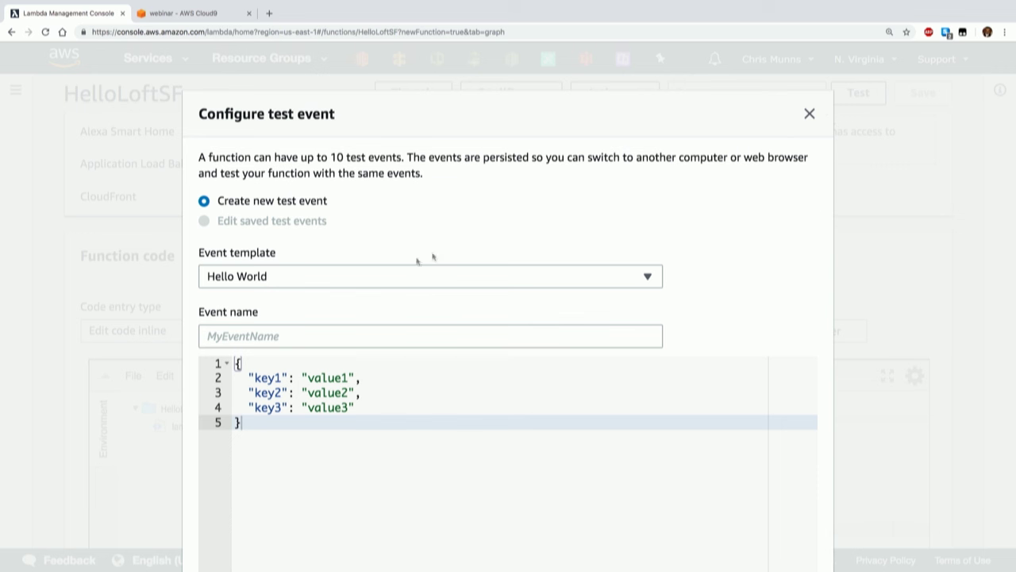
{"action": "left_click_drag", "start_coordinate": [354, 408], "coordinate": [235, 378]}
{"action": "key", "text": "BackSpace"}
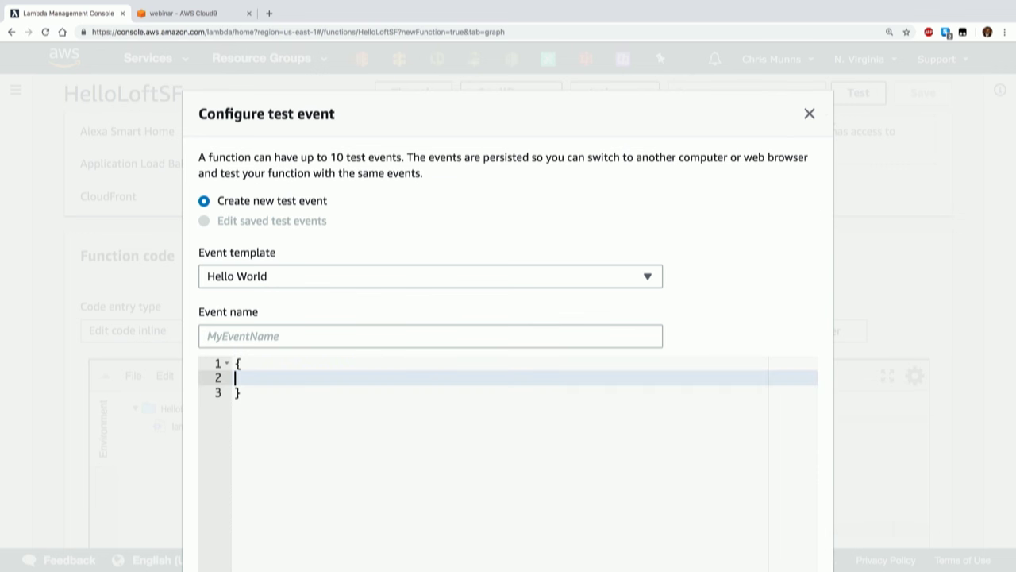
{"action": "left_click", "coordinate": [288, 342]}
{"action": "type", "text": "blank"}
{"action": "key", "text": "BackSpace"}
{"action": "key", "text": "BackSpace"}
{"action": "key", "text": "BackSpace"}
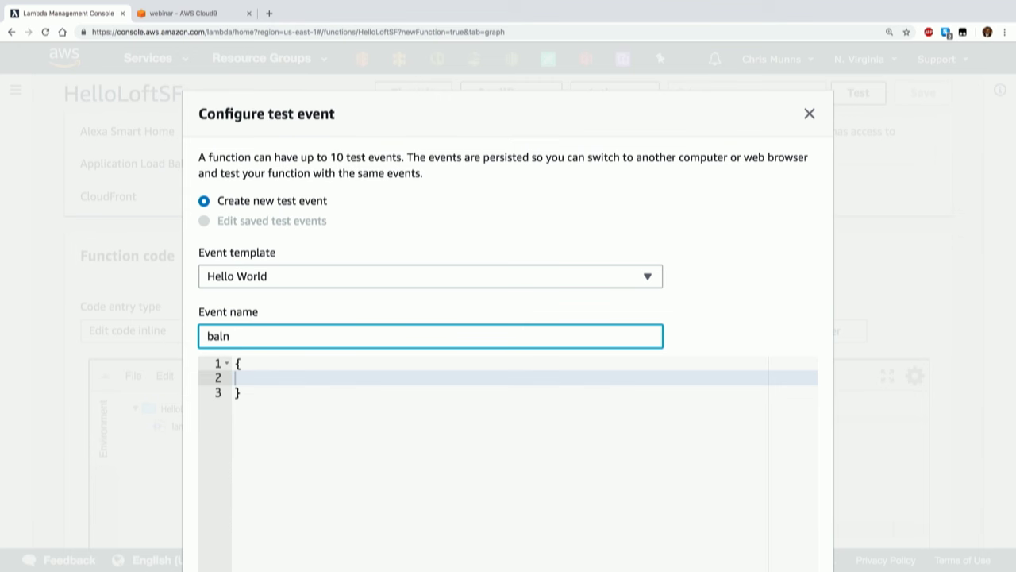
{"action": "type", "text": "lank"}
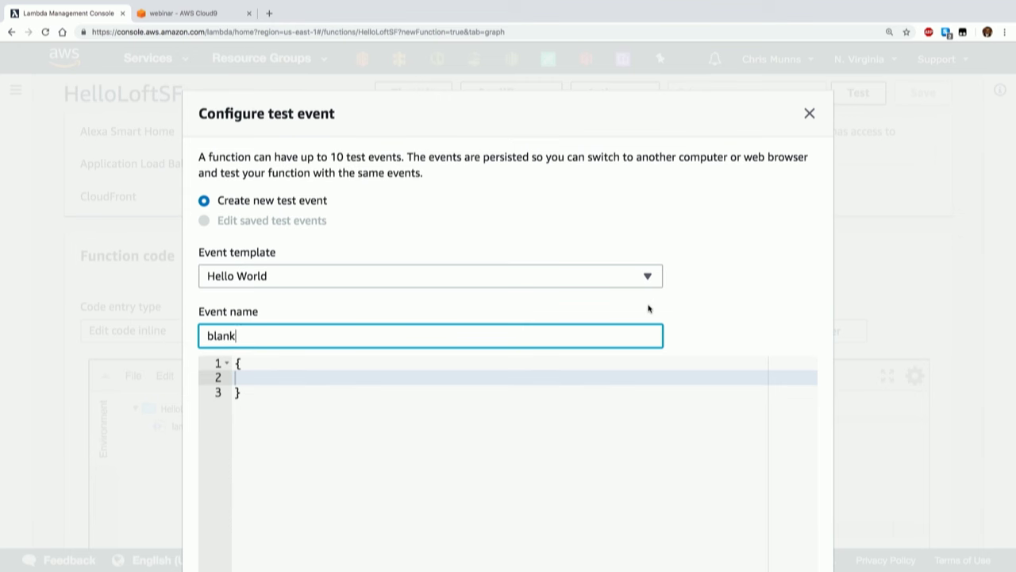
{"action": "scroll", "coordinate": [648, 307], "scroll_direction": "down", "scroll_amount": 4}
{"action": "left_click", "coordinate": [766, 506]}
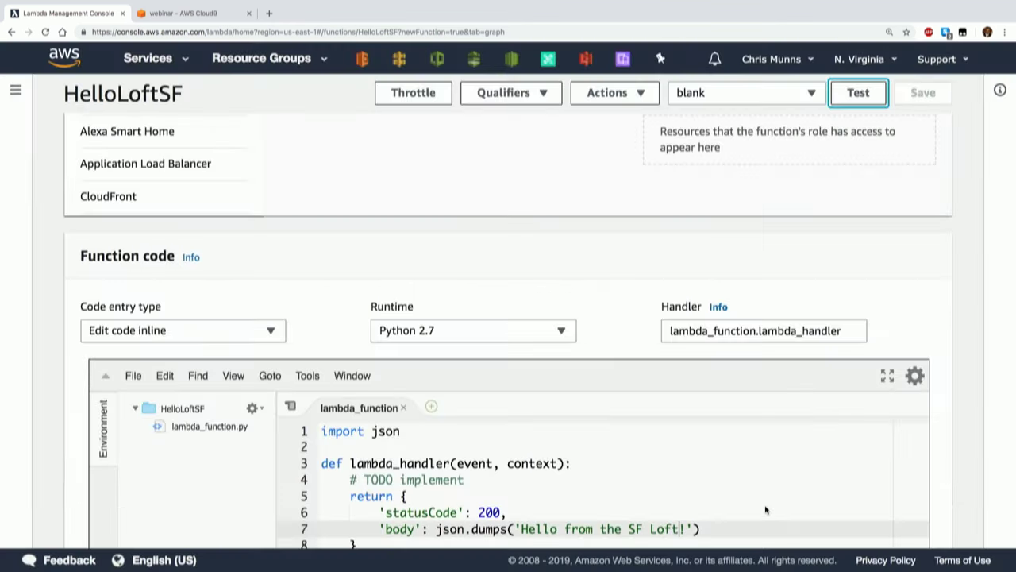
- Run the function with the blank test event and examine the returned result, memory usage and log output in the execution details
{"action": "left_click", "coordinate": [857, 100]}
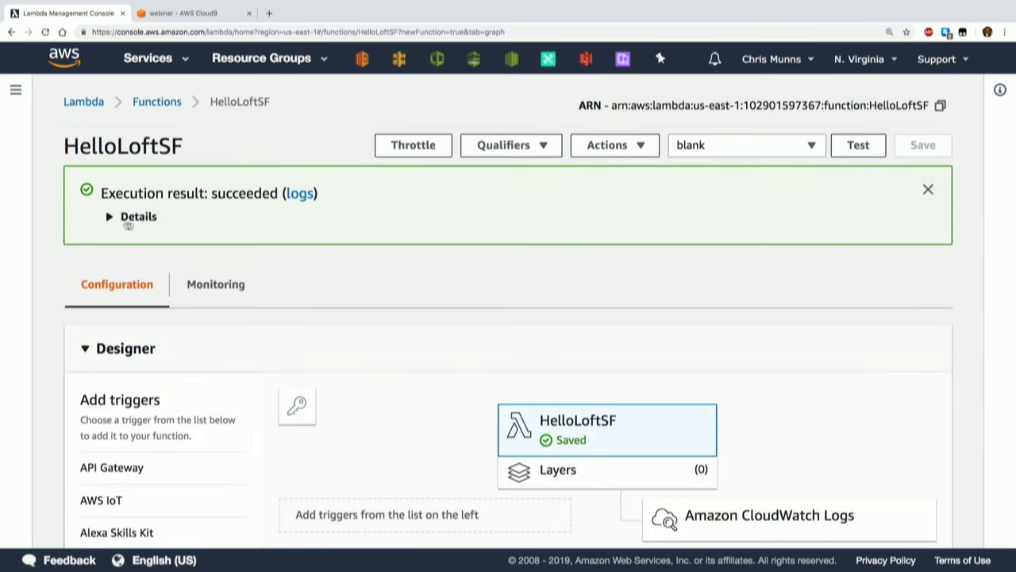
{"action": "left_click", "coordinate": [139, 219]}
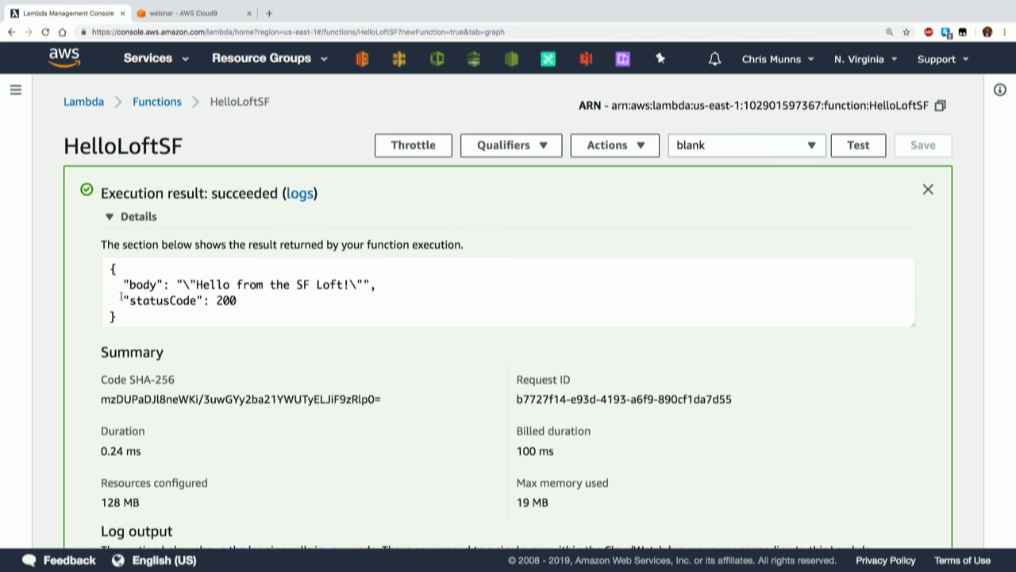
{"action": "left_click_drag", "start_coordinate": [112, 269], "coordinate": [128, 314]}
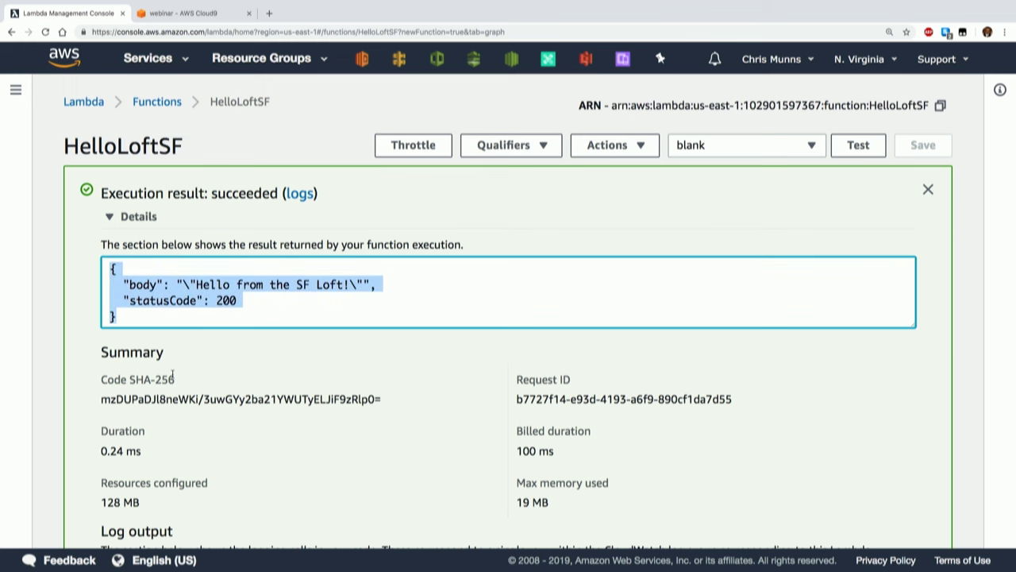
{"action": "scroll", "coordinate": [172, 373], "scroll_direction": "down", "scroll_amount": 3}
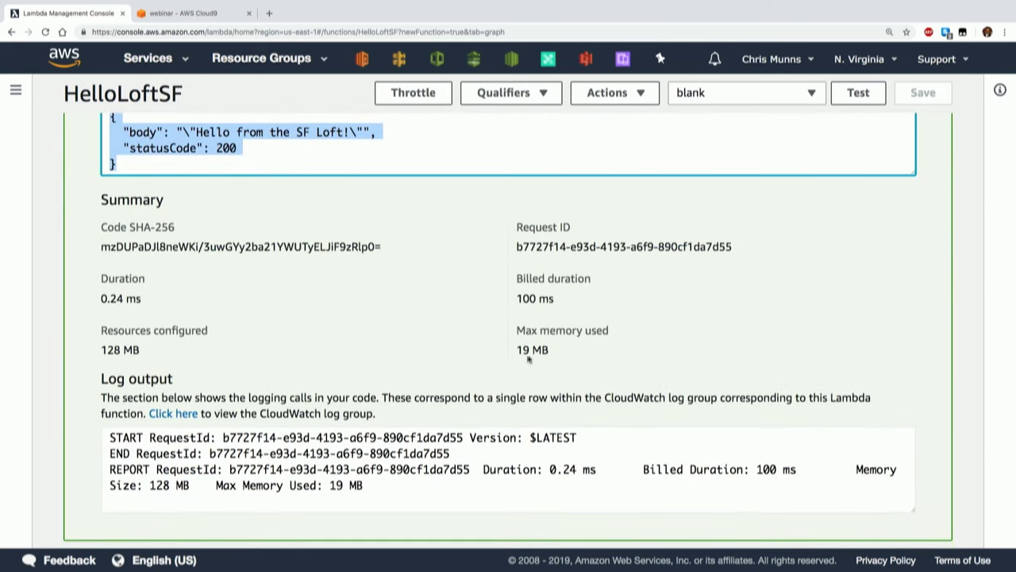
{"action": "left_click_drag", "start_coordinate": [548, 351], "coordinate": [512, 351]}
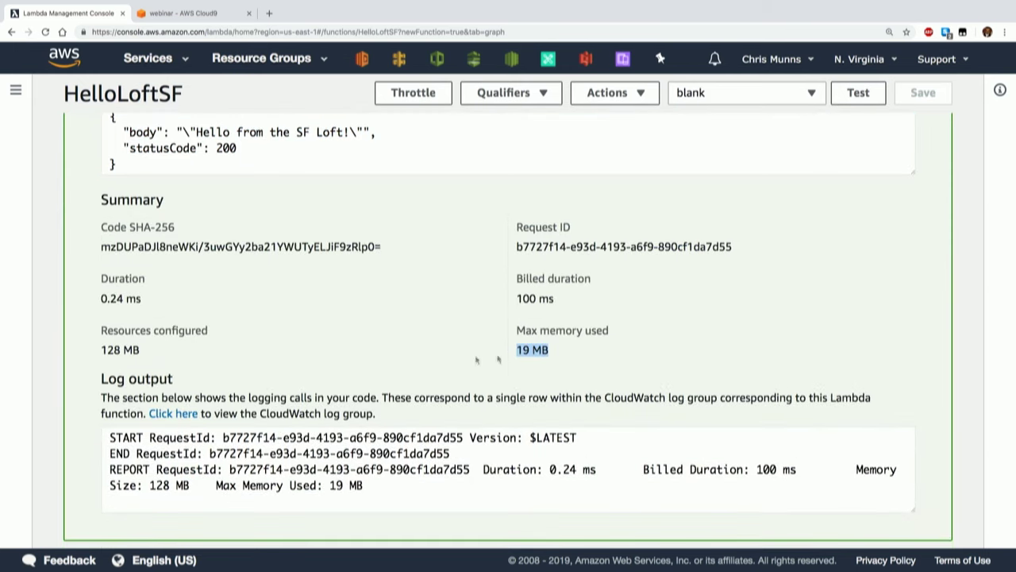
{"action": "scroll", "coordinate": [420, 345], "scroll_direction": "down", "scroll_amount": 1}
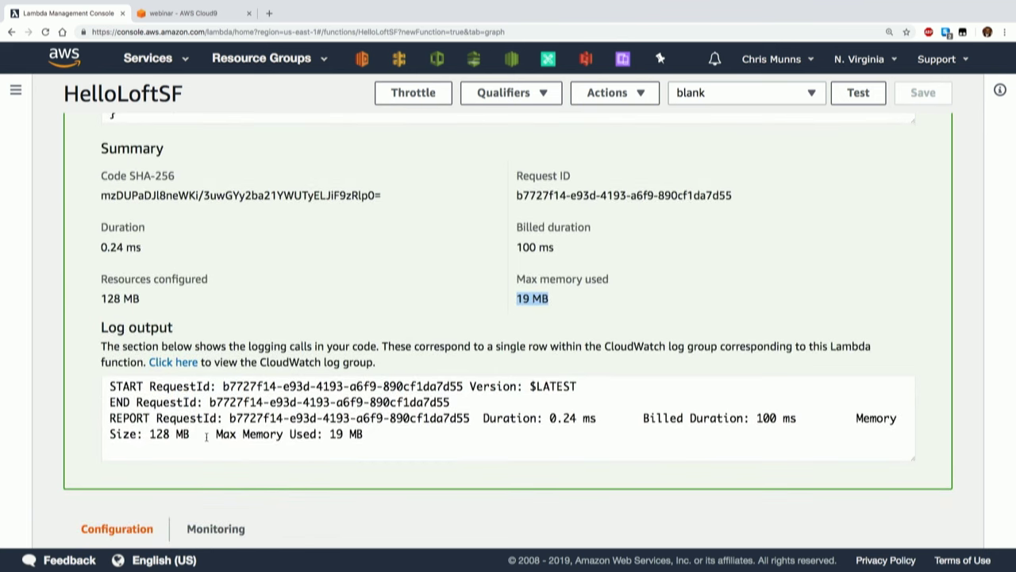
{"action": "scroll", "coordinate": [206, 436], "scroll_direction": "up", "scroll_amount": 4}
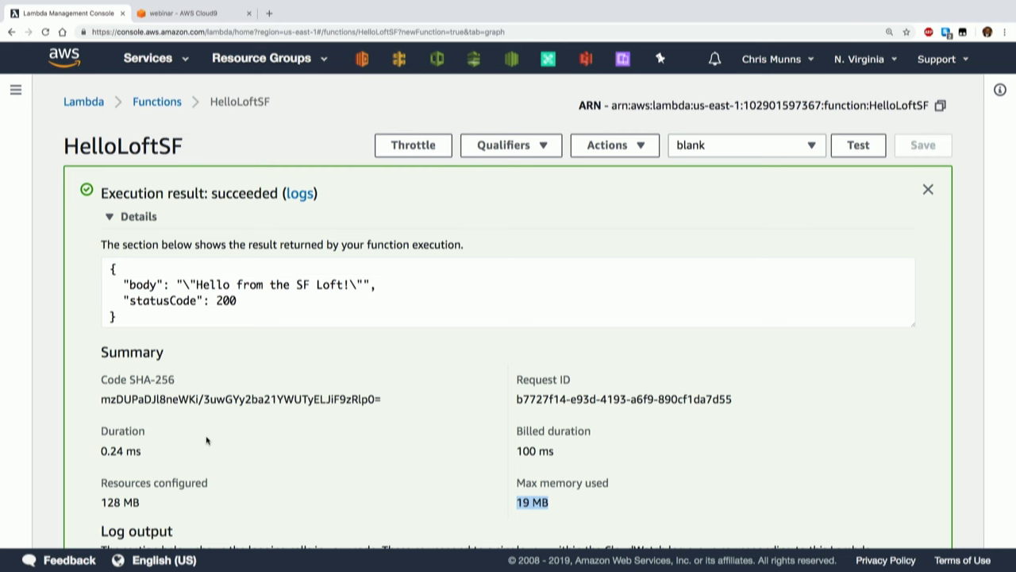
- Add an API Gateway trigger to the function and choose the existing HelloLoft-API for it
{"action": "scroll", "coordinate": [695, 308], "scroll_direction": "down", "scroll_amount": 10}
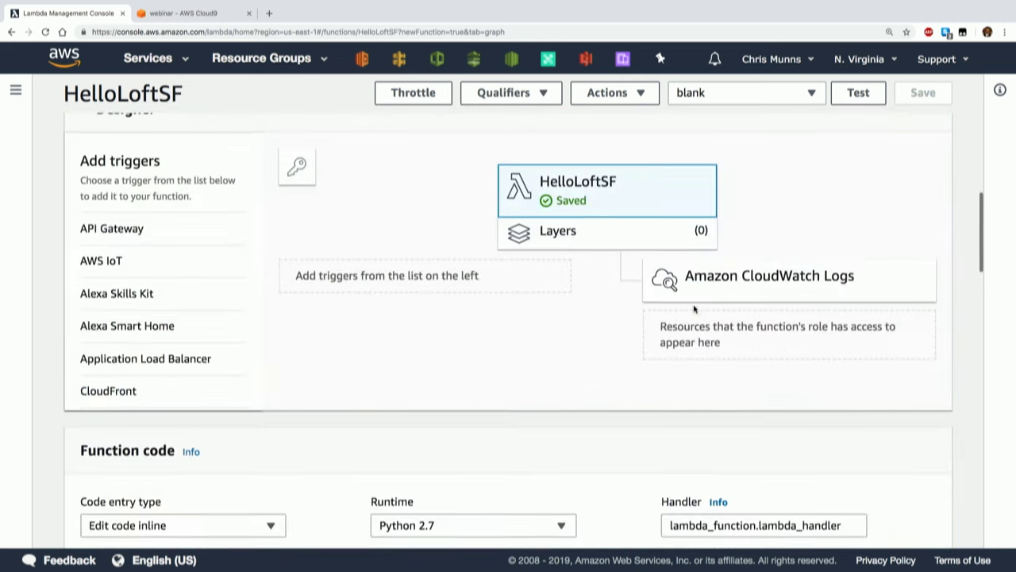
{"action": "left_click", "coordinate": [130, 240]}
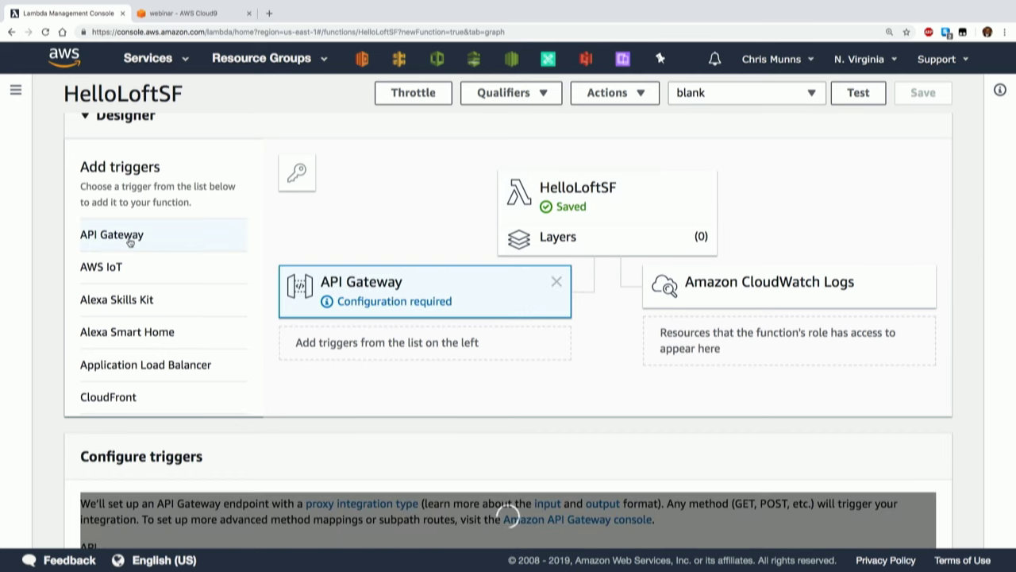
{"action": "scroll", "coordinate": [519, 356], "scroll_direction": "down", "scroll_amount": 3}
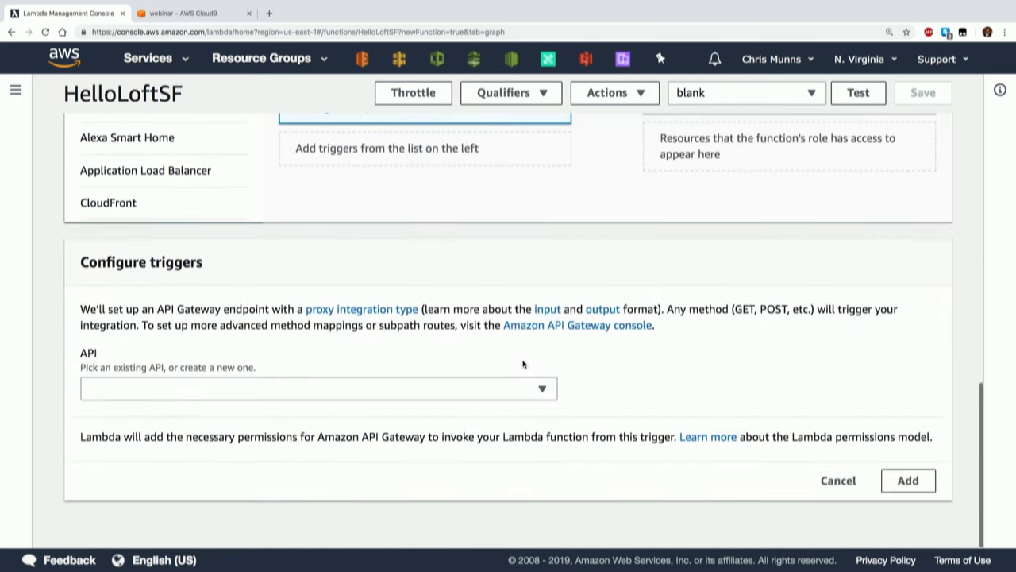
{"action": "left_click", "coordinate": [519, 387]}
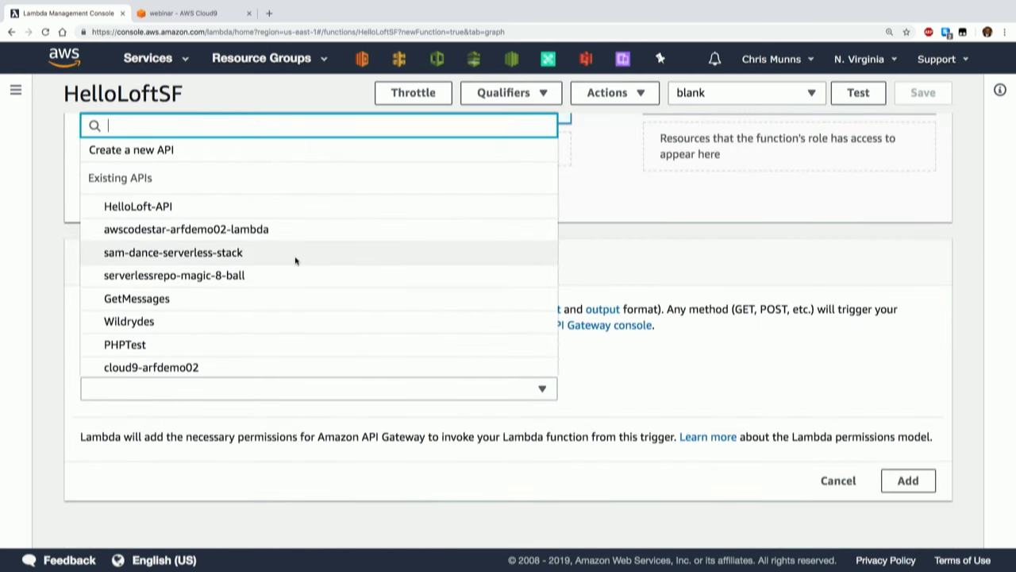
{"action": "left_click", "coordinate": [182, 212]}
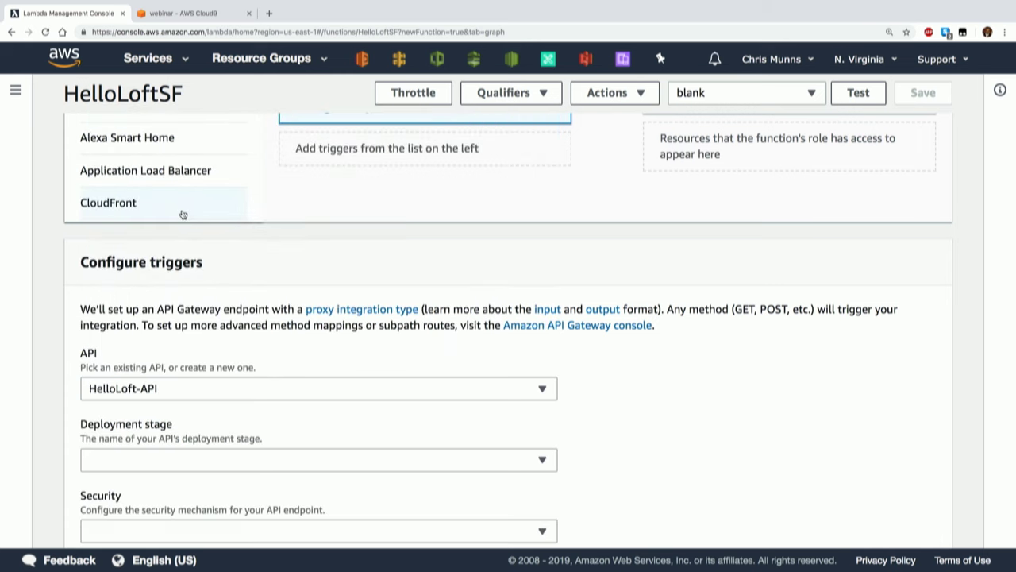
- Set the trigger's deployment stage to default and its security to Open
{"action": "scroll", "coordinate": [660, 391], "scroll_direction": "down", "scroll_amount": 1}
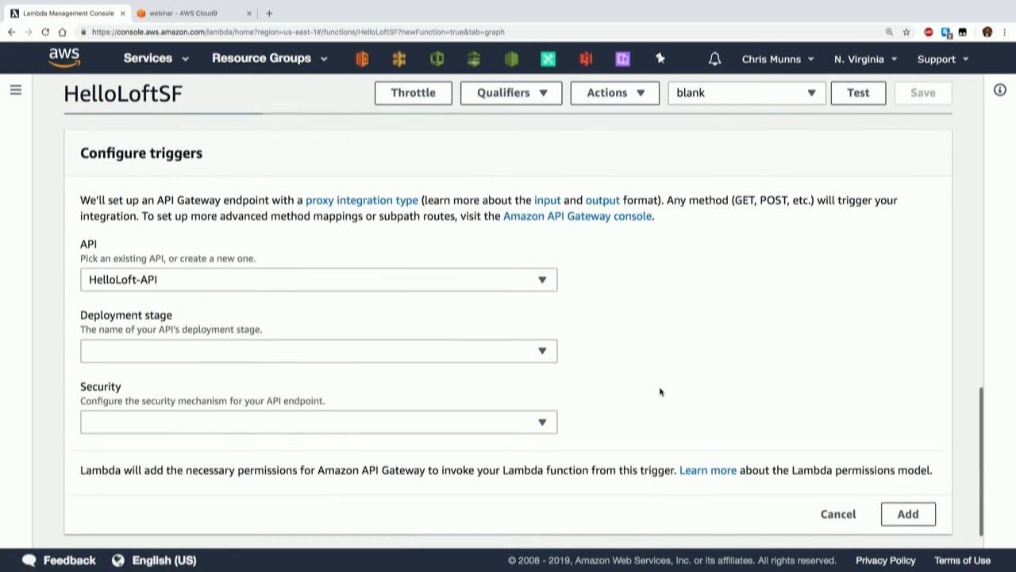
{"action": "left_click", "coordinate": [546, 353]}
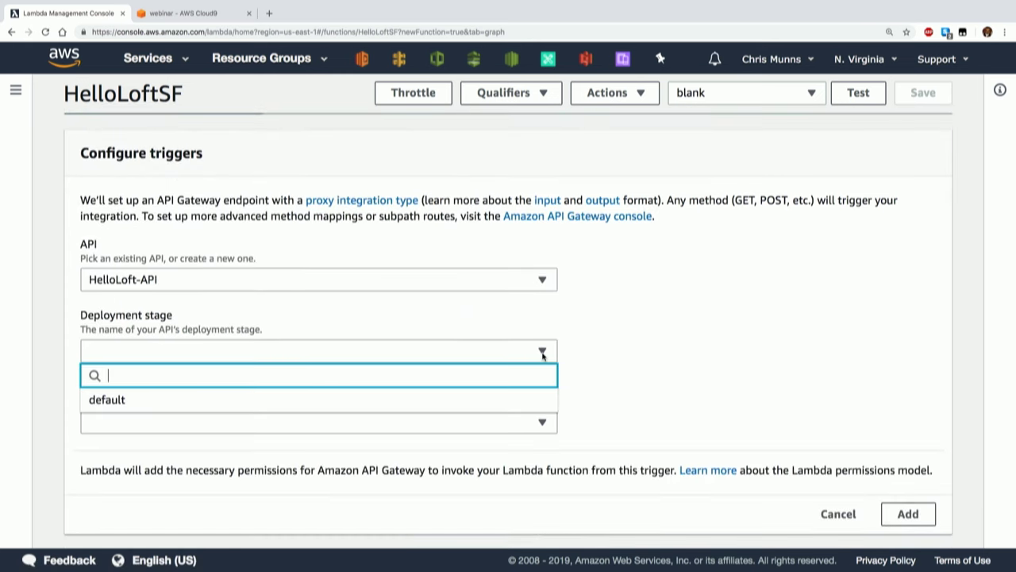
{"action": "left_click", "coordinate": [426, 400]}
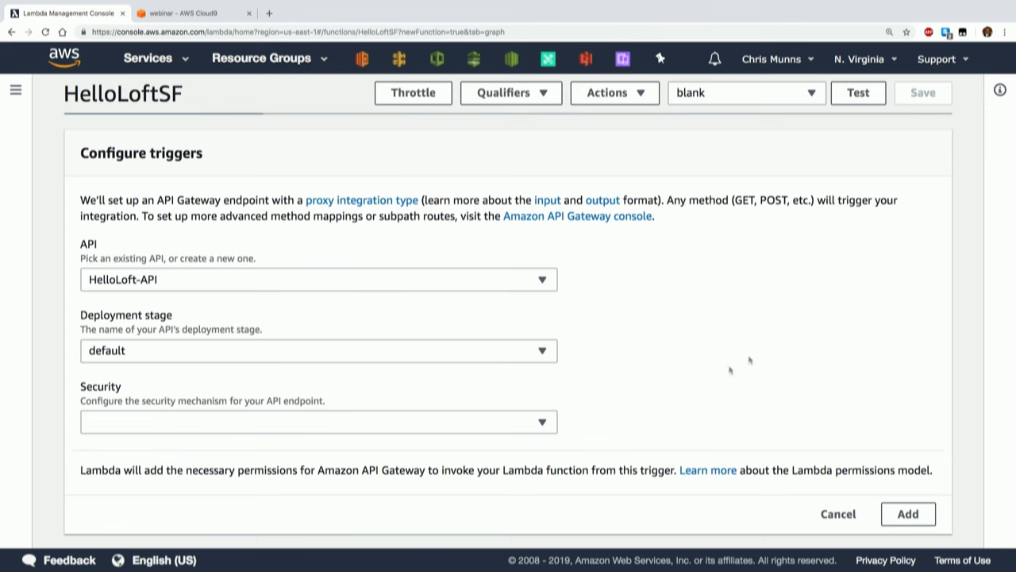
{"action": "left_click", "coordinate": [547, 427]}
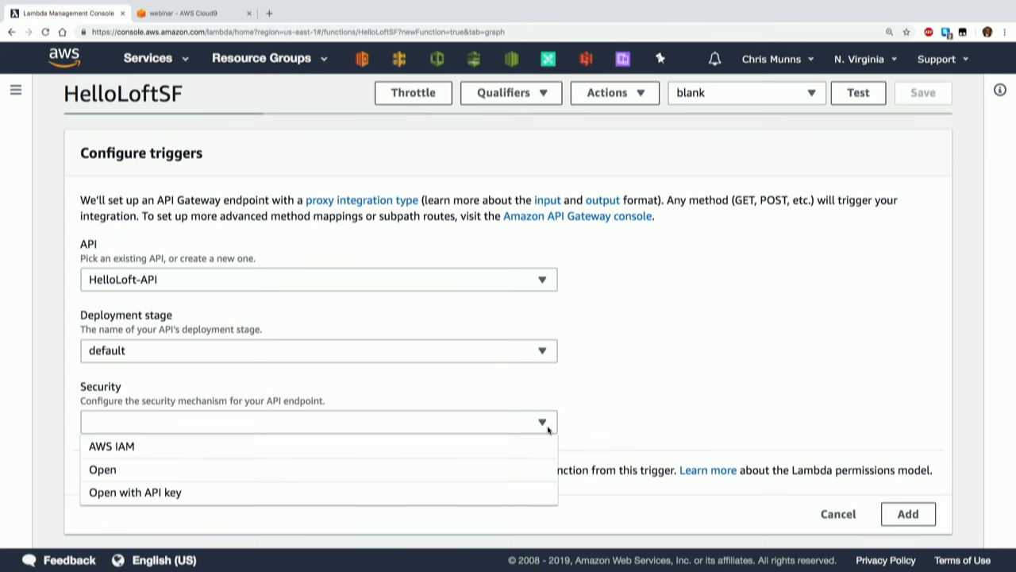
{"action": "left_click", "coordinate": [291, 467]}
- Add the configured API Gateway trigger and save the function
{"action": "scroll", "coordinate": [674, 373], "scroll_direction": "down", "scroll_amount": 1}
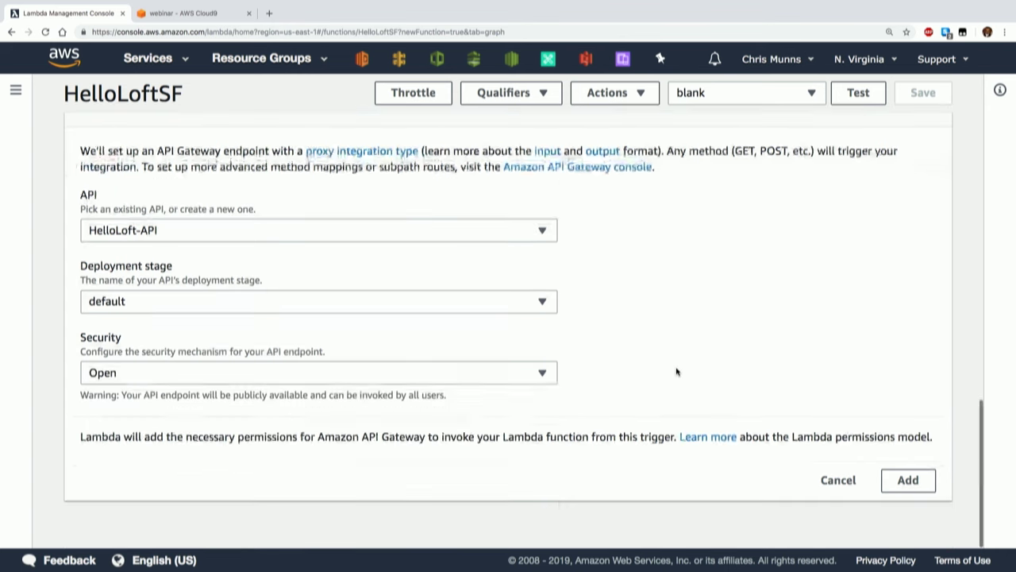
{"action": "left_click", "coordinate": [914, 487]}
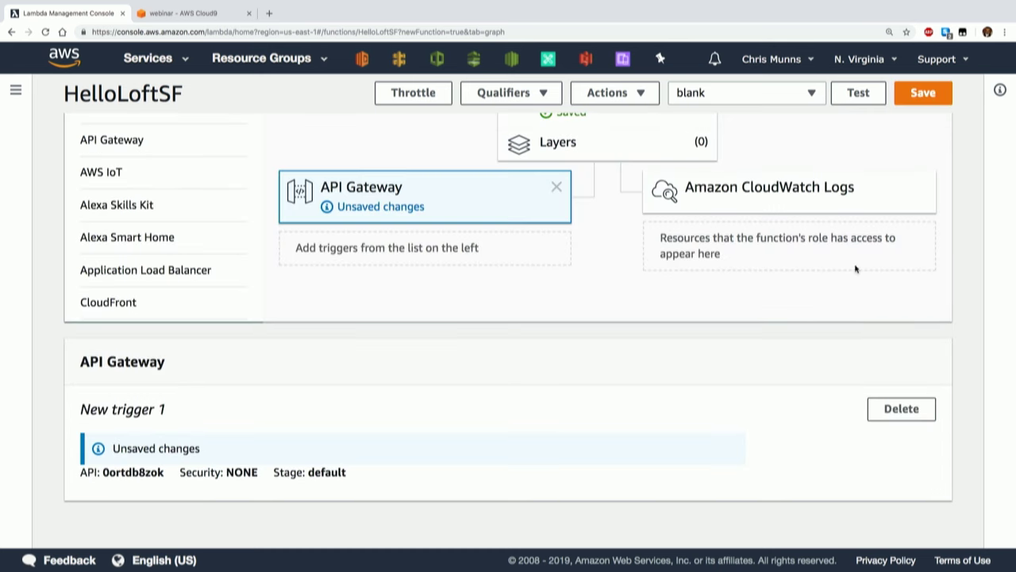
{"action": "left_click", "coordinate": [926, 93]}
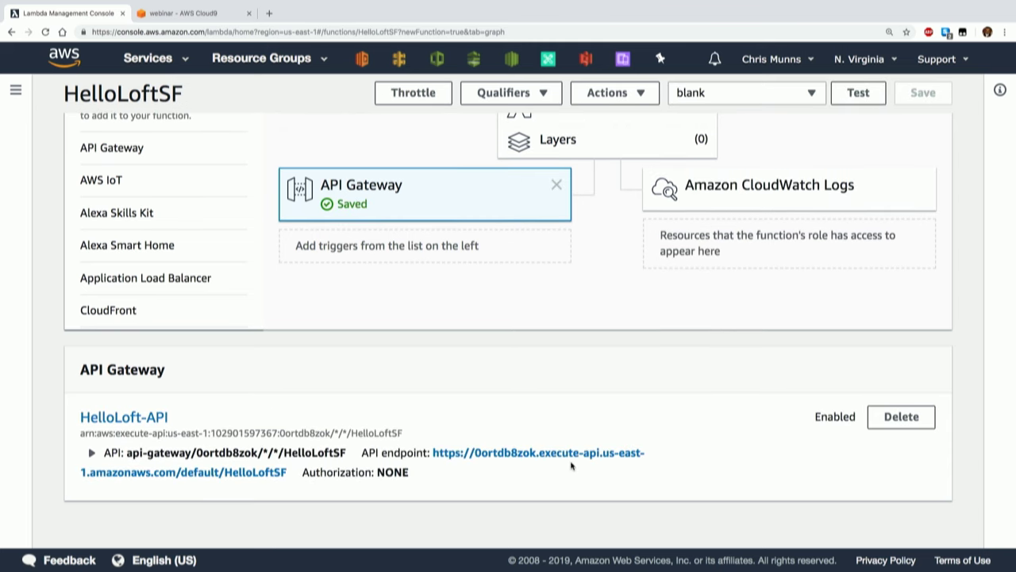
- Open the API Gateway trigger's endpoint URL in a new browser tab and recheck the trigger details in the Lambda console
{"action": "right_click", "coordinate": [568, 458]}
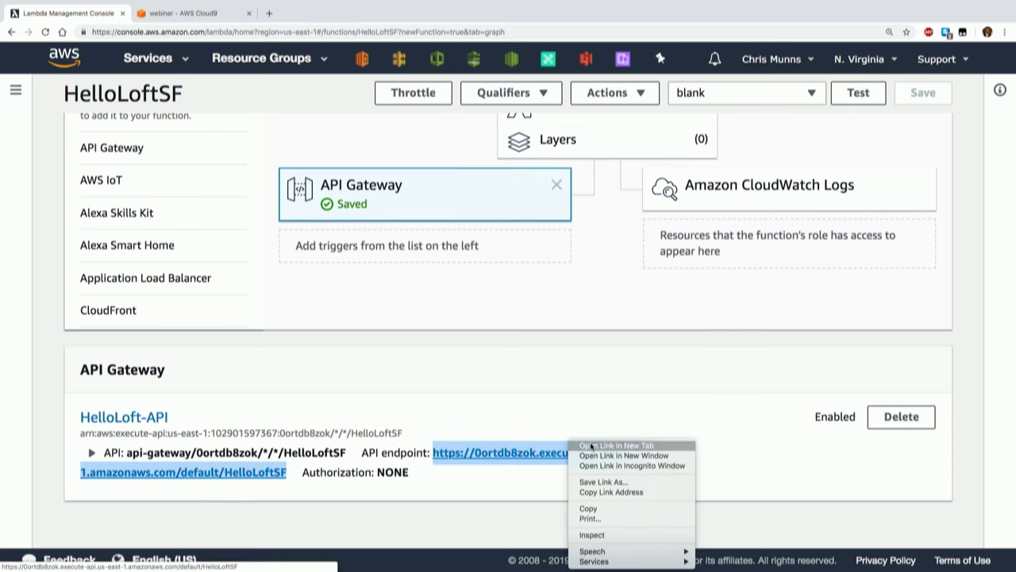
{"action": "left_click", "coordinate": [590, 446]}
{"action": "left_click", "coordinate": [314, 13]}
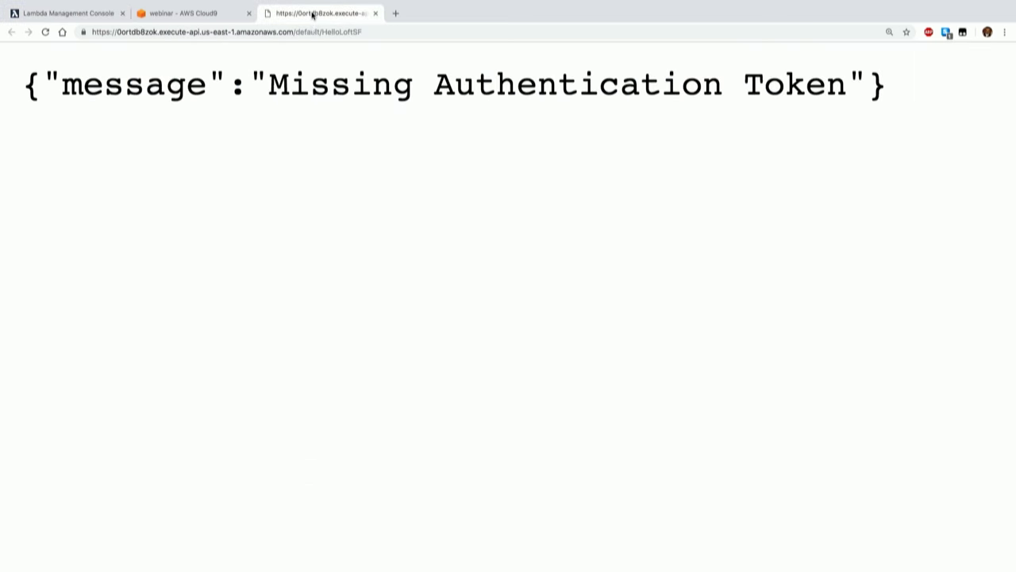
{"action": "left_click", "coordinate": [208, 16]}
{"action": "left_click", "coordinate": [98, 16]}
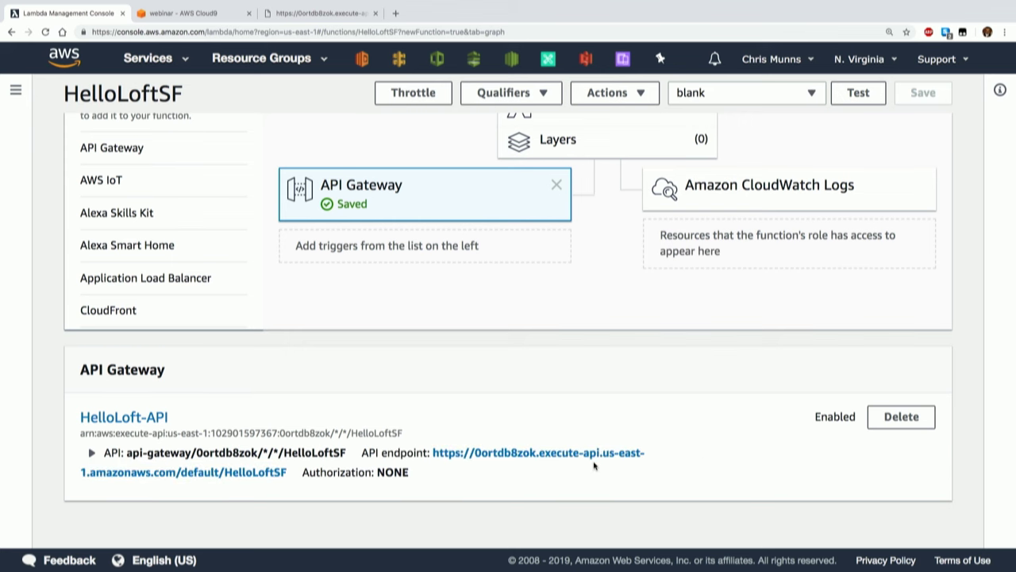
- Add a trailing slash to the HelloLoftSF endpoint URL and load it in the browser
{"action": "left_click", "coordinate": [312, 15]}
{"action": "left_click", "coordinate": [400, 30]}
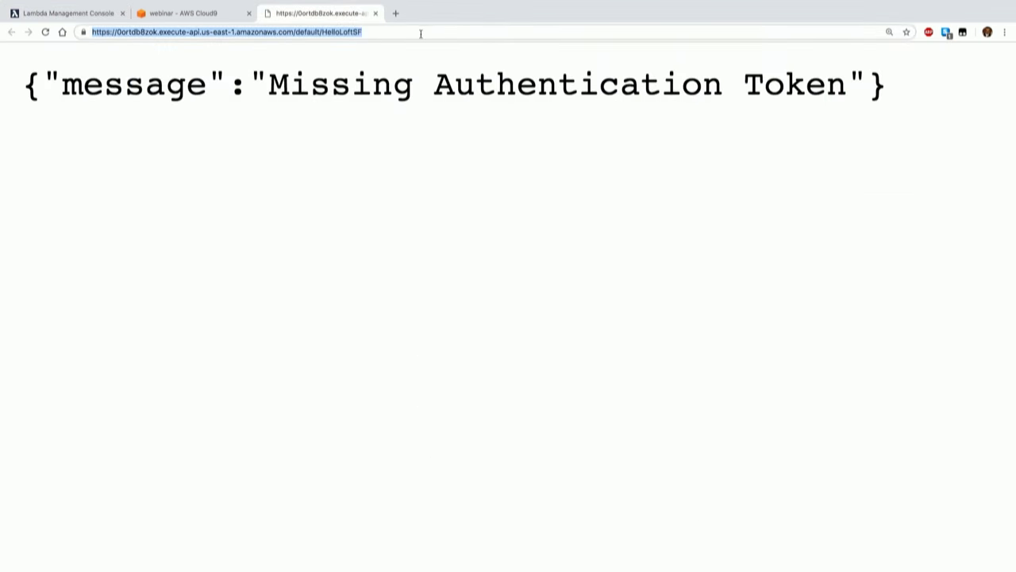
{"action": "left_click", "coordinate": [420, 31]}
{"action": "type", "text": "/"}
{"action": "key", "text": "Return"}
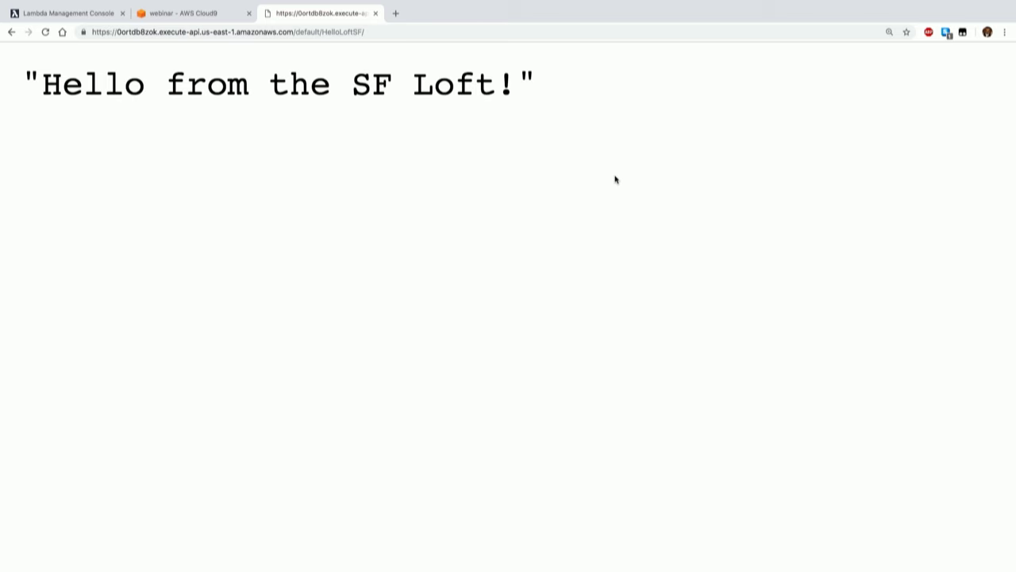
- Shorten the HelloLoftSF/ endpoint URL with Bitly in a new browser tab and copy the resulting short link
{"action": "left_click", "coordinate": [379, 31]}
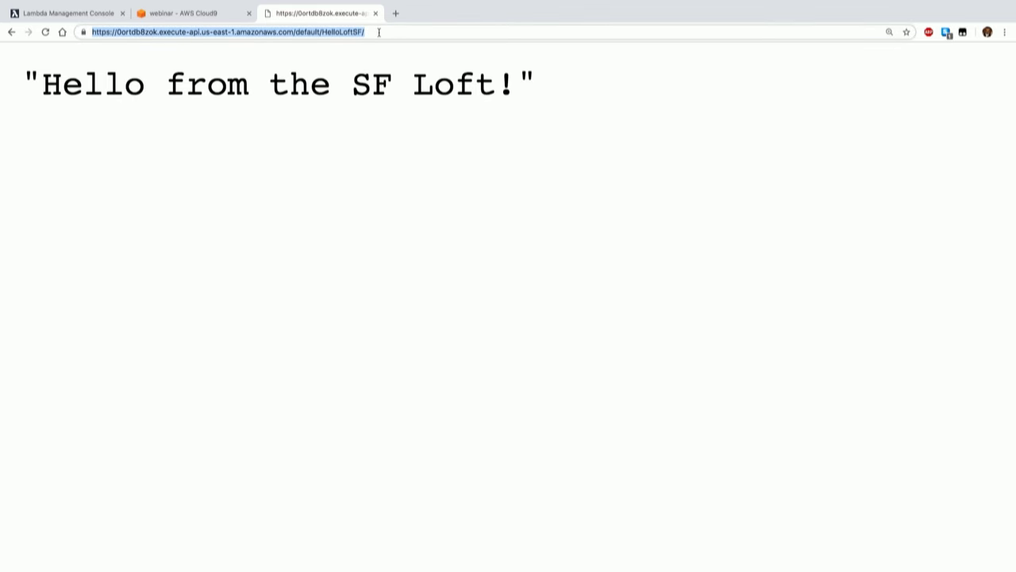
{"action": "left_click", "coordinate": [395, 13]}
{"action": "type", "text": "bi"}
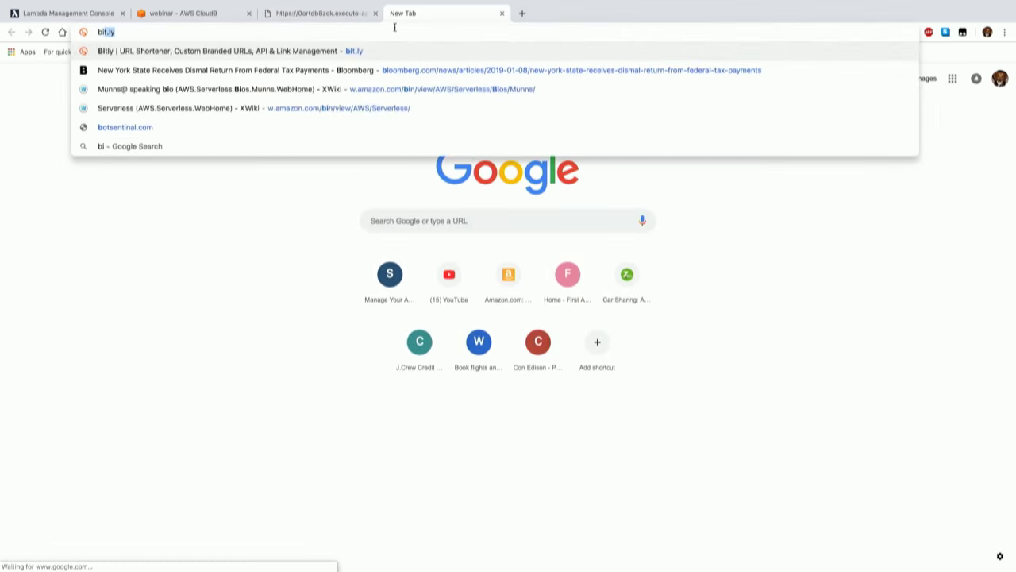
{"action": "type", "text": "t"}
{"action": "key", "text": "Return"}
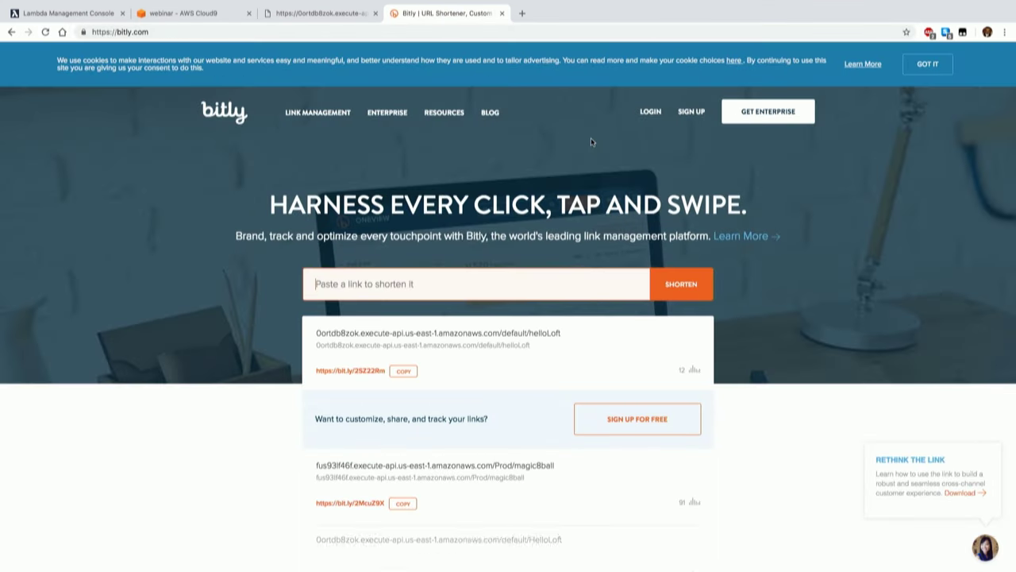
{"action": "type", "text": "https://0ortdb8zok.execute-api.us-east-1.amazonaws.com/default/helloLoft"}
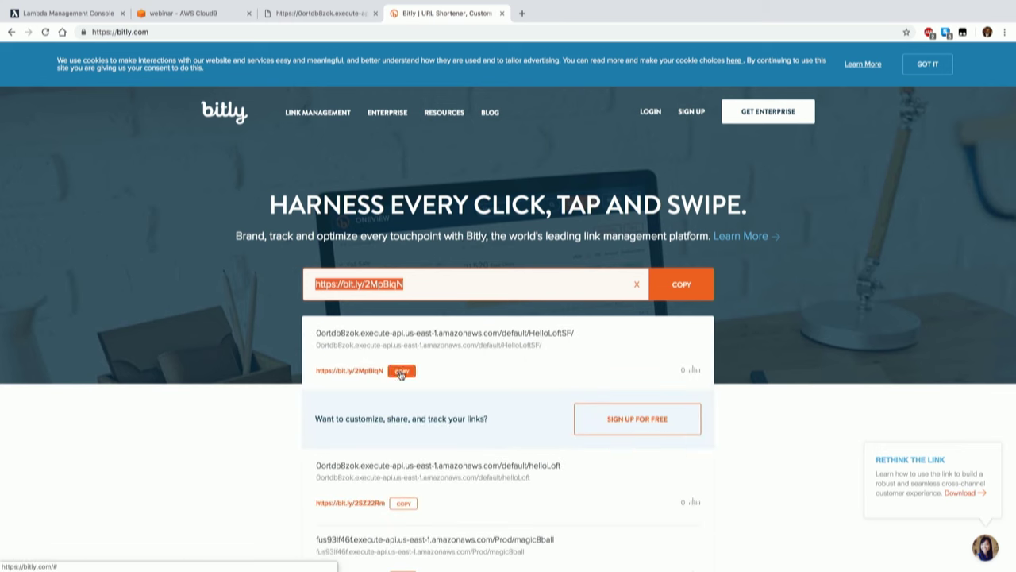
{"action": "left_click", "coordinate": [401, 375]}
{"action": "key", "text": "super+space"}
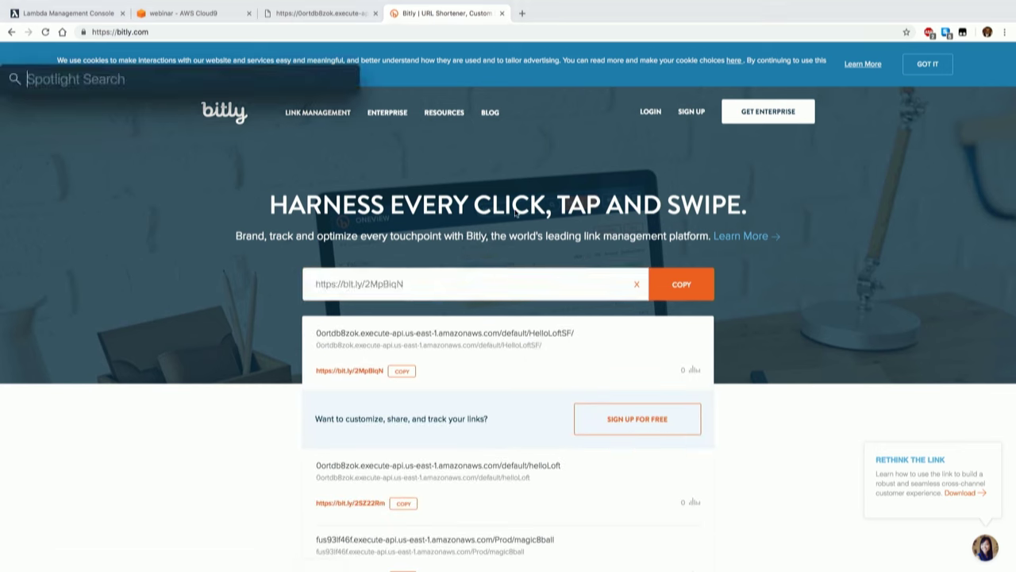
{"action": "type", "text": "note"}
{"action": "key", "text": "Return"}
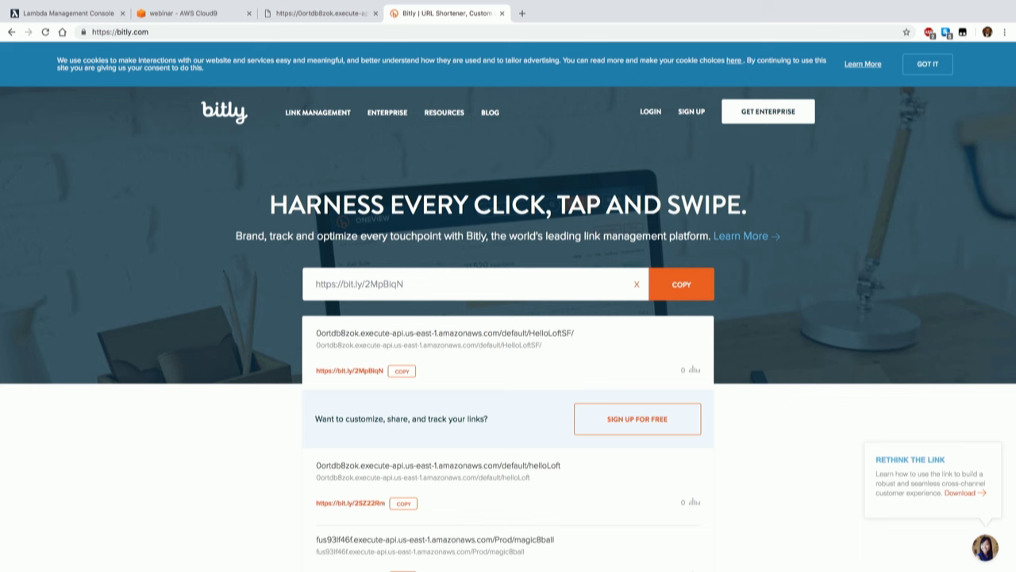
- Launch Microsoft Word and look through the open desktops for its window
{"action": "key", "text": "super+space"}
{"action": "type", "text": "word"}
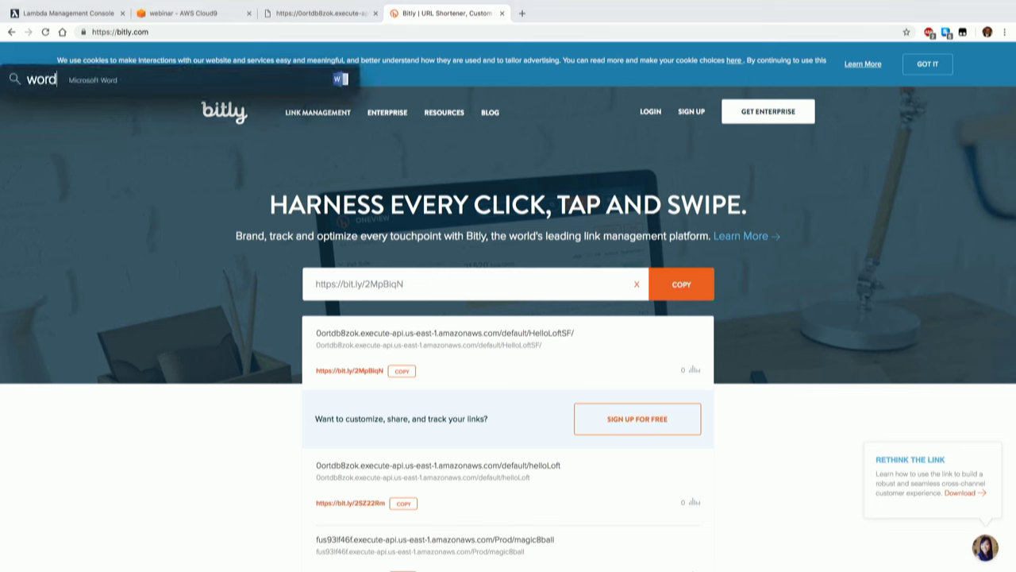
{"action": "key", "text": "Return"}
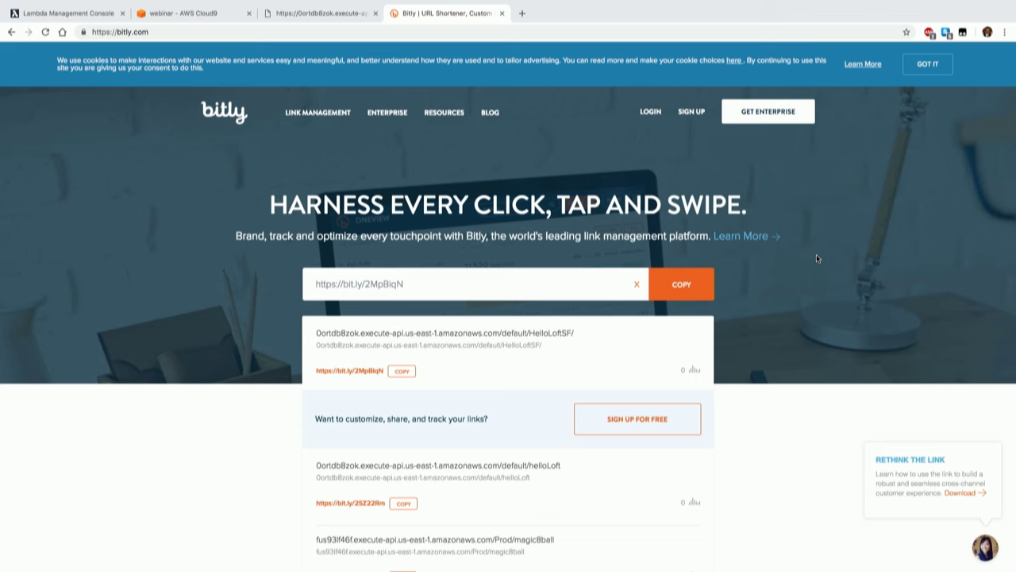
{"action": "key", "text": "ctrl+Up"}
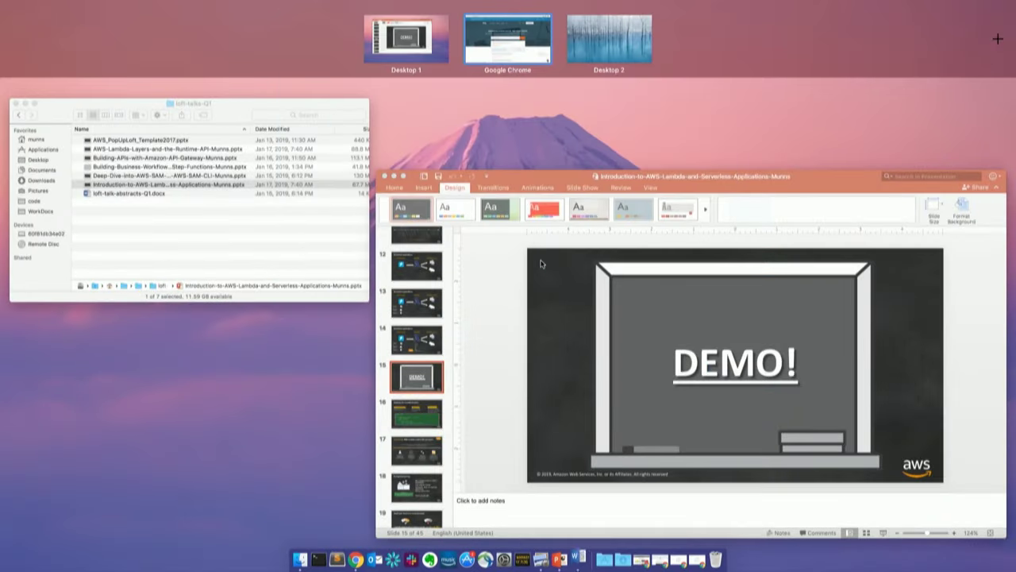
{"action": "key", "text": "ctrl+Up"}
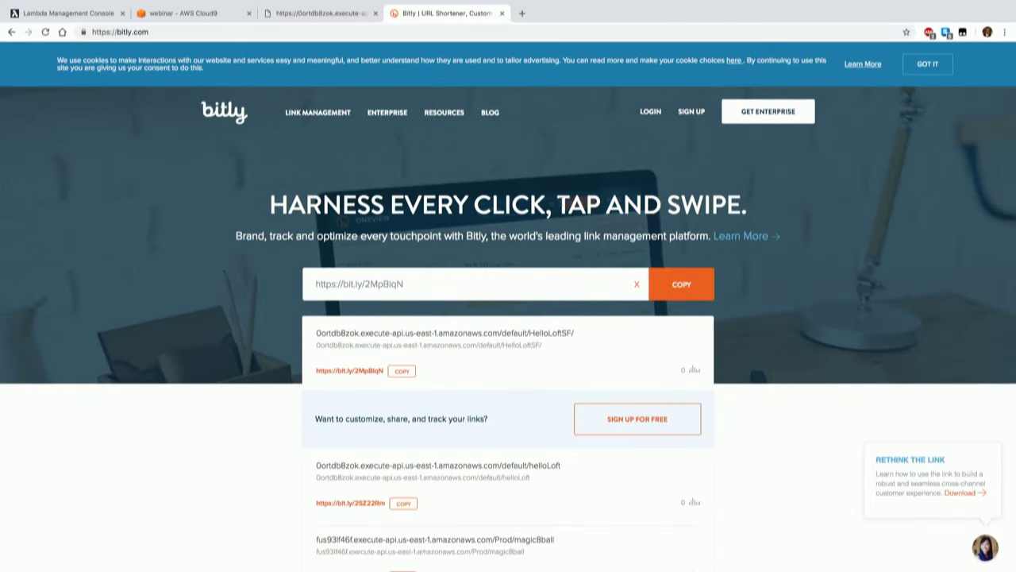
- Take the browser out of full-screen mode and create a blank document in Microsoft Word
{"action": "mouse_move", "coordinate": [70, 4]}
{"action": "left_click", "coordinate": [32, 18]}
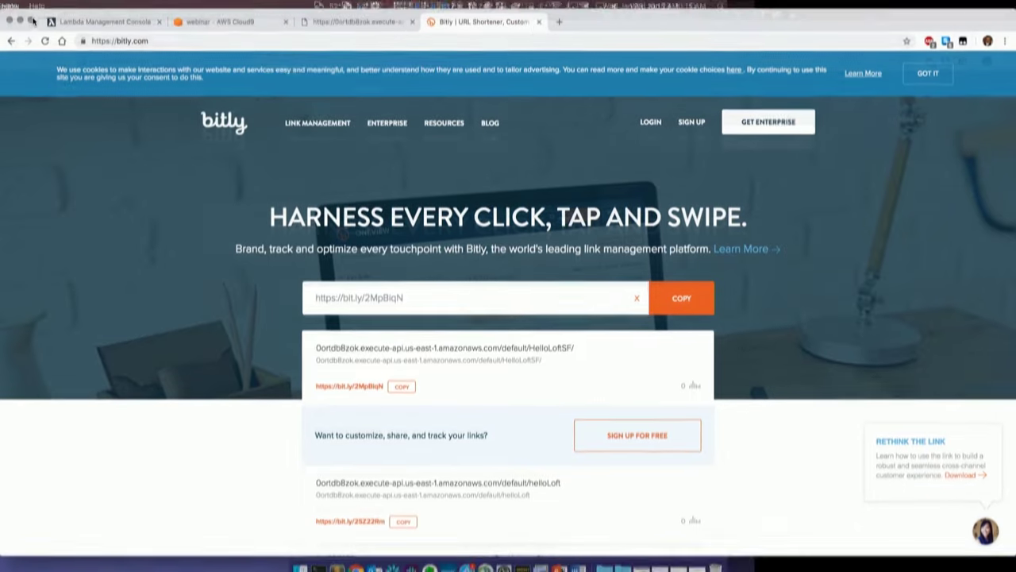
{"action": "left_click", "coordinate": [573, 554]}
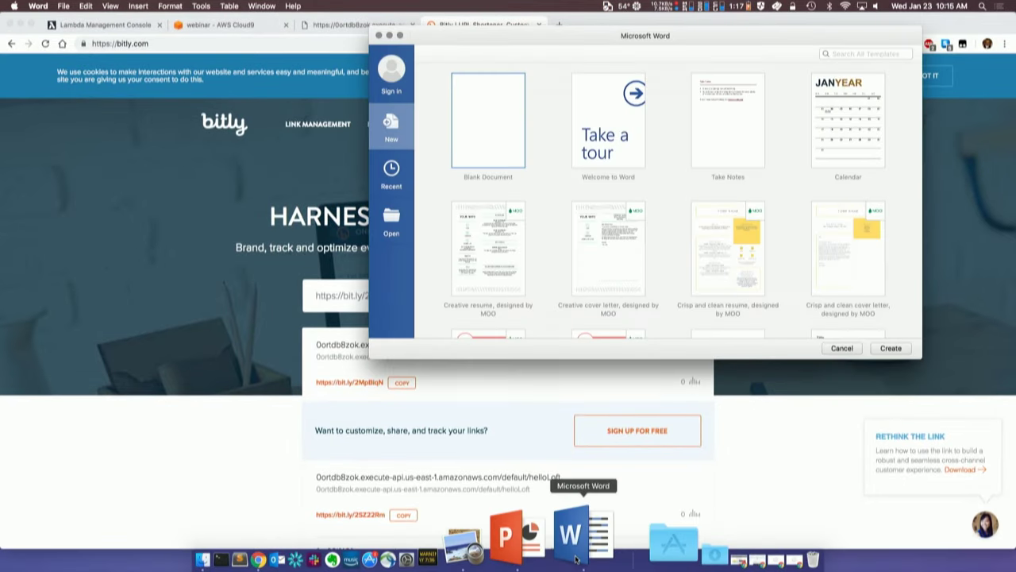
{"action": "left_click", "coordinate": [891, 350]}
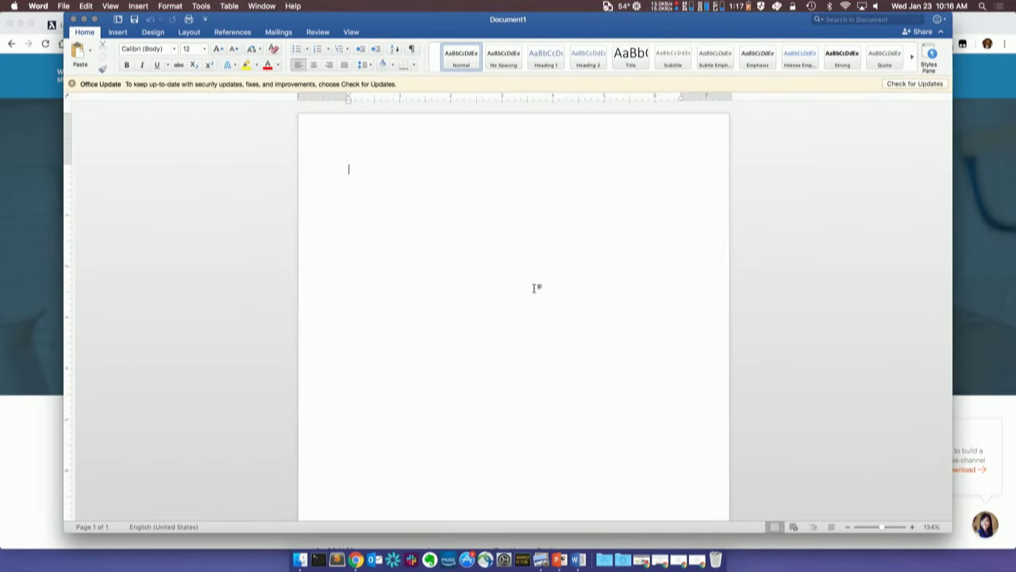
- Paste the copied Bitly short link into the blank Word document
{"action": "key", "text": "super+v"}
{"action": "key", "text": "super+w"}
{"action": "left_click", "coordinate": [545, 92]}
{"action": "key", "text": "super+a"}
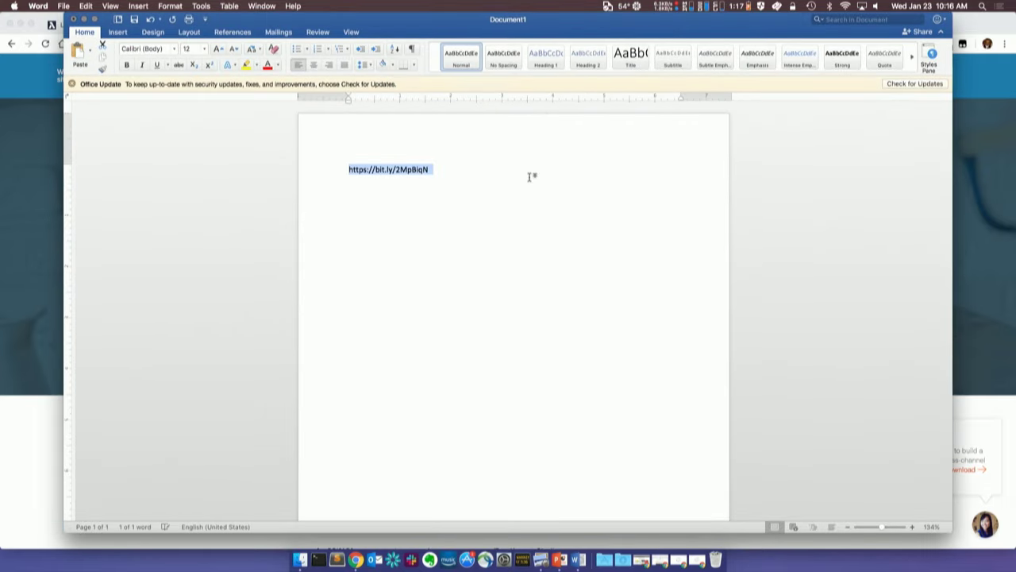
{"action": "left_click", "coordinate": [529, 176]}
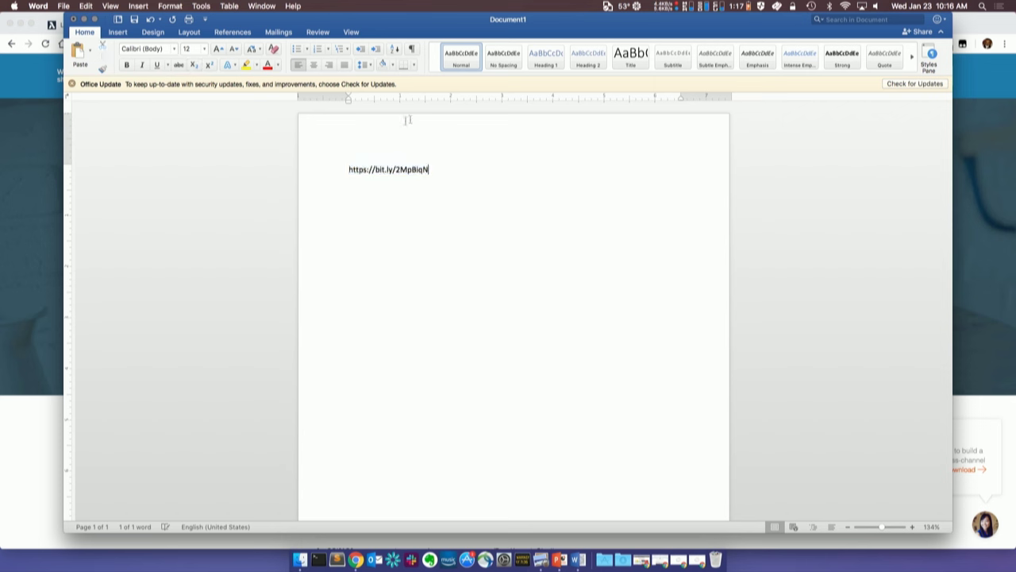
- Enlarge the pasted short link to font size 48 so the whole address fits on one line
{"action": "triple_click", "coordinate": [409, 170]}
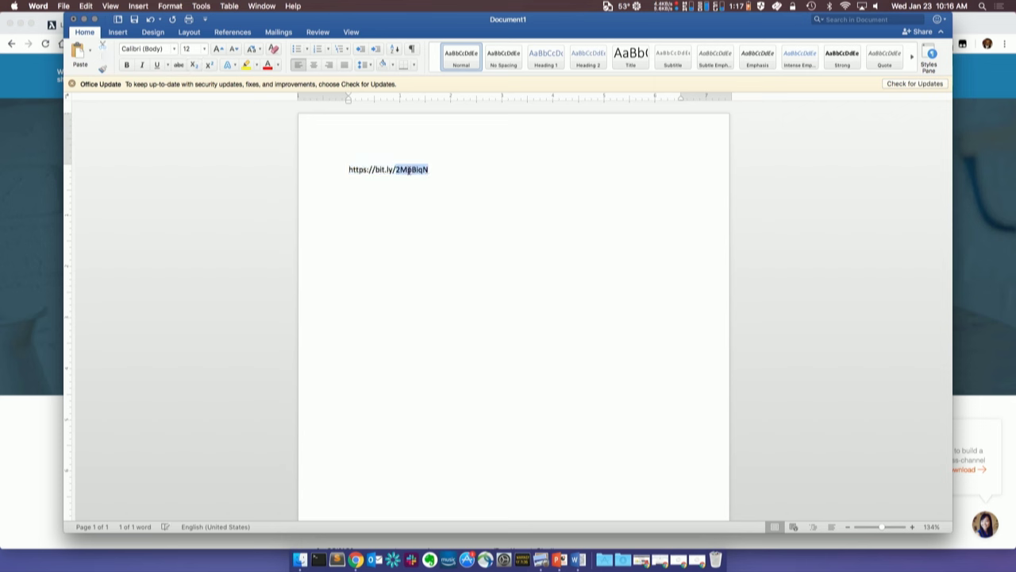
{"action": "left_click", "coordinate": [217, 49]}
{"action": "left_click", "coordinate": [216, 49]}
{"action": "left_click", "coordinate": [216, 49]}
{"action": "left_click", "coordinate": [216, 50]}
{"action": "left_click", "coordinate": [217, 49]}
{"action": "left_click", "coordinate": [217, 50]}
{"action": "left_click", "coordinate": [217, 49]}
{"action": "left_click", "coordinate": [217, 49]}
{"action": "left_click", "coordinate": [217, 50]}
{"action": "left_click", "coordinate": [217, 50]}
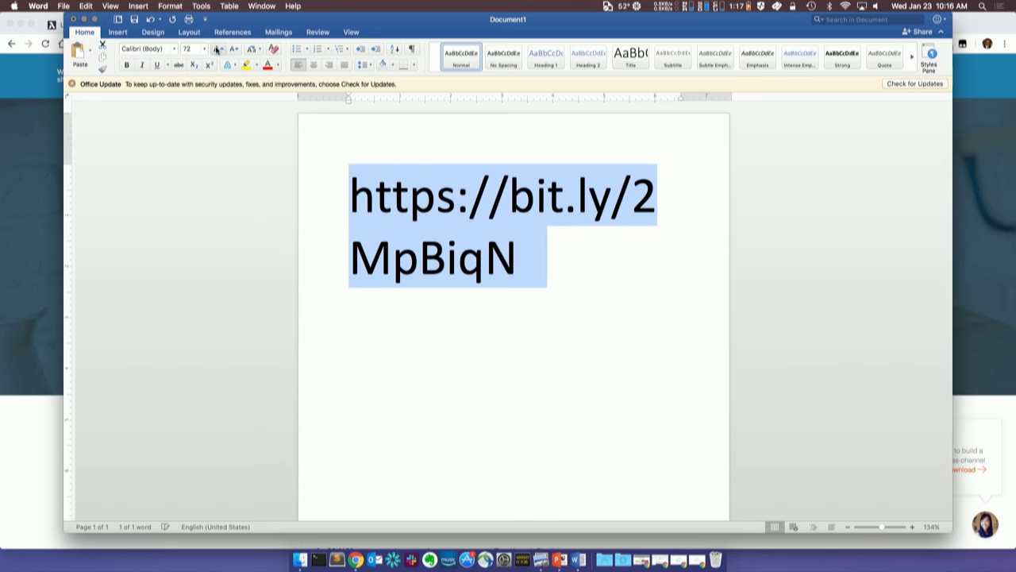
{"action": "left_click", "coordinate": [232, 50]}
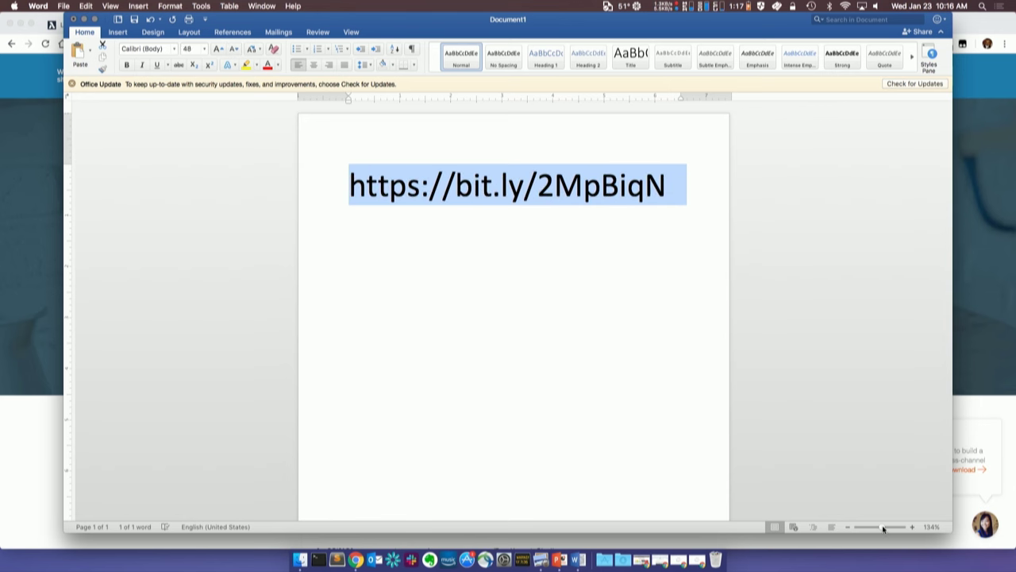
{"action": "left_click_drag", "start_coordinate": [886, 528], "coordinate": [887, 529]}
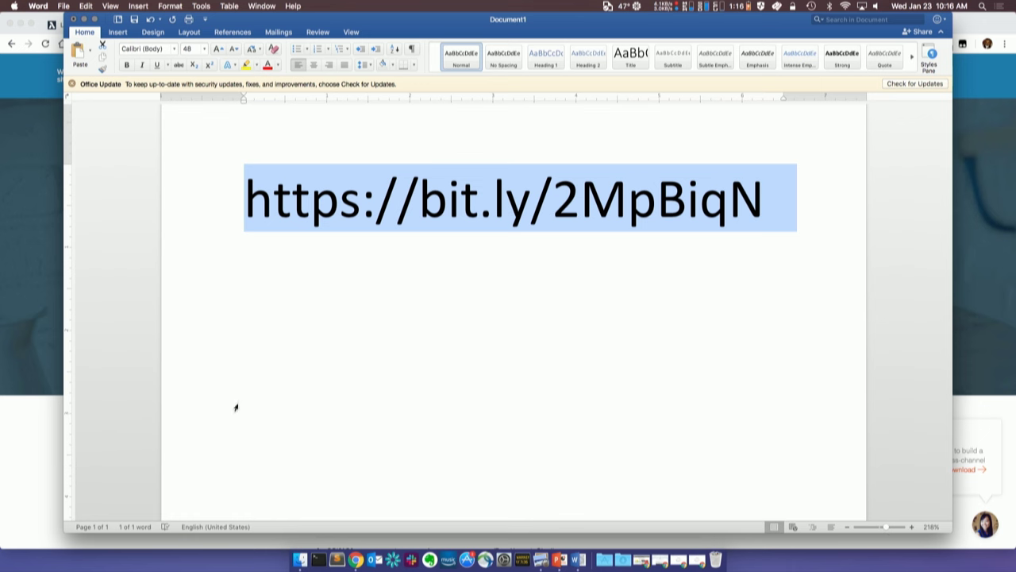
- Return to the Lambda console in Chrome and open the monitoring metrics of the HelloLoftSF function
{"action": "left_click", "coordinate": [26, 415]}
{"action": "left_click", "coordinate": [348, 26]}
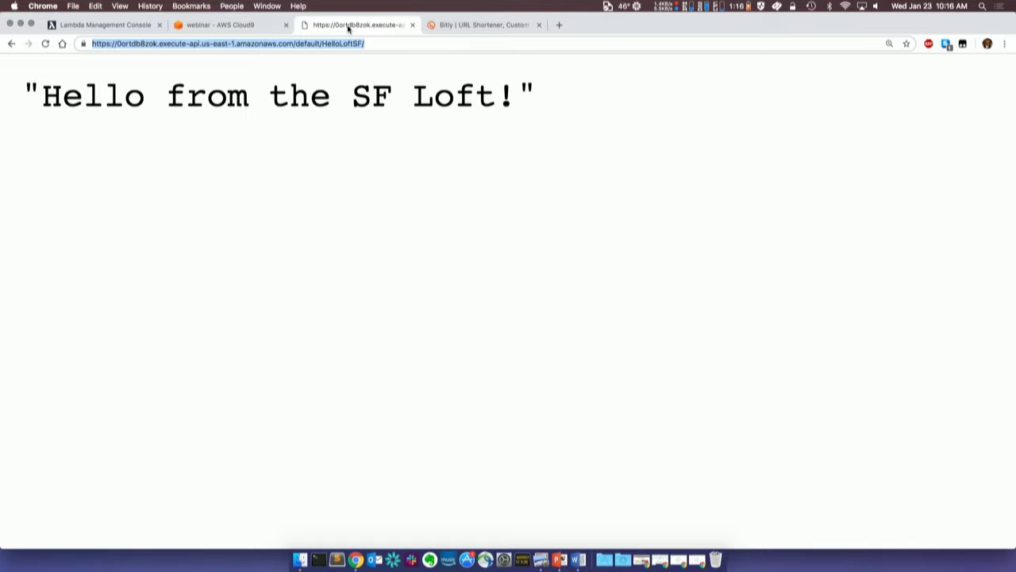
{"action": "left_click", "coordinate": [64, 25]}
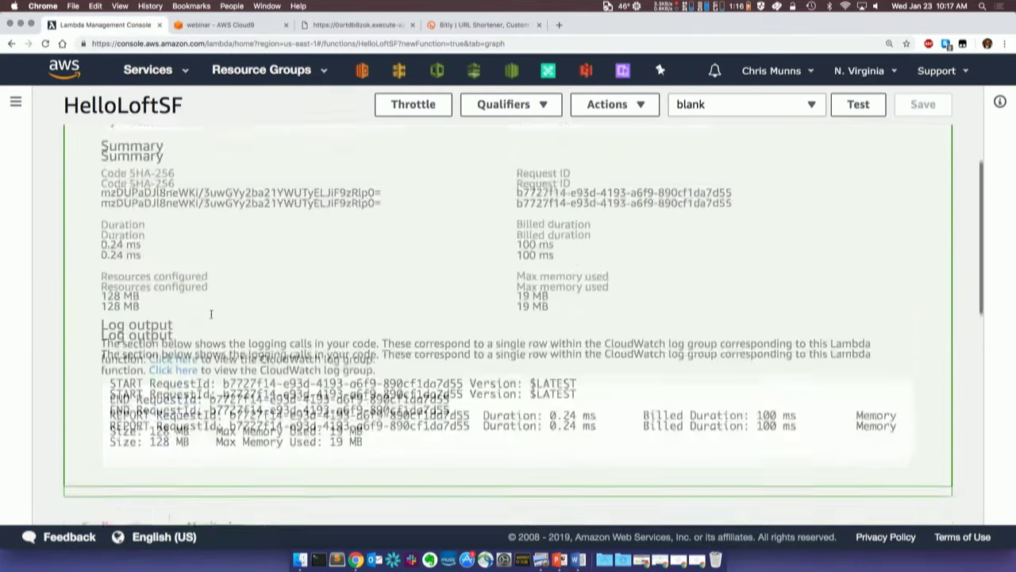
{"action": "scroll", "coordinate": [210, 314], "scroll_direction": "down", "scroll_amount": 5}
{"action": "left_click", "coordinate": [222, 369]}
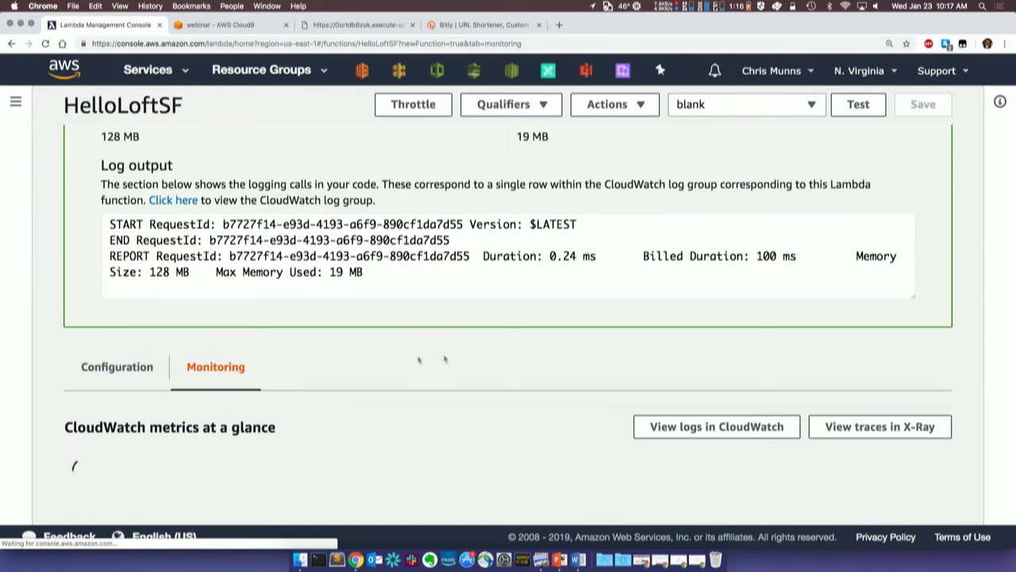
{"action": "scroll", "coordinate": [552, 365], "scroll_direction": "down", "scroll_amount": 3}
{"action": "scroll", "coordinate": [551, 367], "scroll_direction": "down", "scroll_amount": 5}
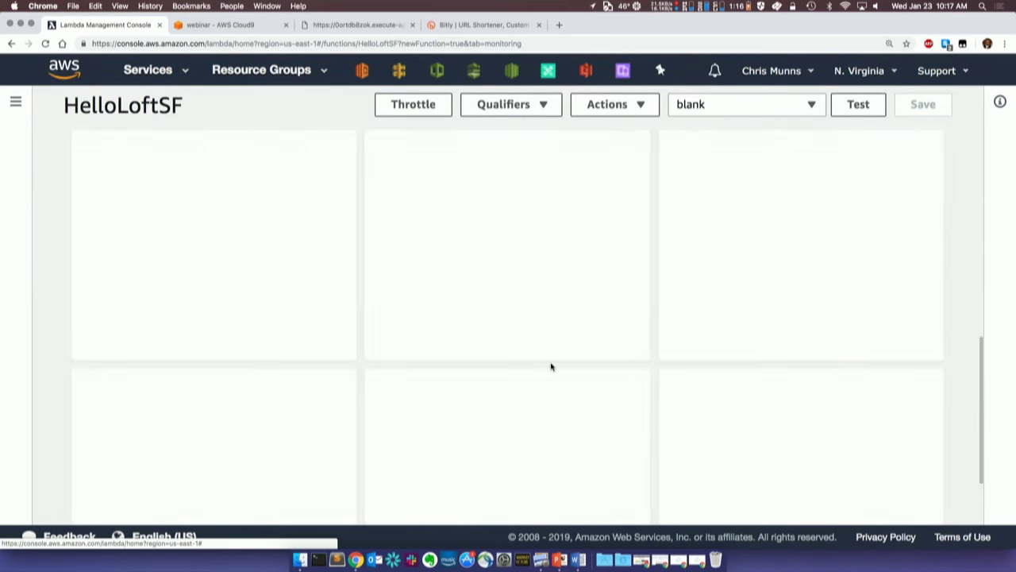
{"action": "scroll", "coordinate": [552, 365], "scroll_direction": "up", "scroll_amount": 2}
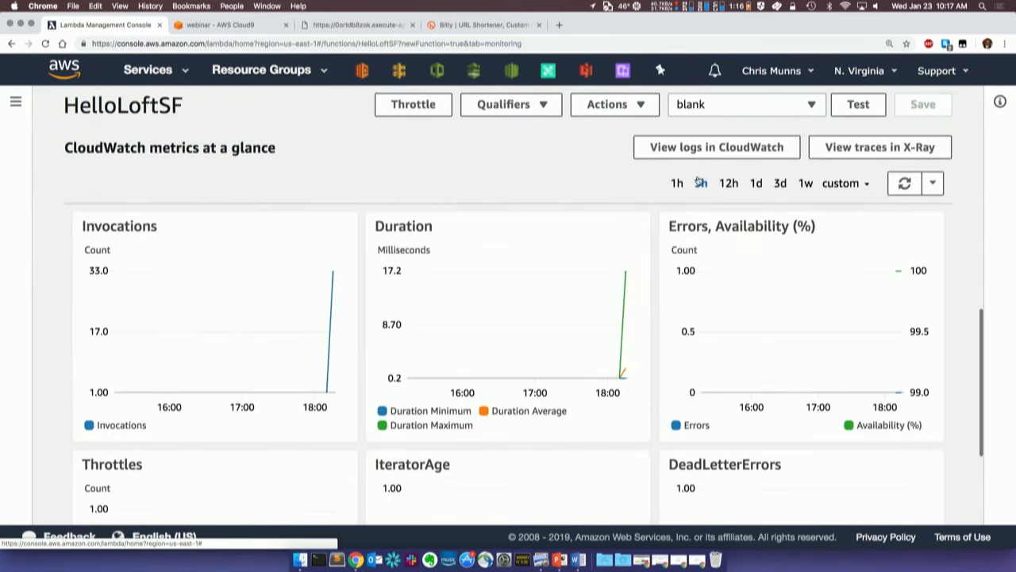
- Set the CloudWatch metrics range to 1h and refresh the charts repeatedly to examine invocations, duration and errors
{"action": "left_click", "coordinate": [677, 184]}
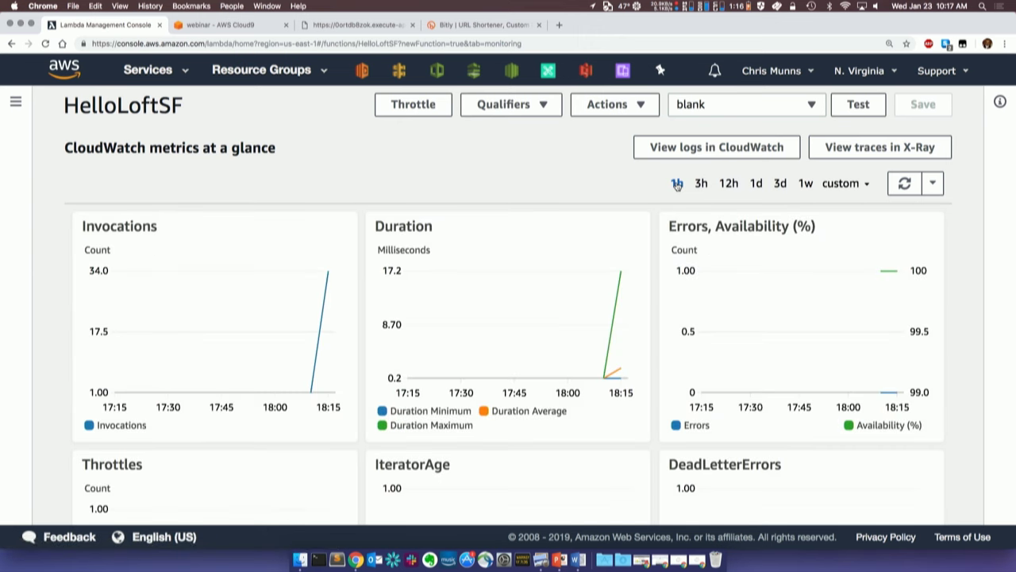
{"action": "mouse_move", "coordinate": [328, 272]}
{"action": "left_click", "coordinate": [905, 183]}
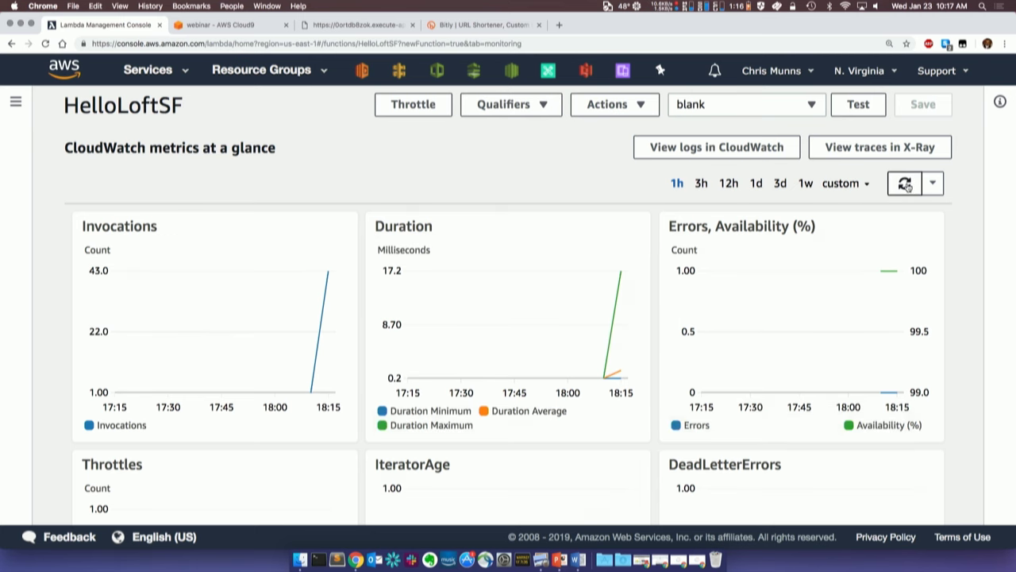
{"action": "left_click", "coordinate": [905, 185]}
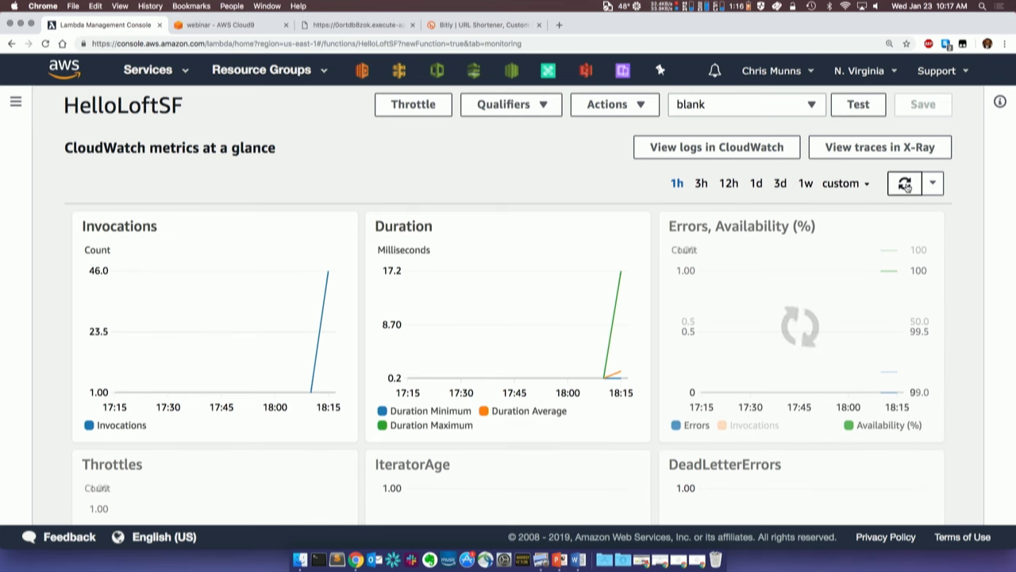
{"action": "scroll", "coordinate": [914, 285], "scroll_direction": "down", "scroll_amount": 2}
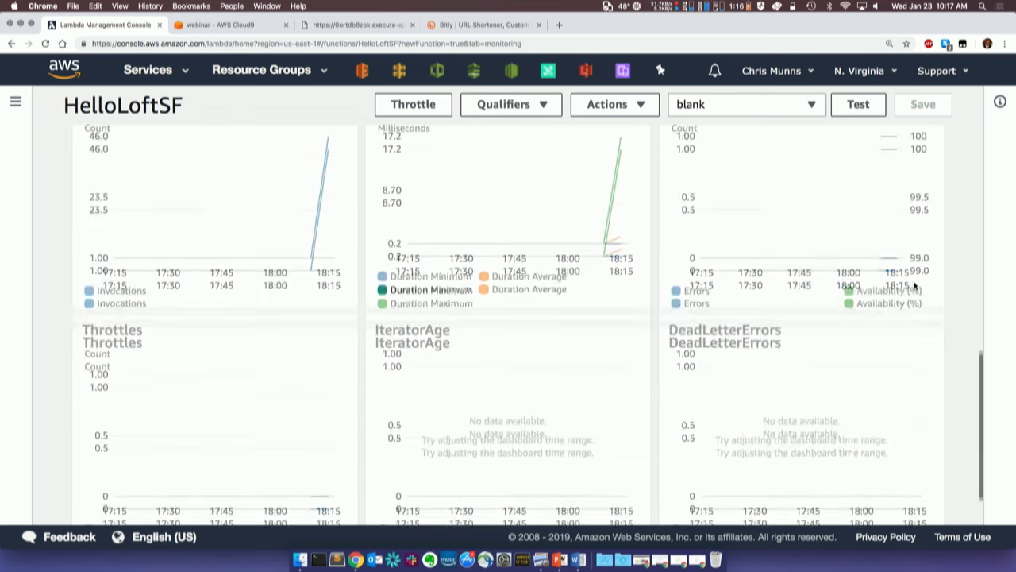
{"action": "scroll", "coordinate": [915, 285], "scroll_direction": "up", "scroll_amount": 3}
{"action": "left_click", "coordinate": [909, 280]}
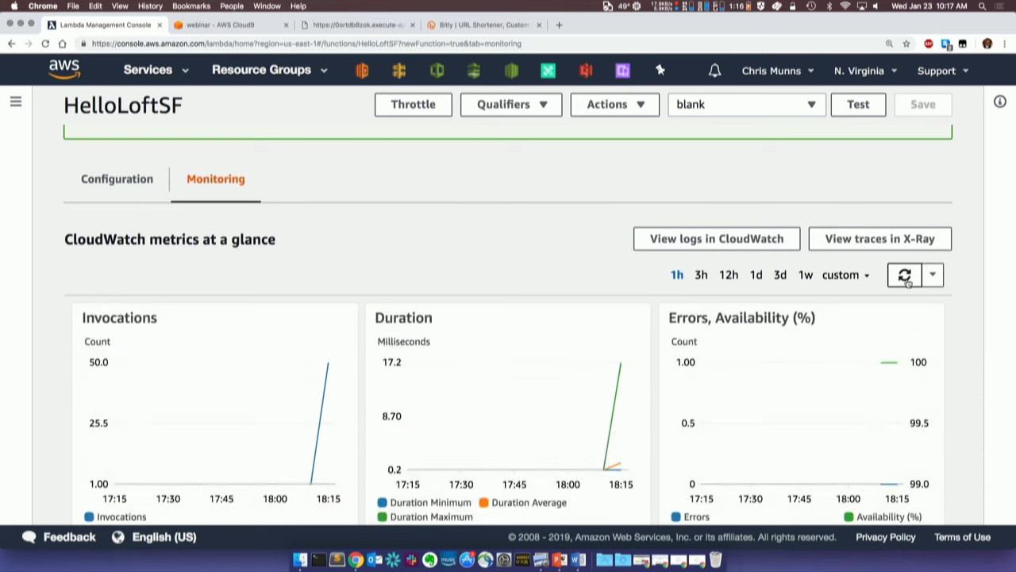
{"action": "scroll", "coordinate": [908, 284], "scroll_direction": "down", "scroll_amount": 3}
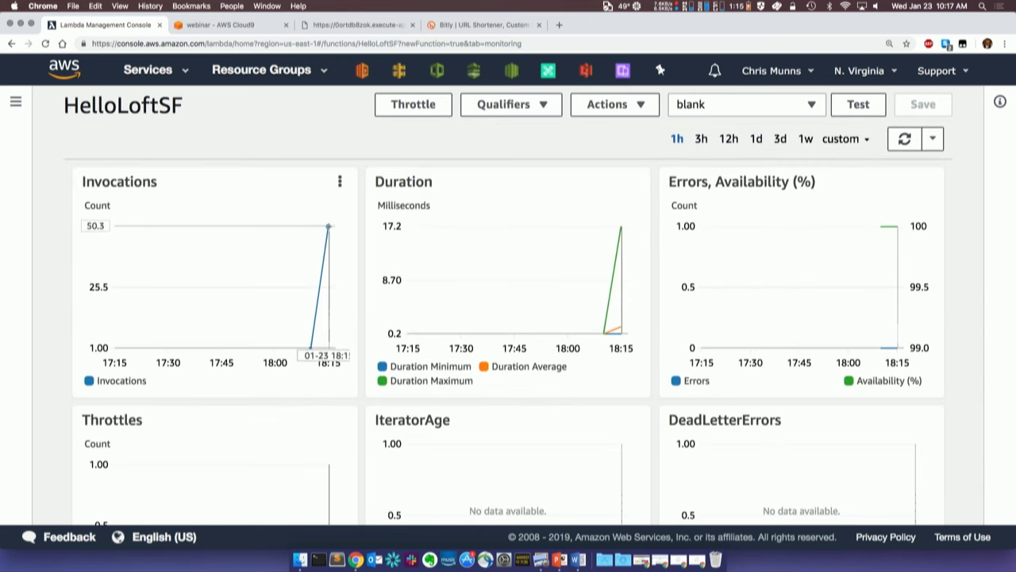
- Refresh the HelloLoftSF metrics charts again and zoom them in on the latest activity around 18:10 to 18:15
{"action": "left_click", "coordinate": [904, 139]}
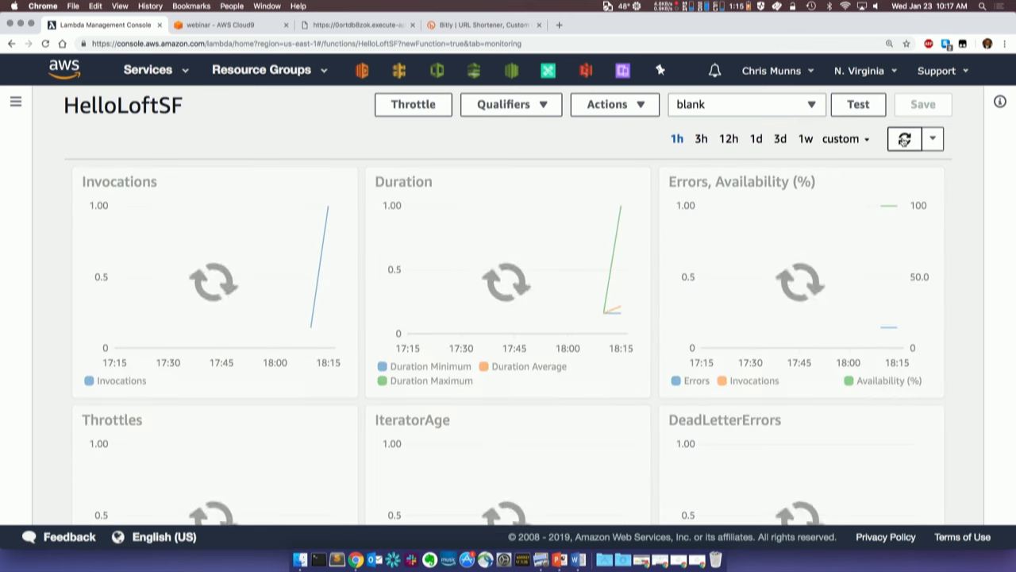
{"action": "left_click", "coordinate": [905, 140]}
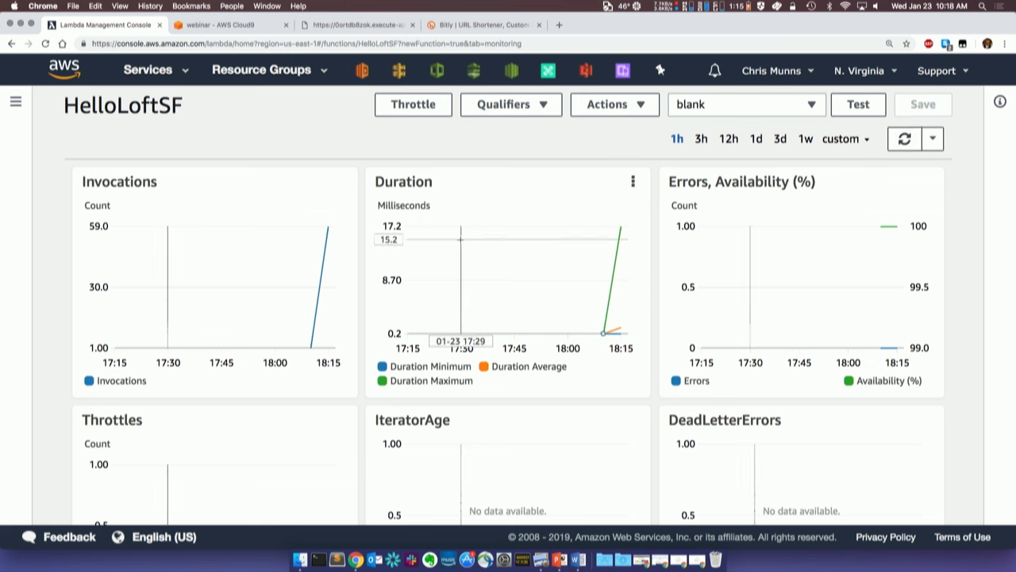
{"action": "left_click", "coordinate": [905, 142]}
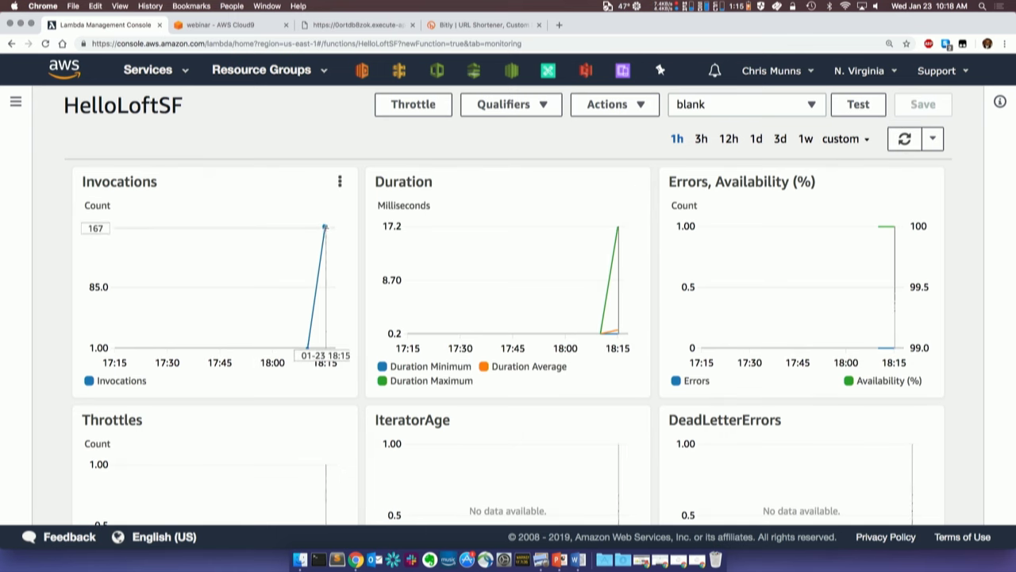
{"action": "left_click_drag", "start_coordinate": [298, 228], "coordinate": [343, 231]}
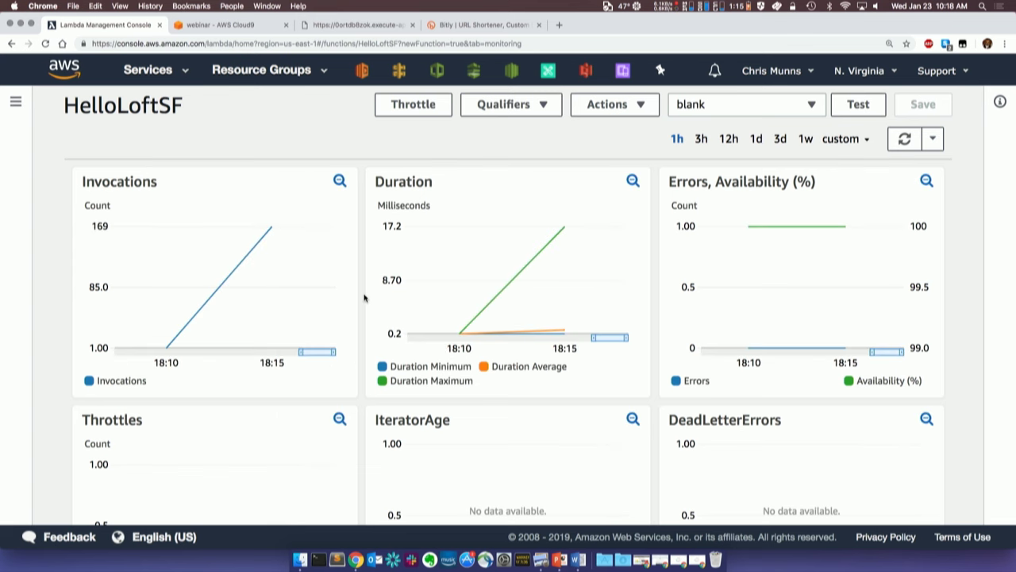
{"action": "key", "text": "ctrl+Up"}
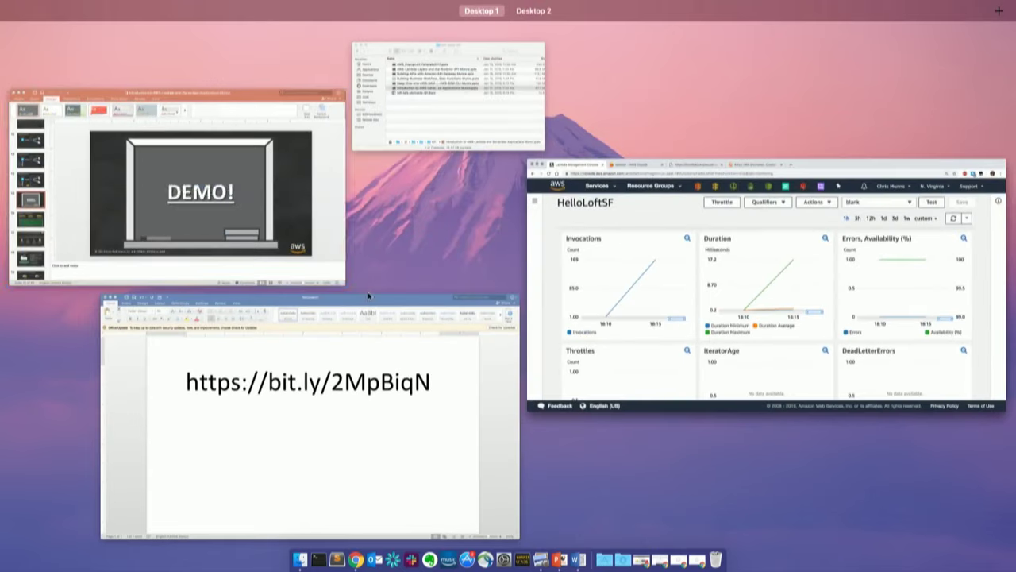
{"action": "left_click", "coordinate": [297, 169]}
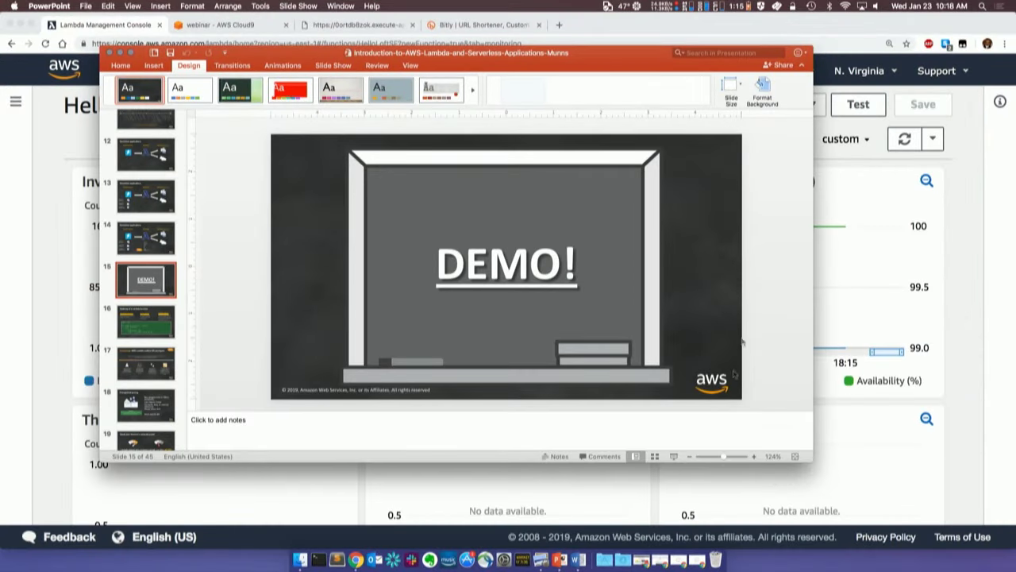
{"action": "left_click", "coordinate": [923, 354]}
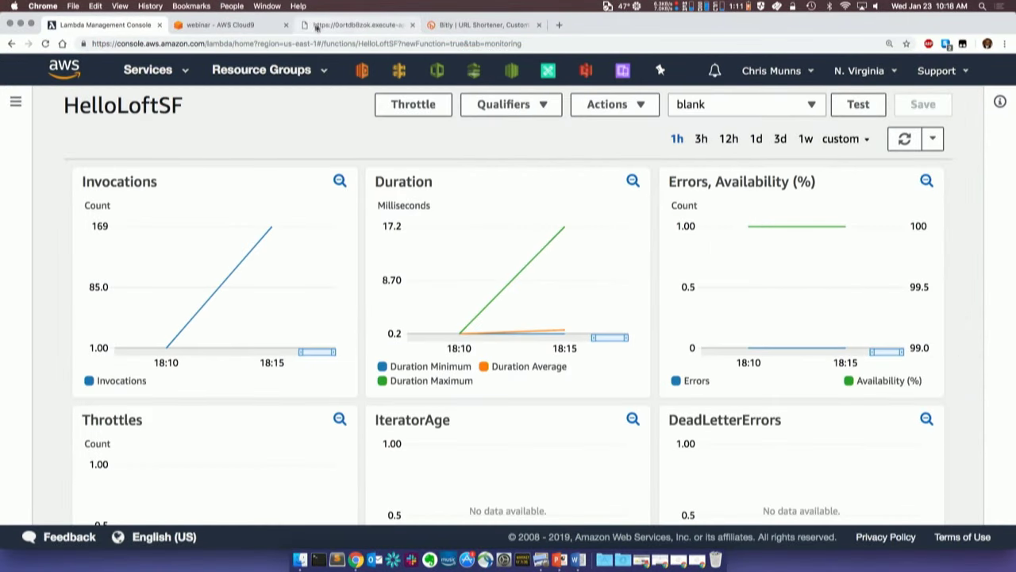
- Delete the HelloLoftSF Lambda function and confirm the deletion
{"action": "scroll", "coordinate": [167, 141], "scroll_direction": "up", "scroll_amount": 3}
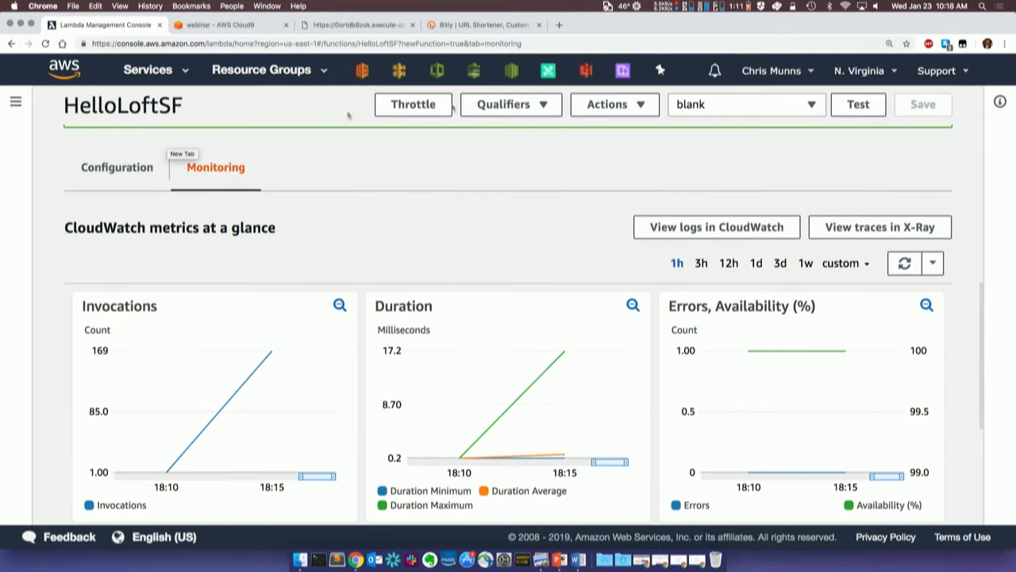
{"action": "left_click", "coordinate": [613, 112]}
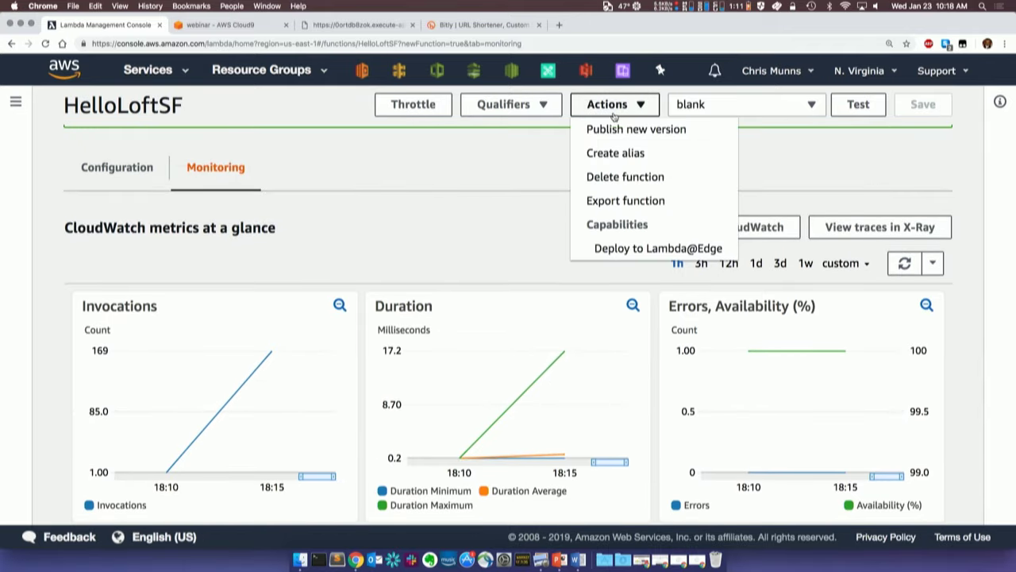
{"action": "left_click", "coordinate": [627, 177]}
{"action": "left_click", "coordinate": [703, 241]}
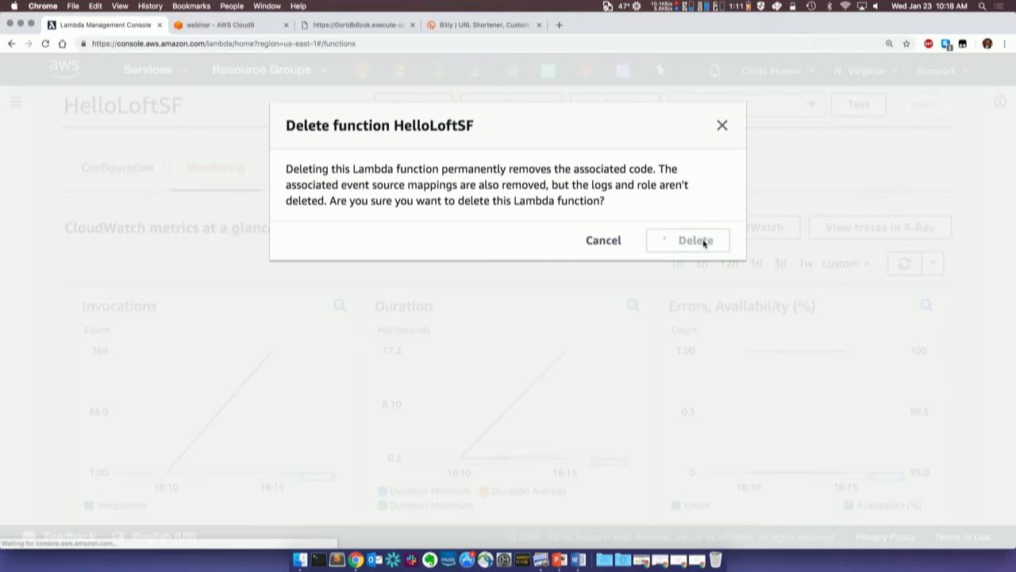
- Switch to the Introduction-to-AWS-Lambda-and-Serverless-Applications presentation in PowerPoint and start the slide show from the DEMO! slide
{"action": "key", "text": "ctrl+Up"}
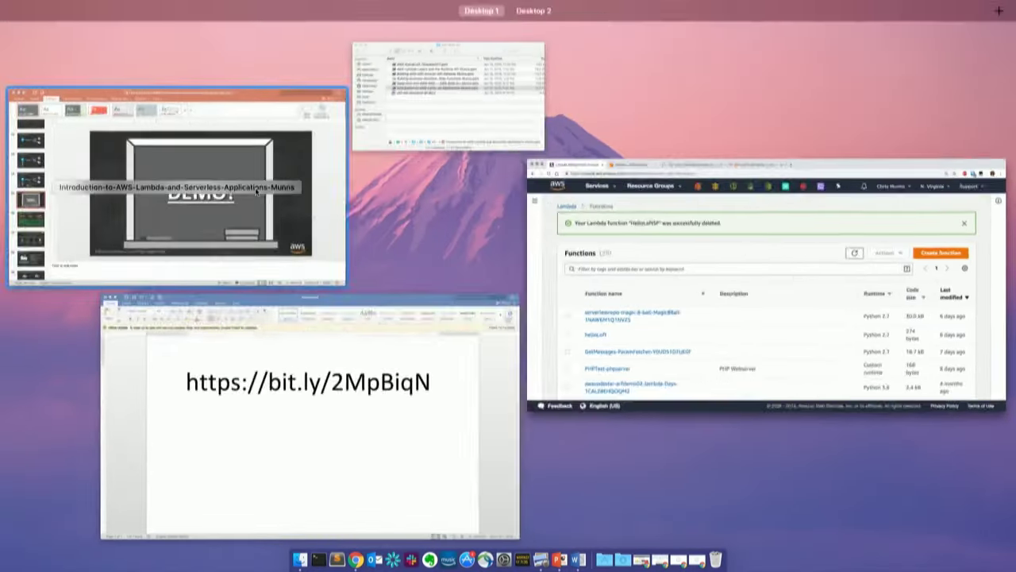
{"action": "left_click", "coordinate": [317, 210]}
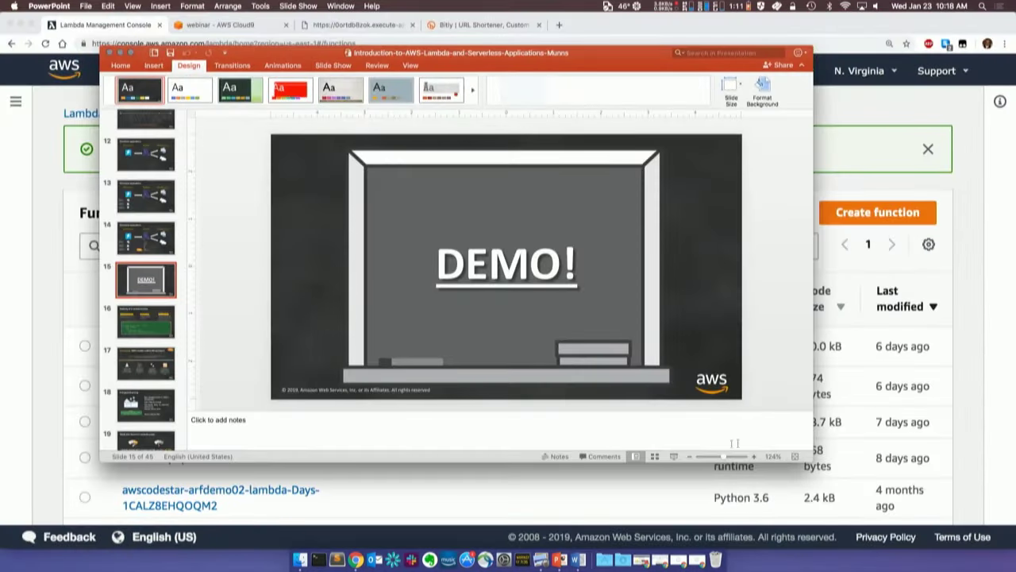
{"action": "left_click", "coordinate": [674, 456]}
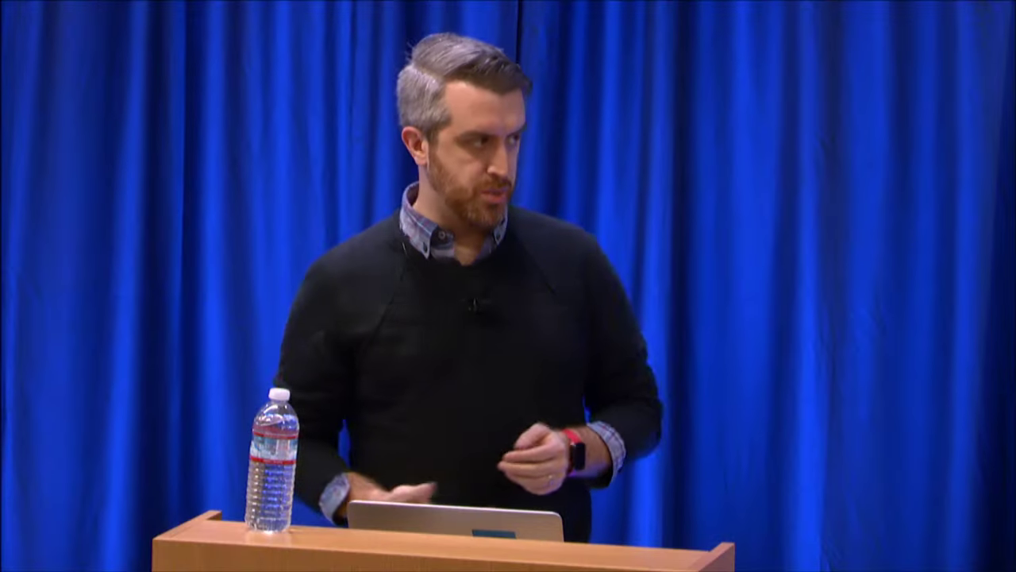
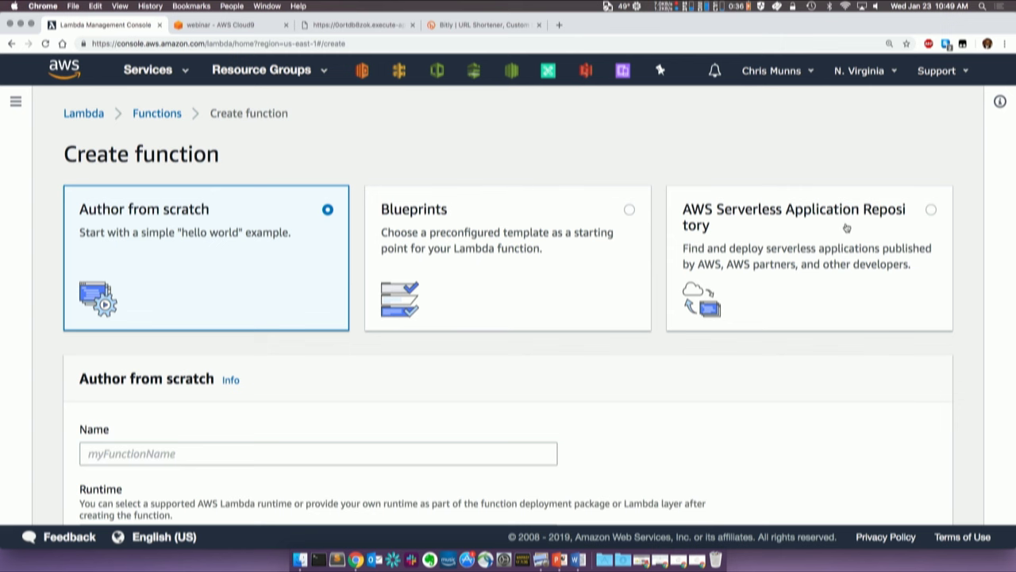
- Choose the AWS Serverless Application Repository as the source for the new function and browse its public applications
{"action": "left_click", "coordinate": [847, 228]}
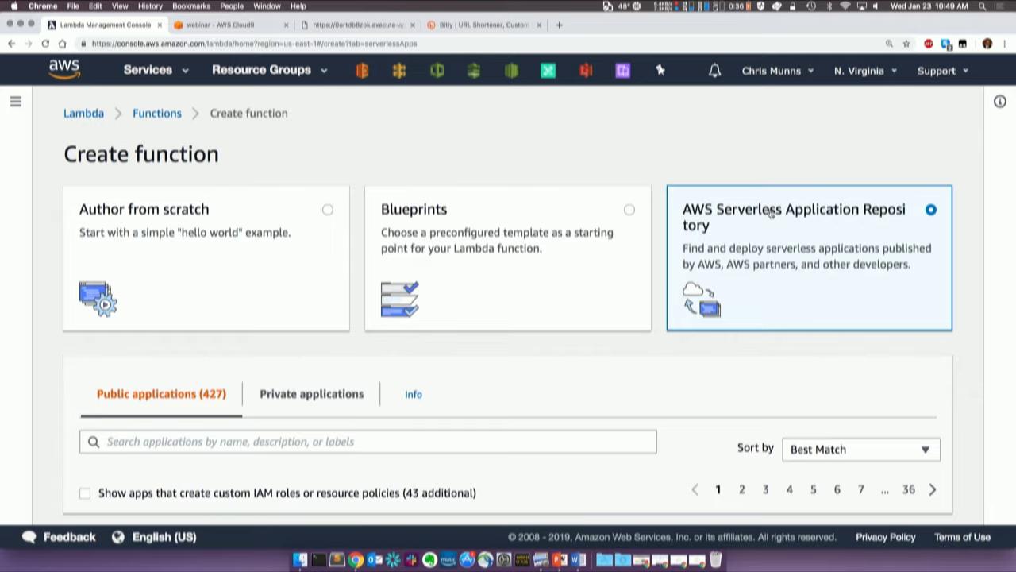
{"action": "scroll", "coordinate": [692, 389], "scroll_direction": "down", "scroll_amount": 3}
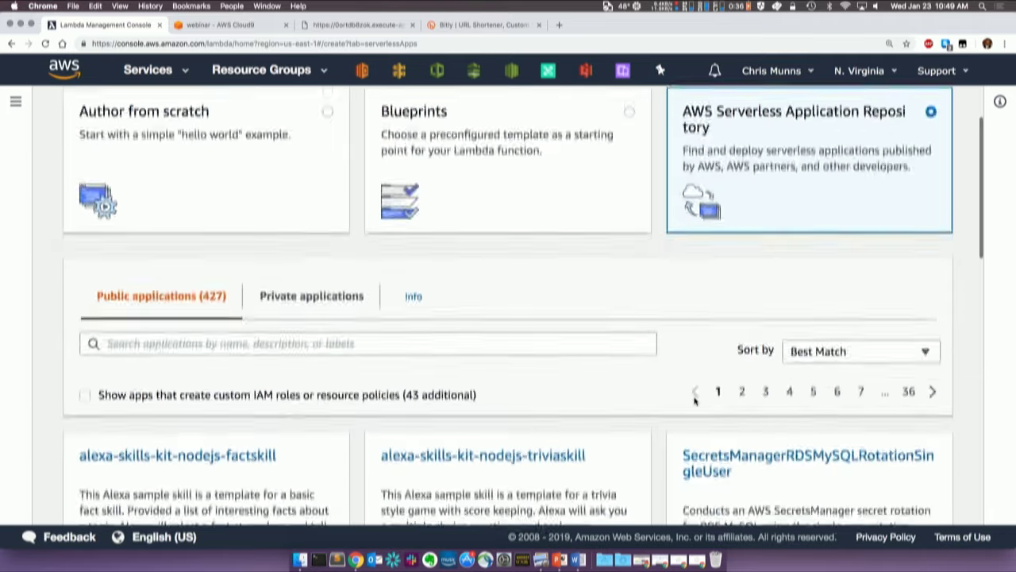
{"action": "scroll", "coordinate": [694, 401], "scroll_direction": "down", "scroll_amount": 5}
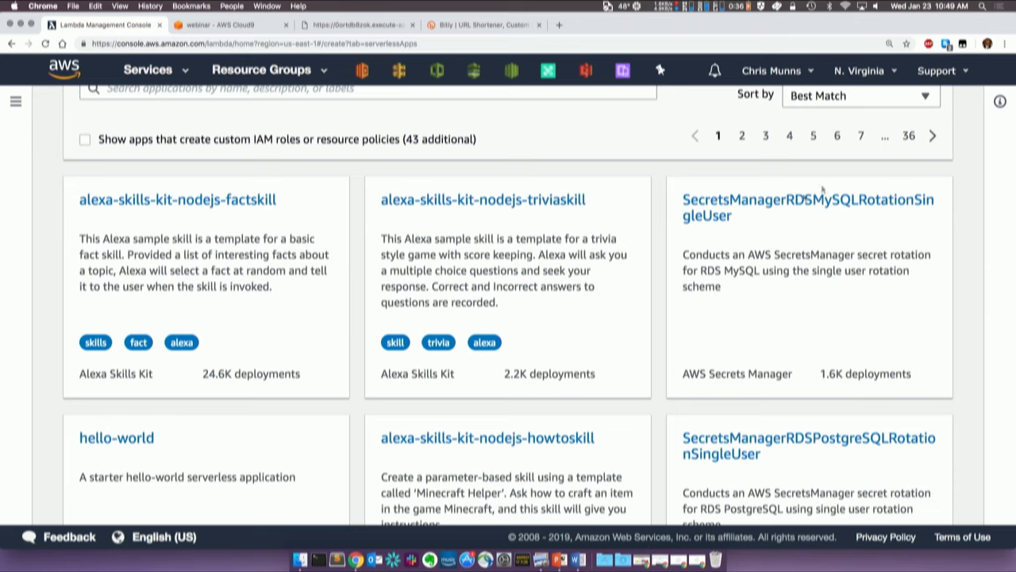
{"action": "scroll", "coordinate": [668, 199], "scroll_direction": "down", "scroll_amount": 6}
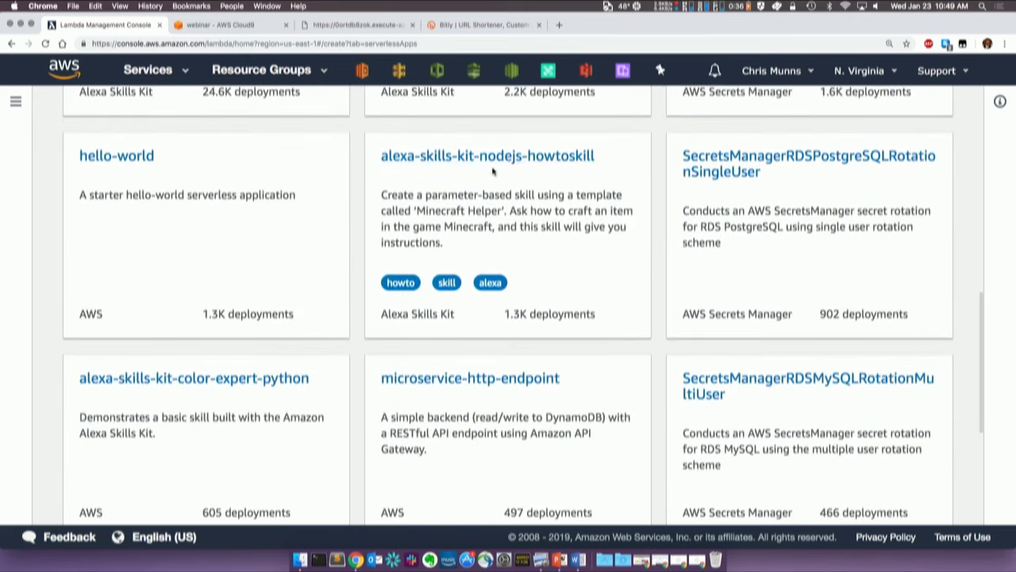
{"action": "scroll", "coordinate": [508, 343], "scroll_direction": "down", "scroll_amount": 2}
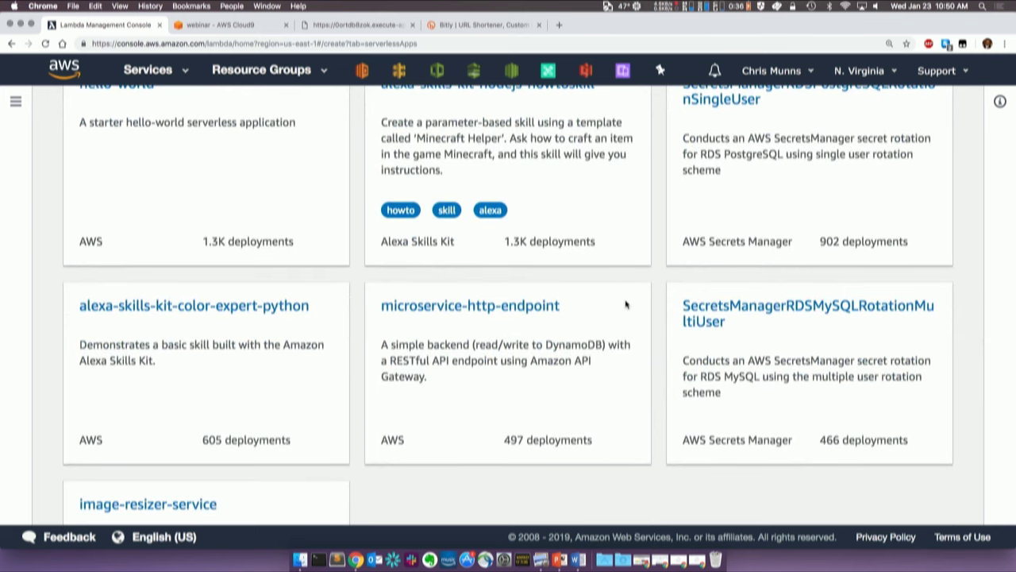
{"action": "scroll", "coordinate": [627, 303], "scroll_direction": "down", "scroll_amount": 5}
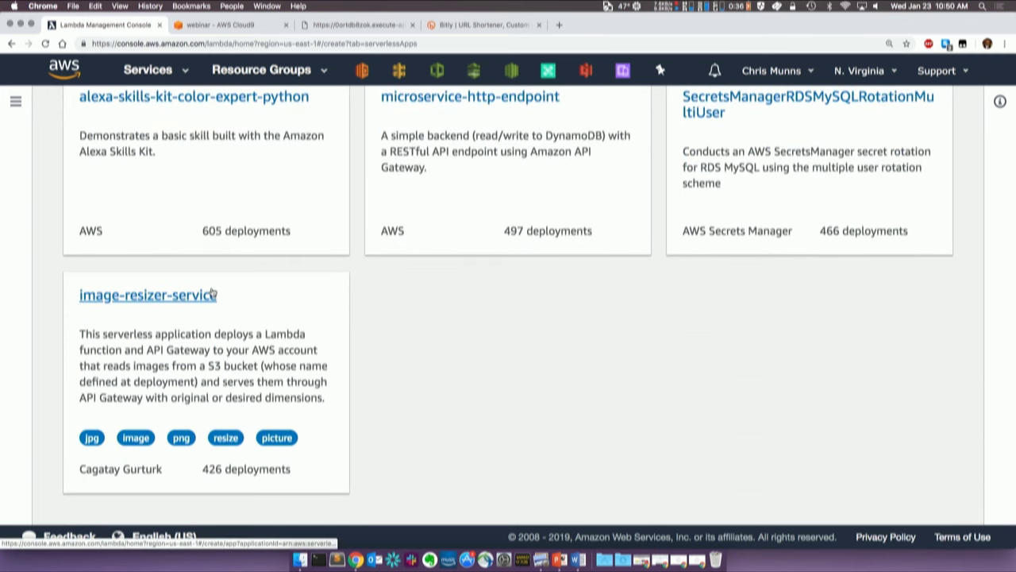
{"action": "scroll", "coordinate": [481, 385], "scroll_direction": "up", "scroll_amount": 15}
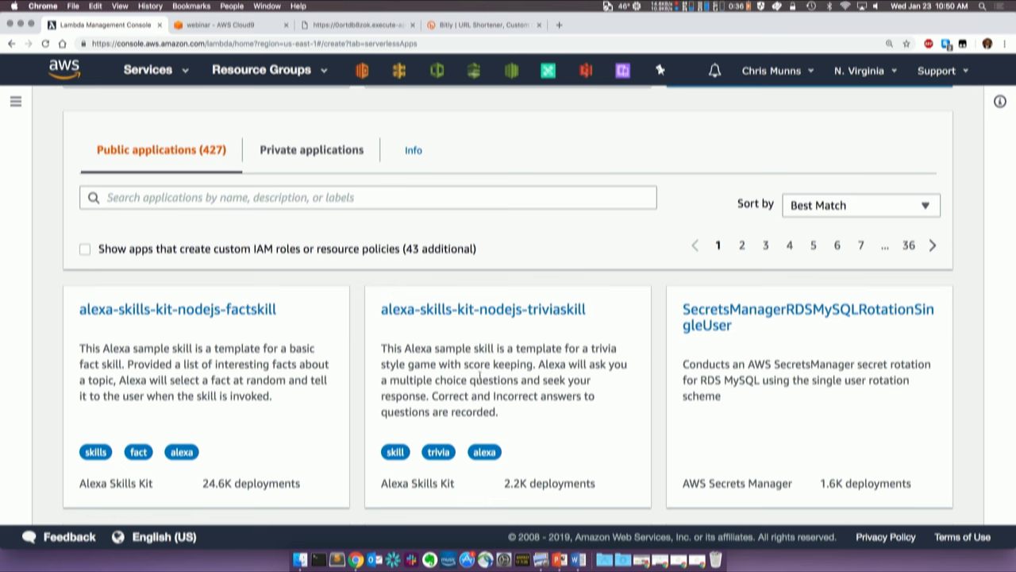
- Search the public applications for "8 ball" and open the magic-8-ball application
{"action": "left_click", "coordinate": [247, 199]}
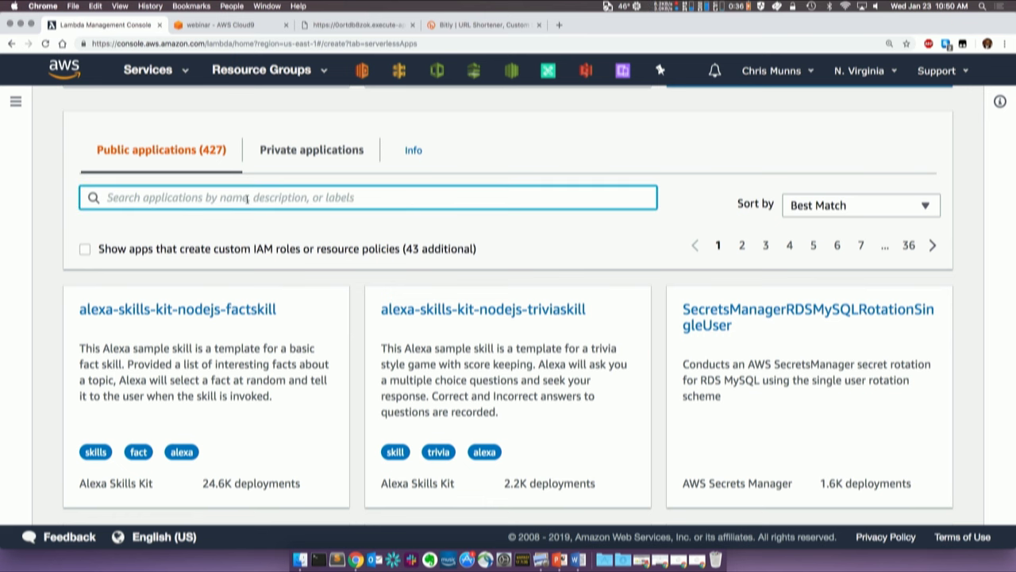
{"action": "type", "text": "8 ball"}
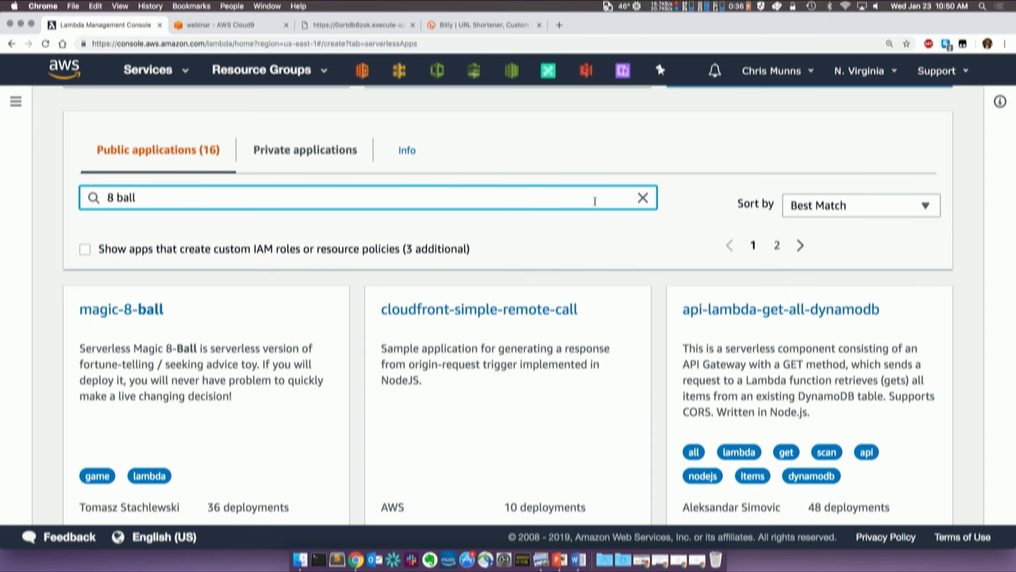
{"action": "left_click", "coordinate": [140, 313]}
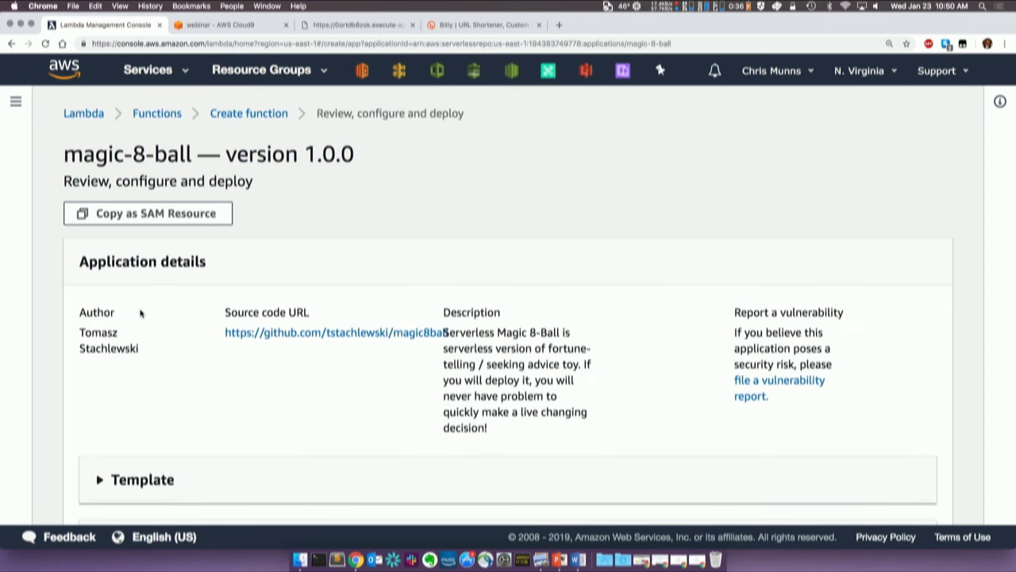
- Look over the magic-8-ball application details and open its GitHub source code link in a new browser tab
{"action": "scroll", "coordinate": [509, 232], "scroll_direction": "down", "scroll_amount": 3}
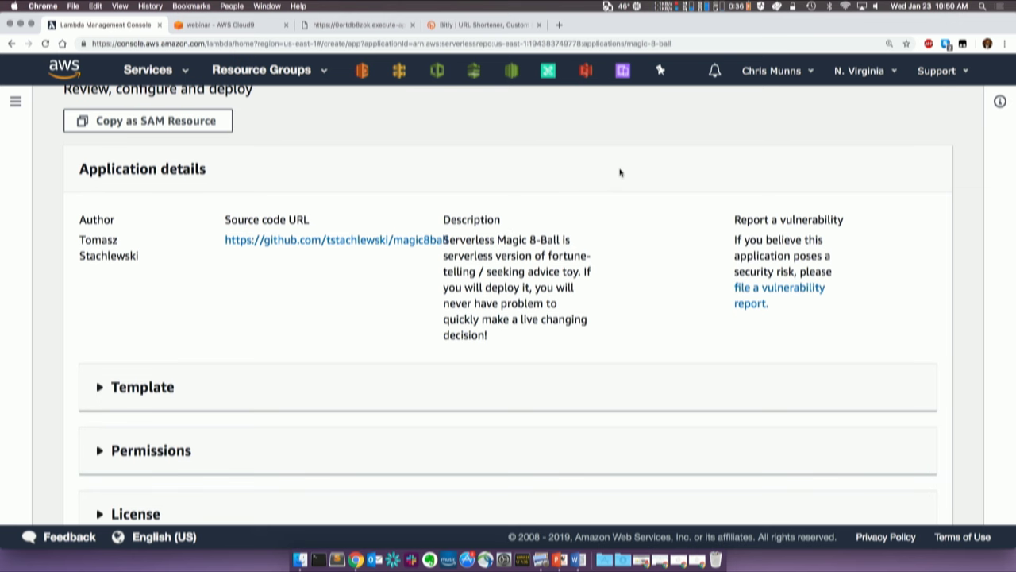
{"action": "scroll", "coordinate": [620, 172], "scroll_direction": "down", "scroll_amount": 1}
{"action": "scroll", "coordinate": [620, 172], "scroll_direction": "up", "scroll_amount": 3}
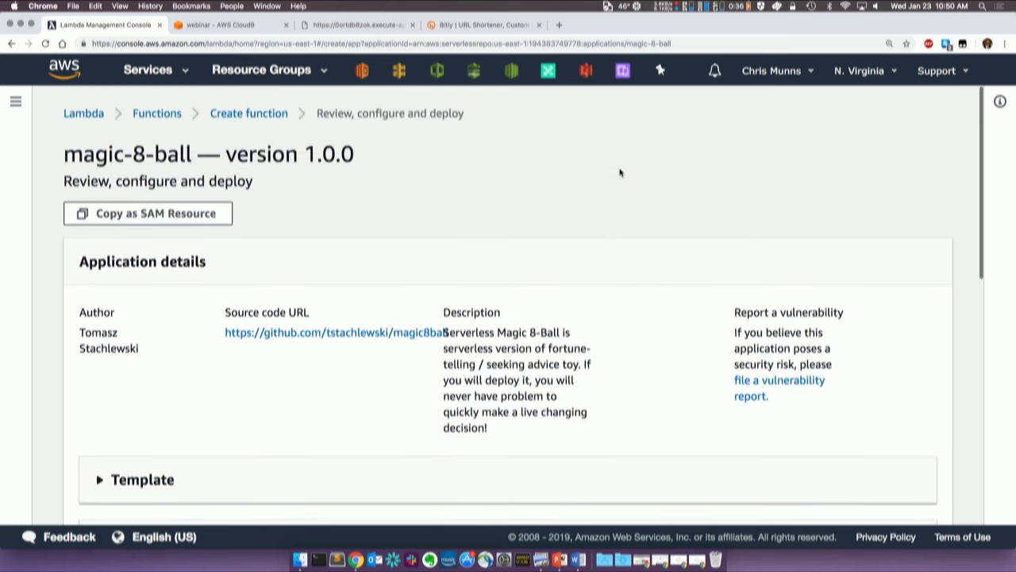
{"action": "right_click", "coordinate": [373, 334]}
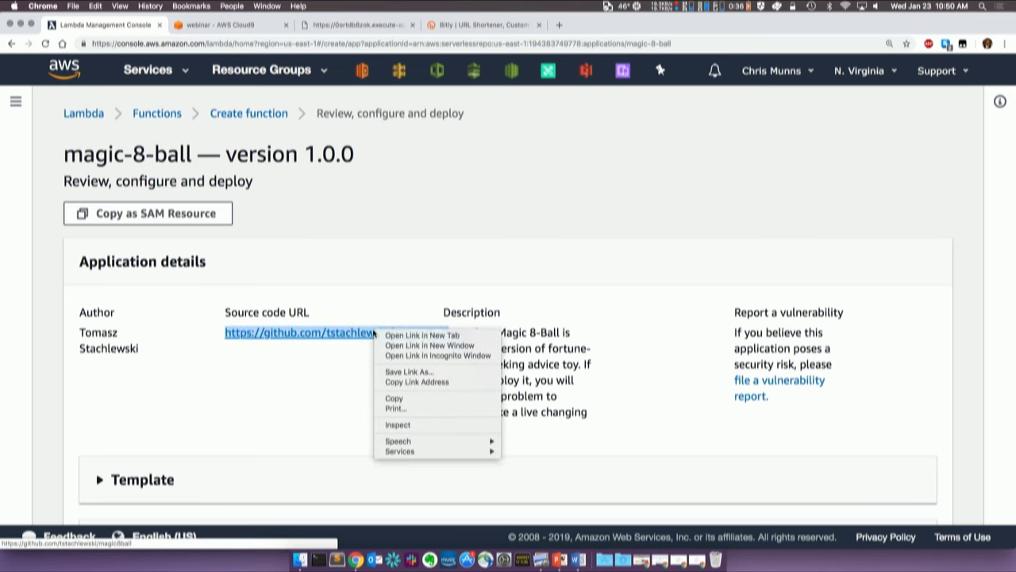
{"action": "left_click", "coordinate": [386, 337]}
- Expand the magic-8-ball application's Template section and review its SAM template code
{"action": "scroll", "coordinate": [595, 249], "scroll_direction": "down", "scroll_amount": 2}
{"action": "scroll", "coordinate": [594, 249], "scroll_direction": "down", "scroll_amount": 3}
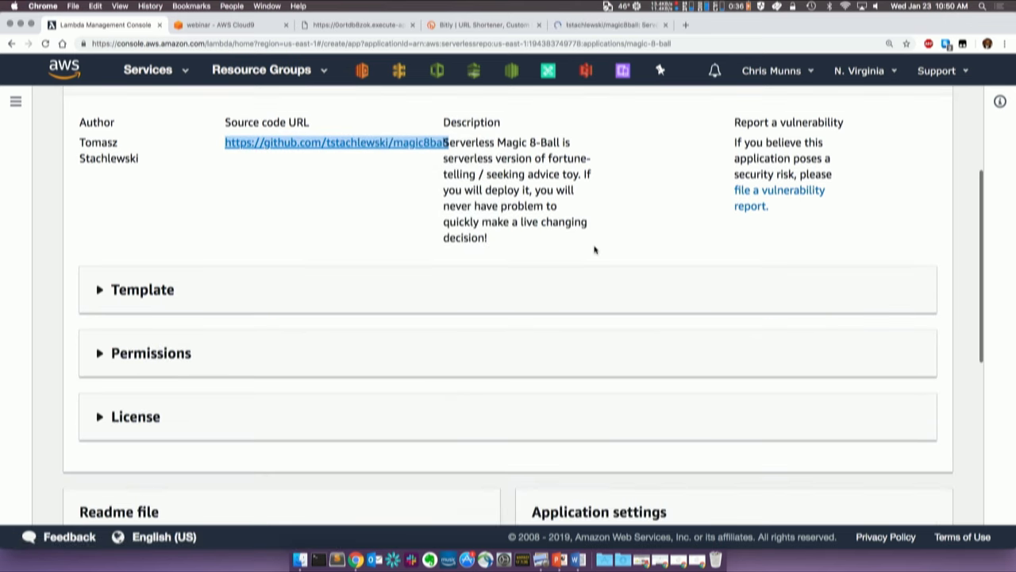
{"action": "left_click", "coordinate": [151, 289]}
{"action": "scroll", "coordinate": [302, 275], "scroll_direction": "down", "scroll_amount": 2}
{"action": "scroll", "coordinate": [301, 275], "scroll_direction": "down", "scroll_amount": 2}
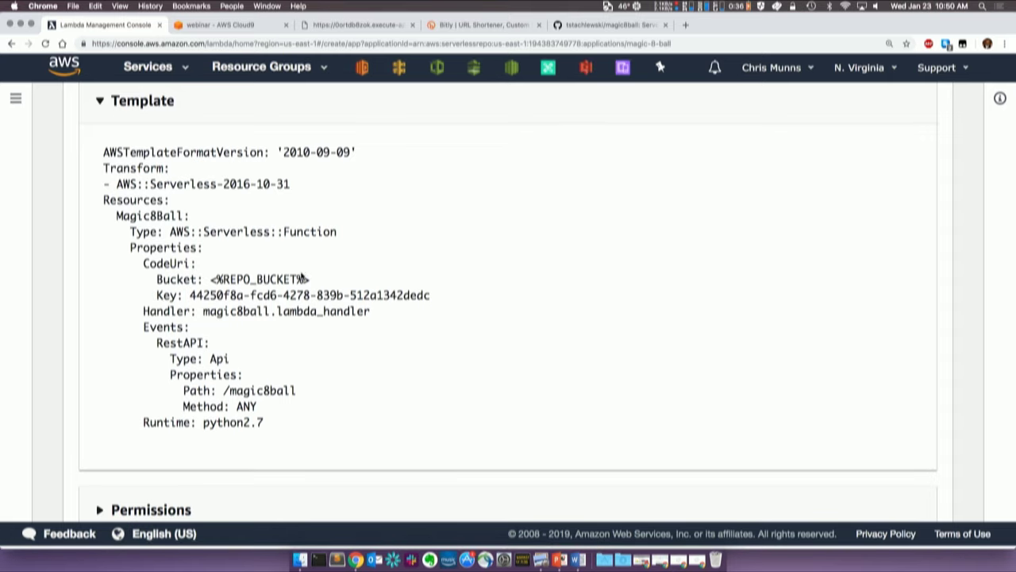
{"action": "scroll", "coordinate": [412, 296], "scroll_direction": "down", "scroll_amount": 5}
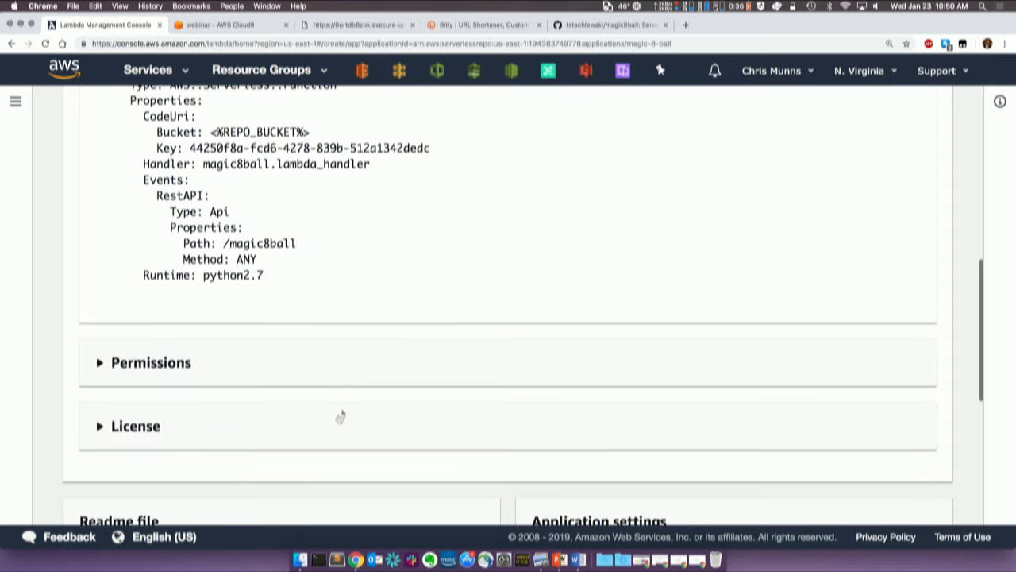
- Expand the Permissions and License sections and examine them along with the readme and application settings
{"action": "left_click", "coordinate": [204, 363]}
{"action": "scroll", "coordinate": [426, 309], "scroll_direction": "down", "scroll_amount": 5}
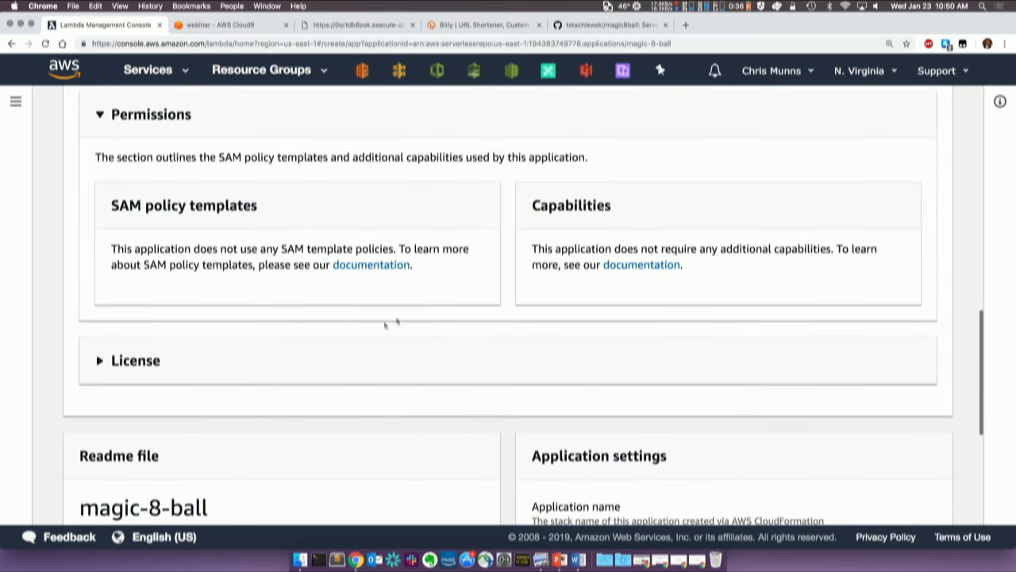
{"action": "left_click", "coordinate": [347, 360]}
{"action": "scroll", "coordinate": [347, 359], "scroll_direction": "down", "scroll_amount": 4}
{"action": "scroll", "coordinate": [347, 359], "scroll_direction": "down", "scroll_amount": 8}
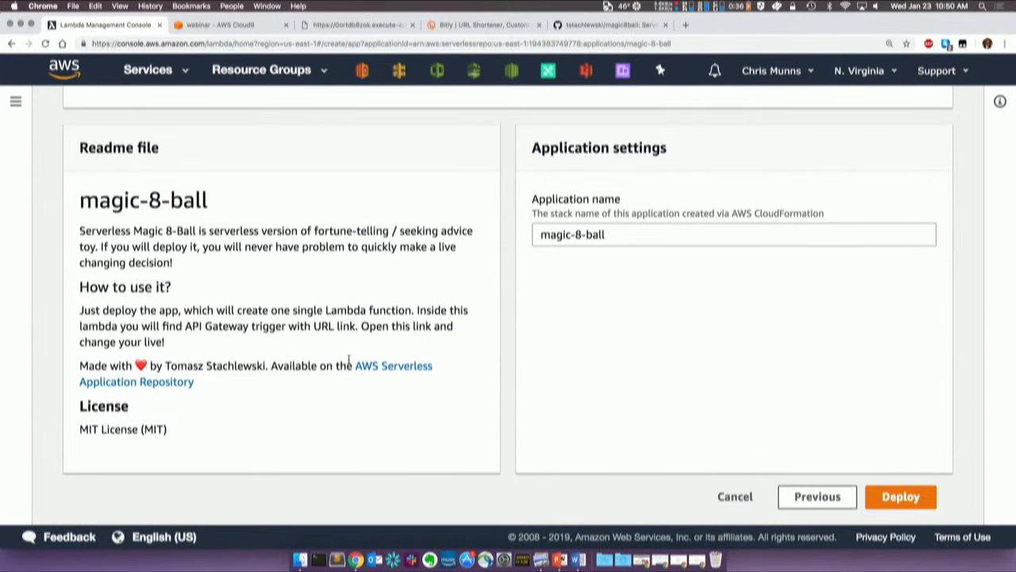
- Try to deploy the application under the application name magic-8-ball
{"action": "left_click", "coordinate": [888, 497]}
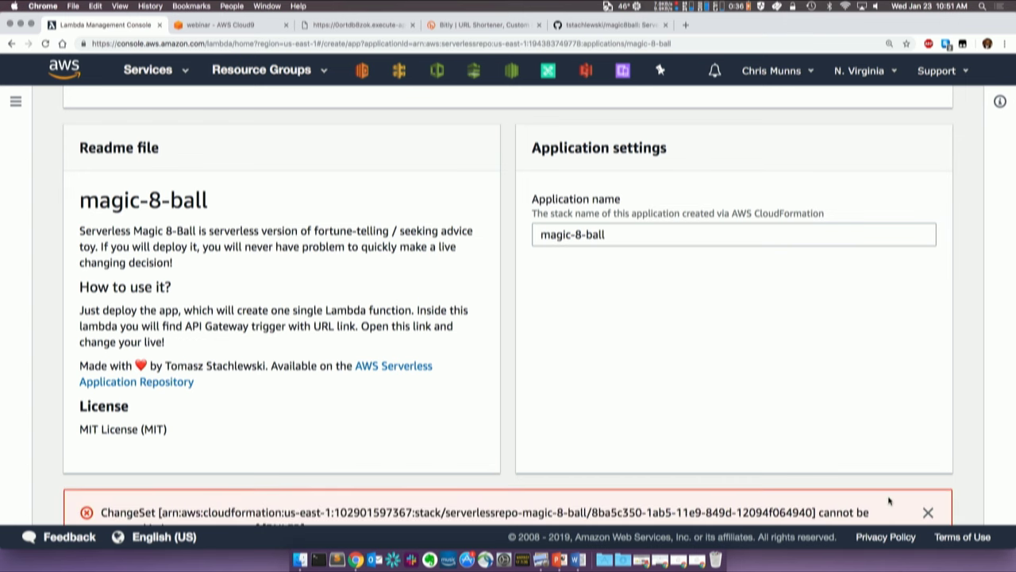
{"action": "scroll", "coordinate": [860, 433], "scroll_direction": "down", "scroll_amount": 2}
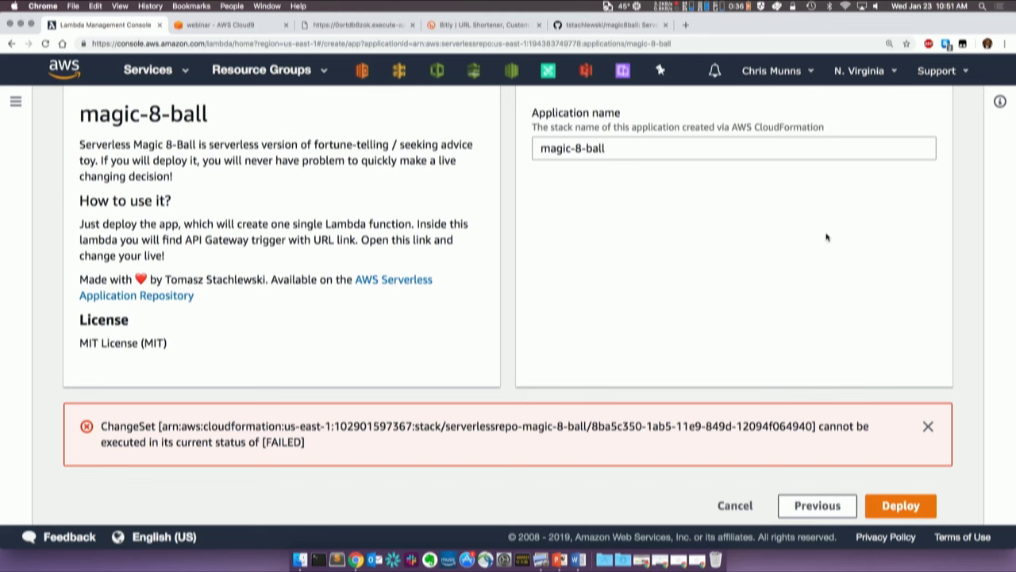
- Switch the console region to US West (Oregon) and deploy the magic-8-ball application there
{"action": "left_click", "coordinate": [850, 78]}
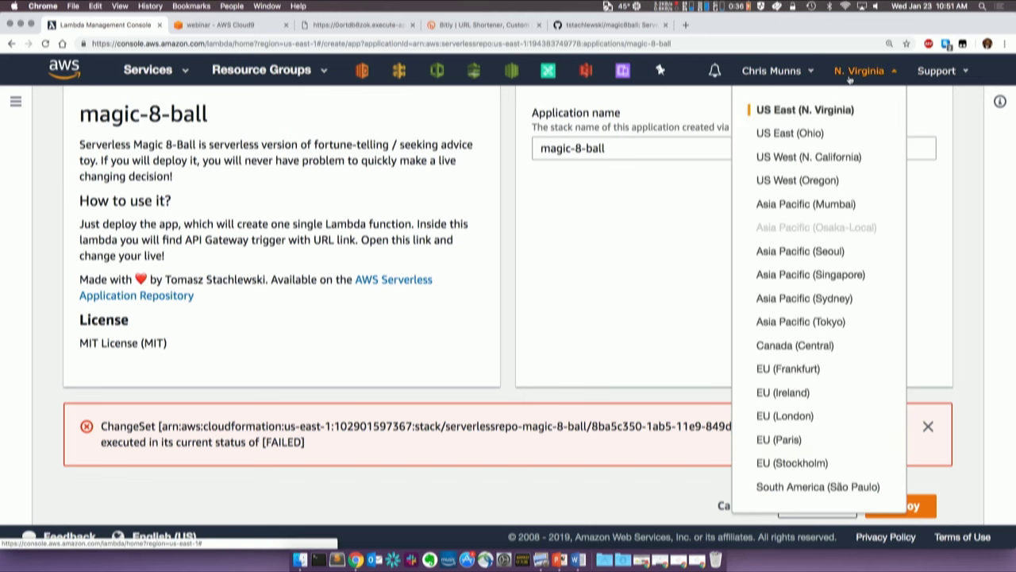
{"action": "left_click", "coordinate": [795, 181]}
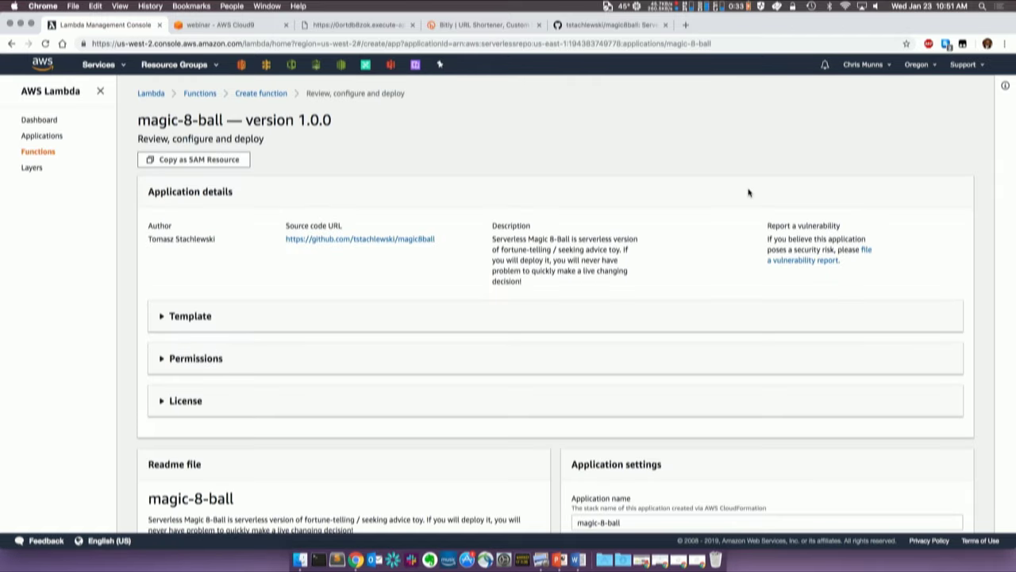
{"action": "scroll", "coordinate": [473, 294], "scroll_direction": "down", "scroll_amount": 5}
{"action": "left_click", "coordinate": [939, 515]}
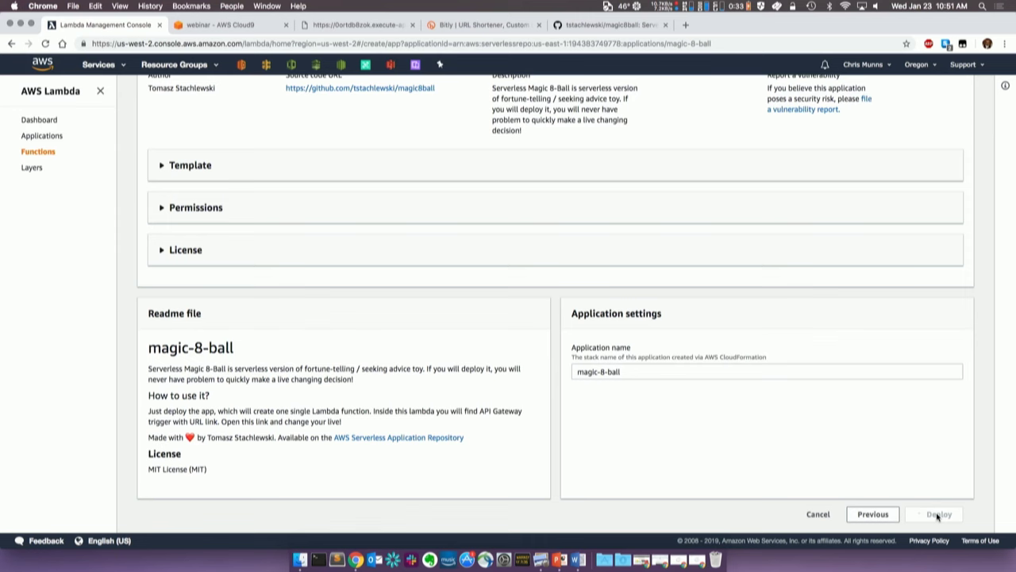
{"action": "key", "text": "super+equal"}
{"action": "key", "text": "super+equal"}
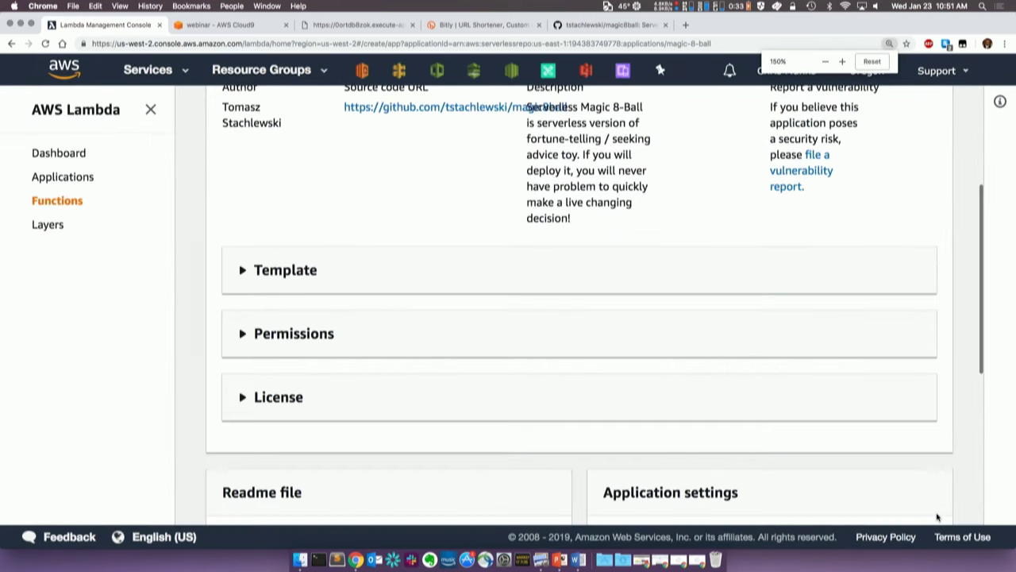
{"action": "scroll", "coordinate": [962, 390], "scroll_direction": "down", "scroll_amount": 2}
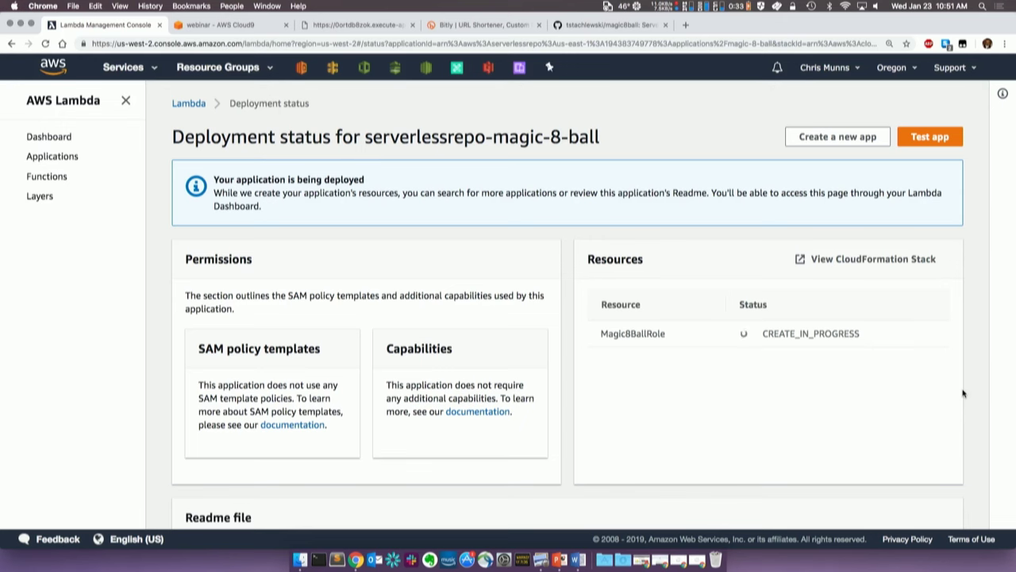
- Follow the creation of the deployment's resources and open the Magic8Ball function from the resource list
{"action": "scroll", "coordinate": [895, 384], "scroll_direction": "down", "scroll_amount": 2}
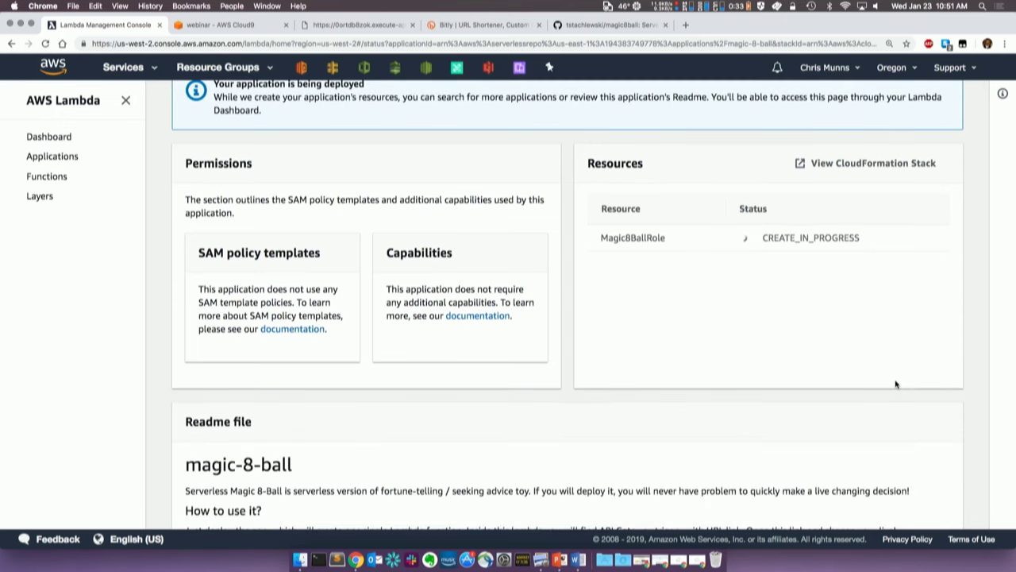
{"action": "scroll", "coordinate": [895, 384], "scroll_direction": "down", "scroll_amount": 3}
{"action": "scroll", "coordinate": [895, 385], "scroll_direction": "up", "scroll_amount": 3}
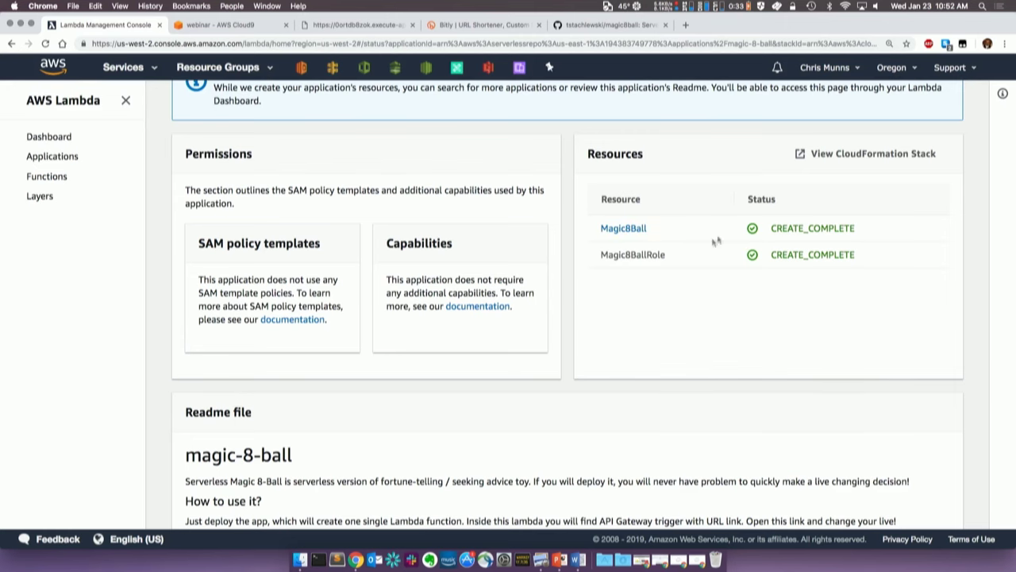
{"action": "scroll", "coordinate": [783, 246], "scroll_direction": "down", "scroll_amount": 1}
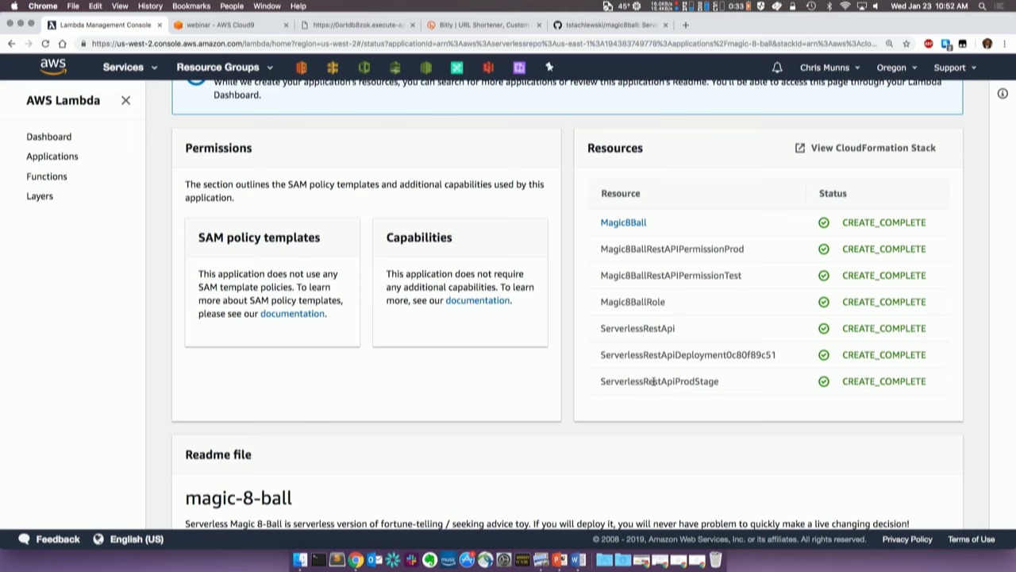
{"action": "left_click", "coordinate": [623, 222]}
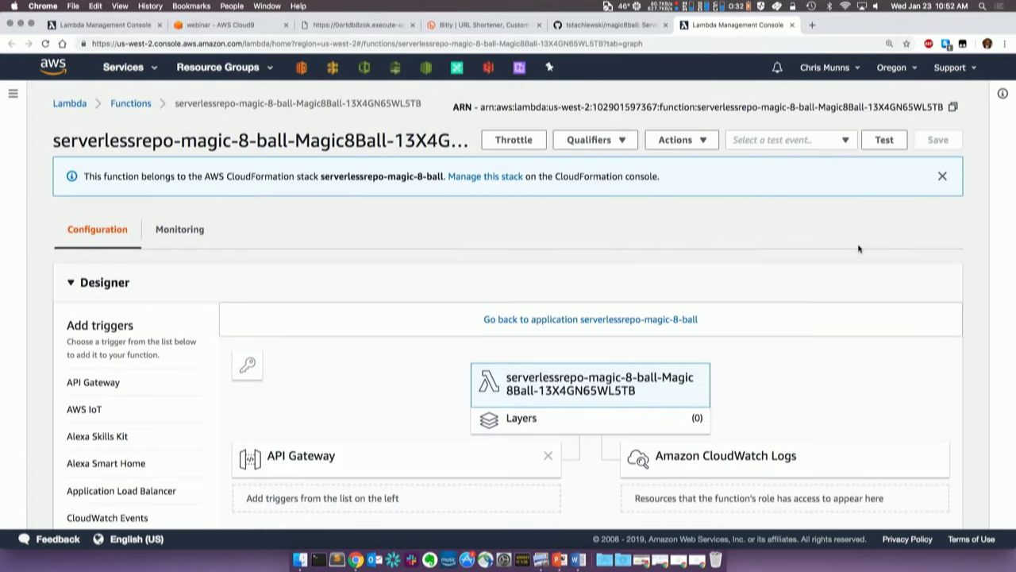
- Review the function's designer and its magic8ball.py code, including the list of answers and the returned HTML response
{"action": "scroll", "coordinate": [859, 248], "scroll_direction": "down", "scroll_amount": 4}
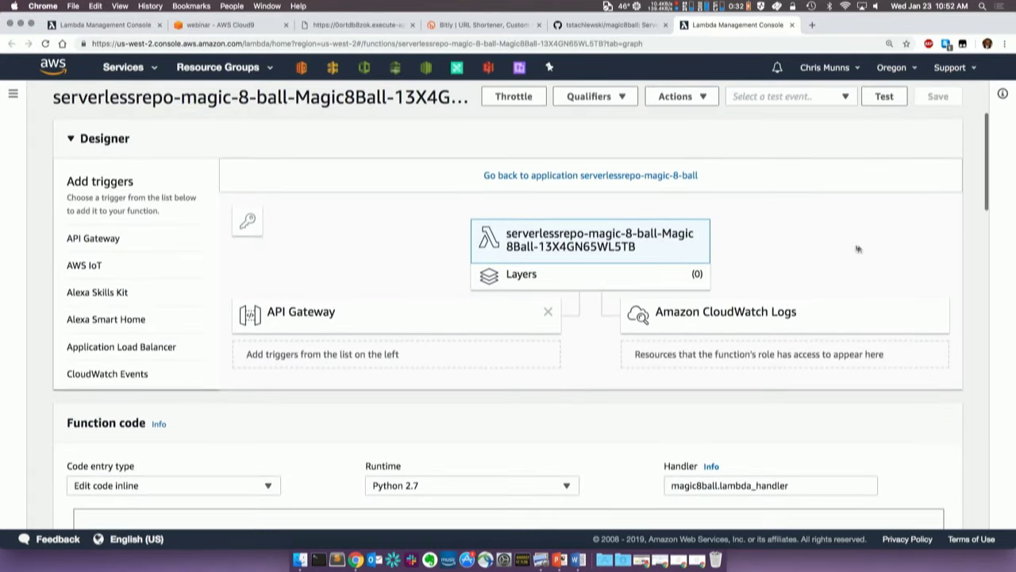
{"action": "scroll", "coordinate": [858, 248], "scroll_direction": "down", "scroll_amount": 8}
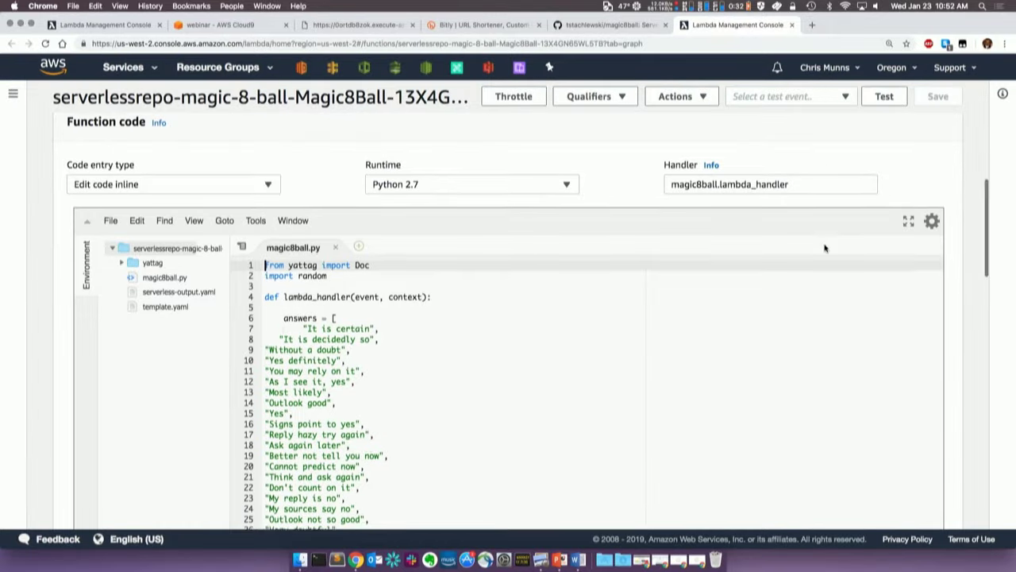
{"action": "scroll", "coordinate": [739, 315], "scroll_direction": "down", "scroll_amount": 15}
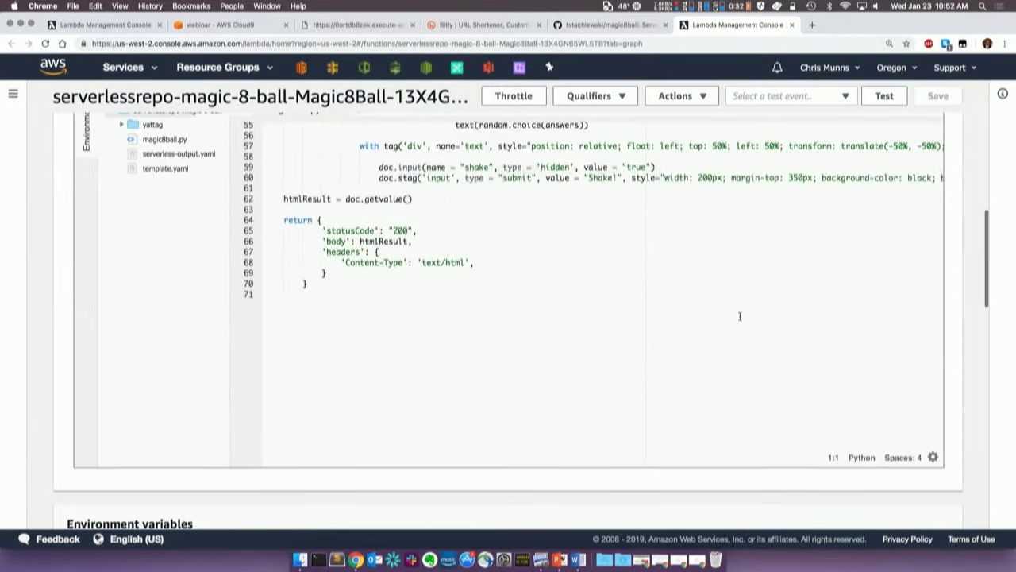
{"action": "scroll", "coordinate": [739, 315], "scroll_direction": "up", "scroll_amount": 3}
{"action": "scroll", "coordinate": [739, 315], "scroll_direction": "down", "scroll_amount": 3}
{"action": "scroll", "coordinate": [739, 315], "scroll_direction": "up", "scroll_amount": 1}
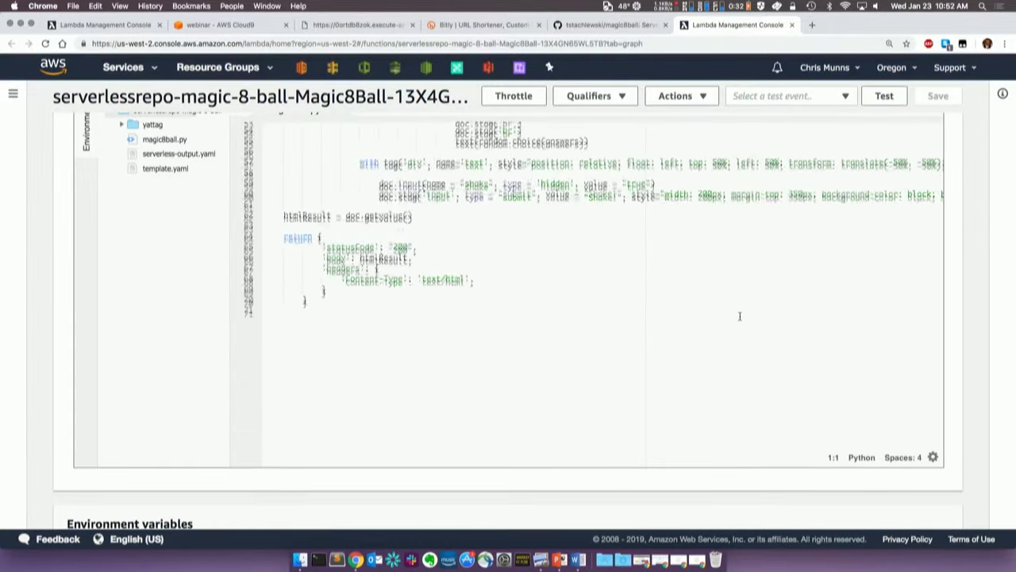
{"action": "scroll", "coordinate": [739, 315], "scroll_direction": "up", "scroll_amount": 15}
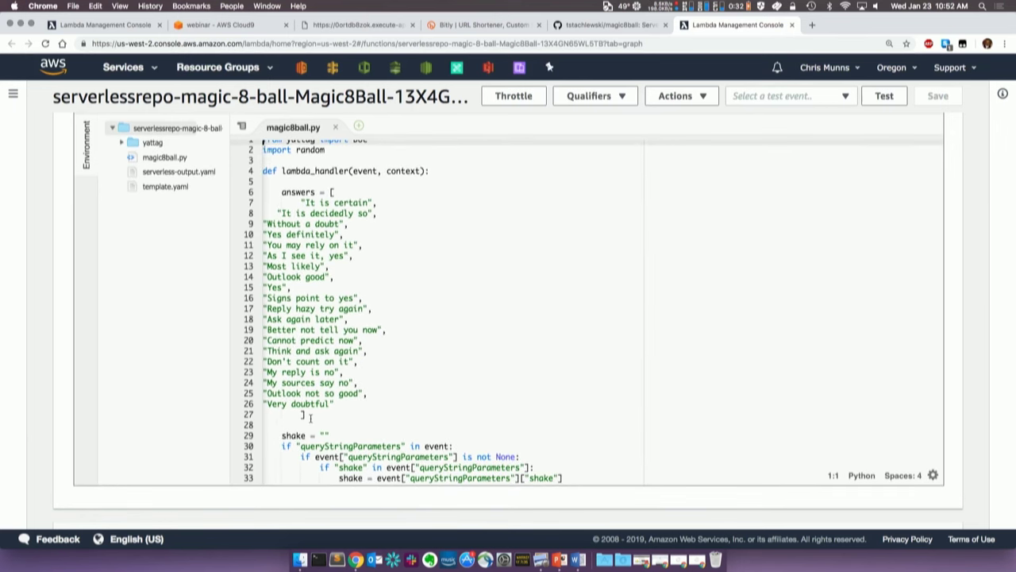
{"action": "left_click_drag", "start_coordinate": [310, 418], "coordinate": [271, 234]}
{"action": "left_click", "coordinate": [436, 264]}
{"action": "scroll", "coordinate": [435, 265], "scroll_direction": "up", "scroll_amount": 10}
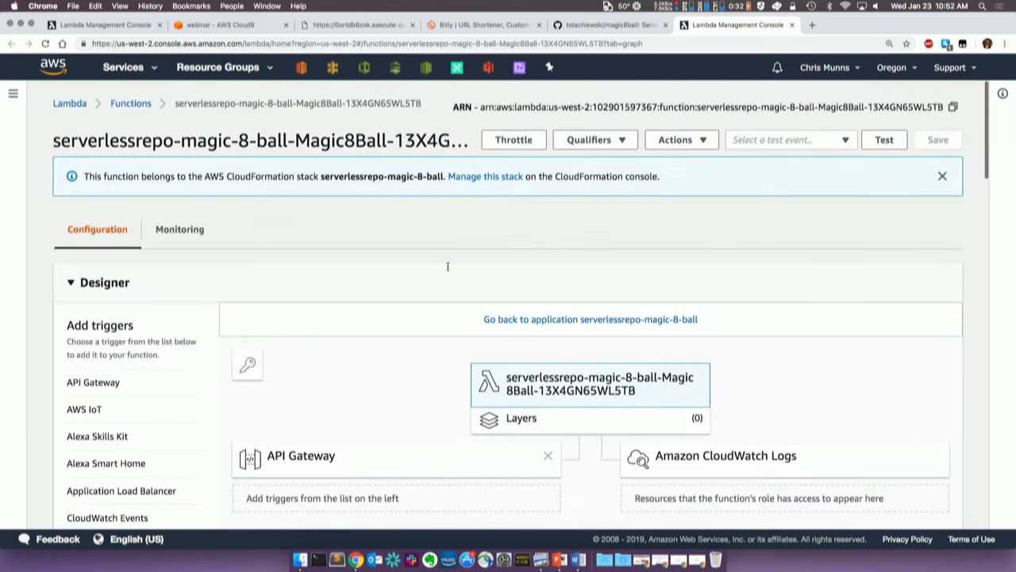
- Create a test event named blank8ball from the Hello World template with all its key-value pairs removed
{"action": "left_click", "coordinate": [885, 143]}
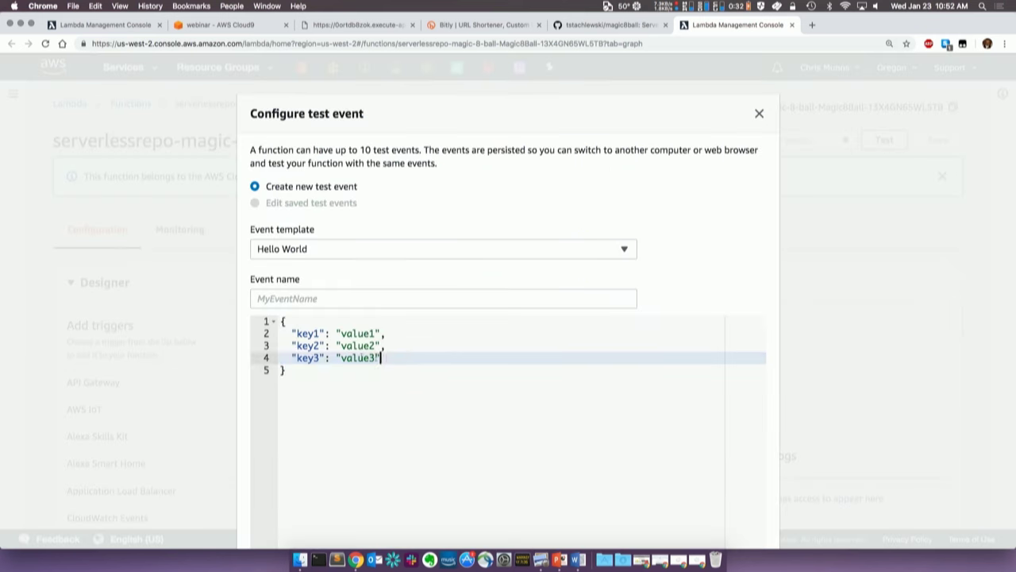
{"action": "left_click_drag", "start_coordinate": [381, 357], "coordinate": [273, 335]}
{"action": "key", "text": "BackSpace"}
{"action": "left_click", "coordinate": [326, 299]}
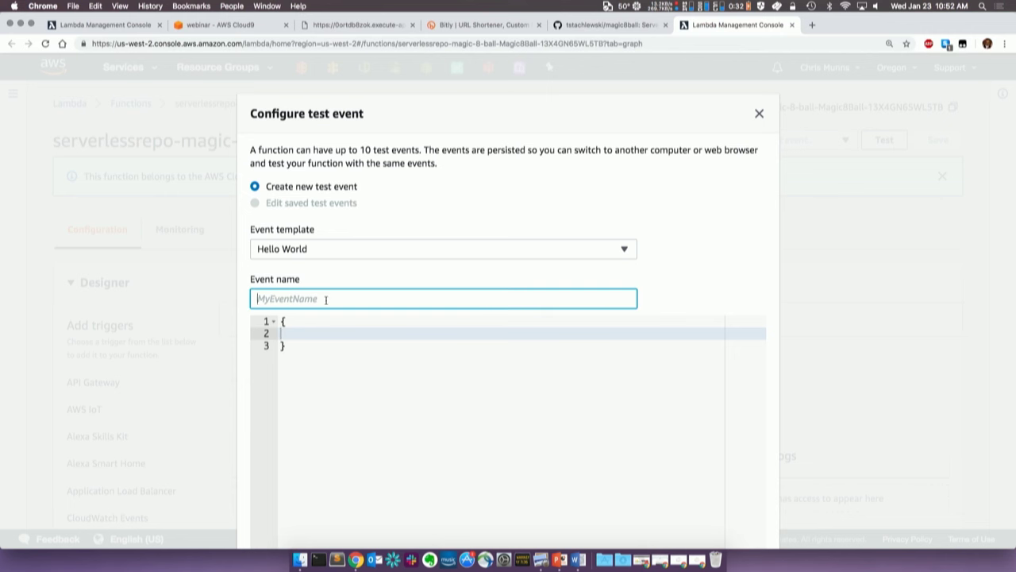
{"action": "type", "text": "blank8ball"}
{"action": "scroll", "coordinate": [519, 271], "scroll_direction": "down", "scroll_amount": 5}
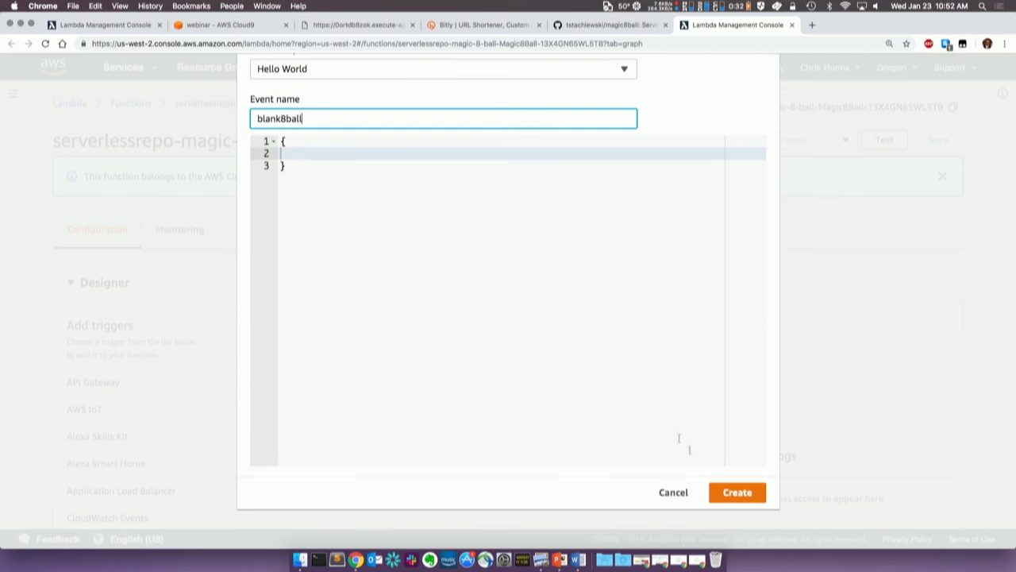
{"action": "left_click", "coordinate": [739, 492]}
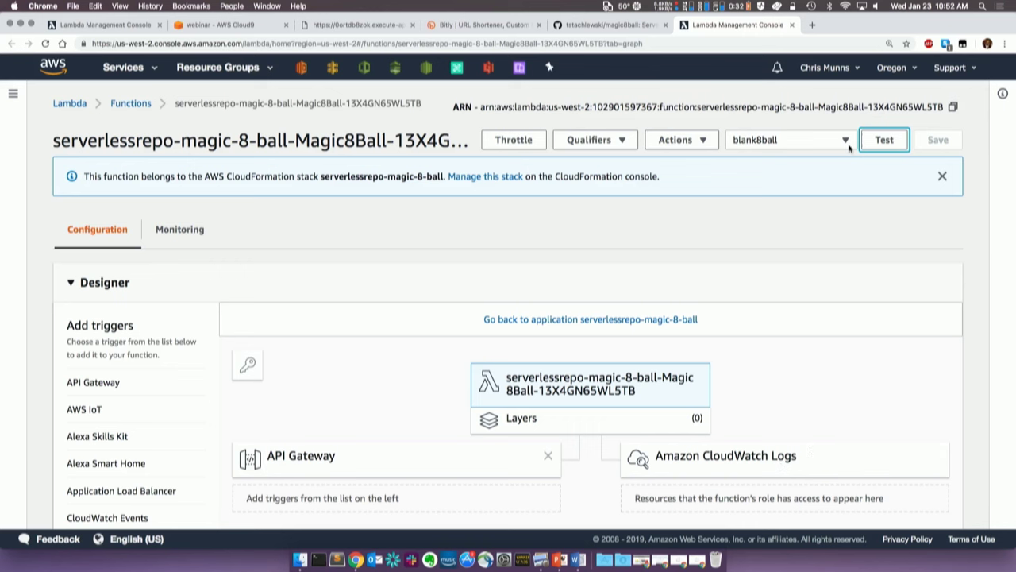
- Run the function with the blank8ball test event and inspect the HTML body in the execution result details
{"action": "left_click", "coordinate": [885, 140]}
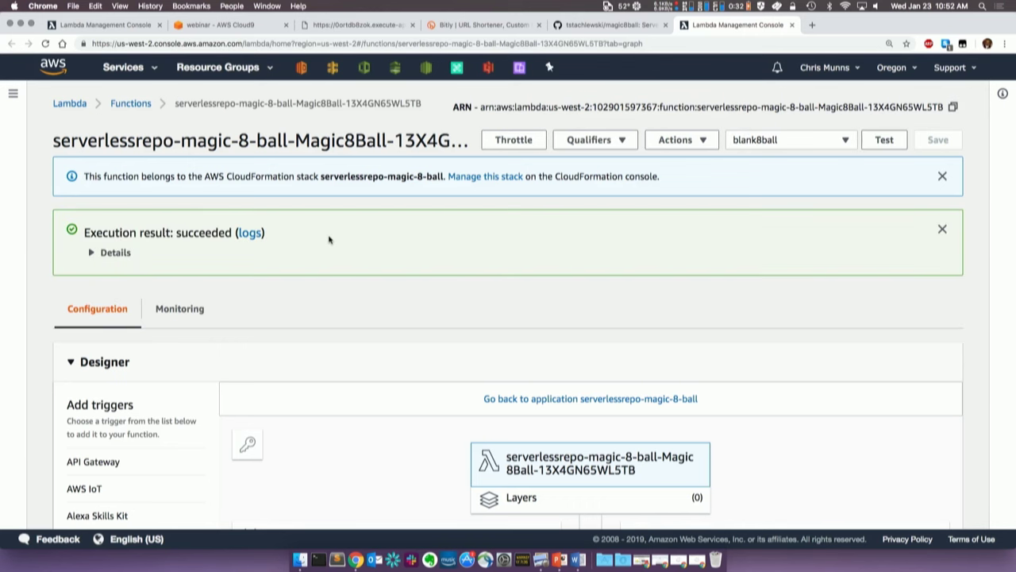
{"action": "left_click", "coordinate": [125, 253]}
{"action": "scroll", "coordinate": [242, 317], "scroll_direction": "down", "scroll_amount": 3}
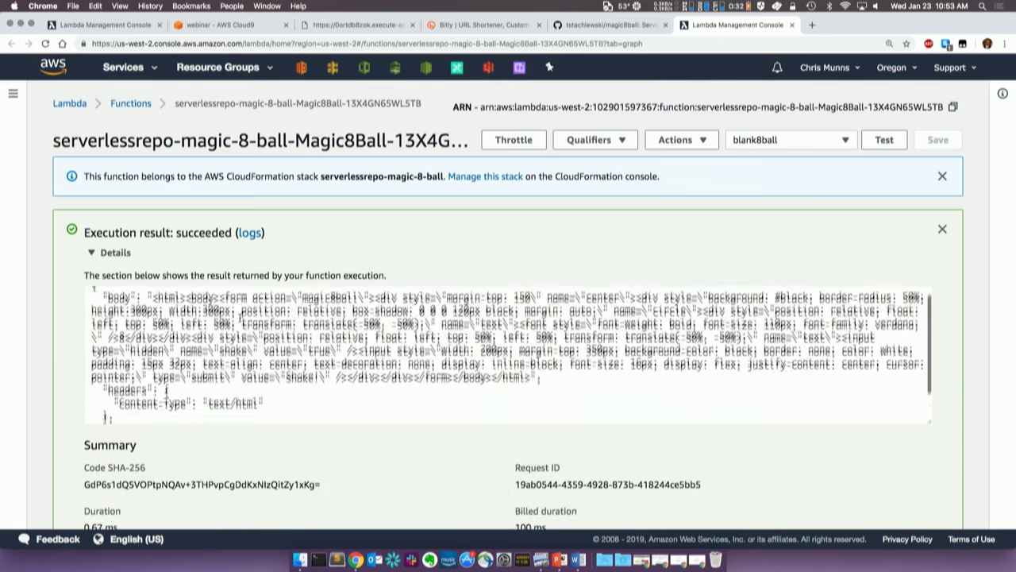
{"action": "scroll", "coordinate": [241, 318], "scroll_direction": "up", "scroll_amount": 3}
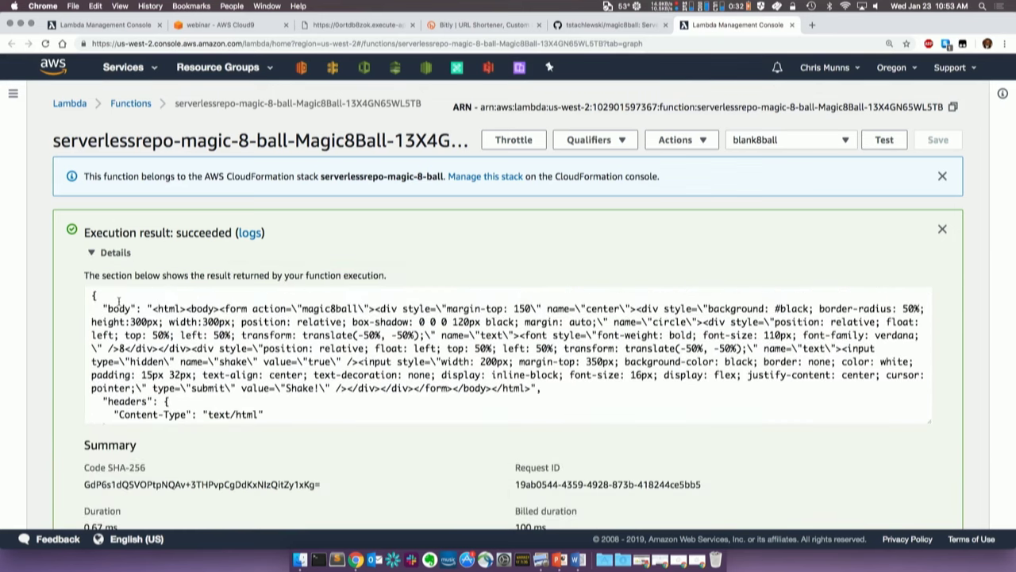
{"action": "left_click_drag", "start_coordinate": [103, 308], "coordinate": [542, 388]}
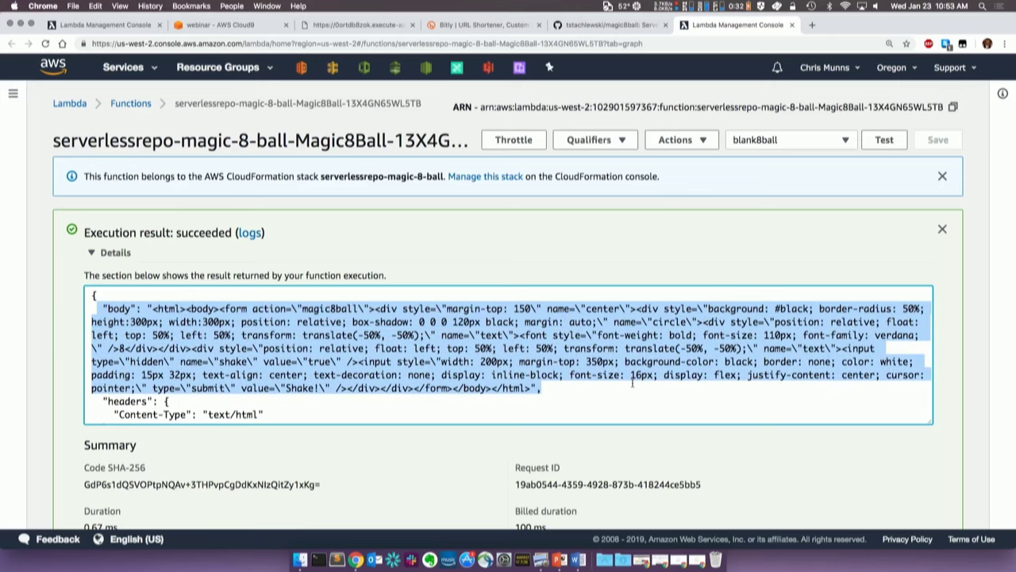
- Open the function's API Gateway endpoint in a new browser tab and shake the magic 8-ball
{"action": "scroll", "coordinate": [632, 382], "scroll_direction": "down", "scroll_amount": 1}
{"action": "scroll", "coordinate": [984, 367], "scroll_direction": "down", "scroll_amount": 15}
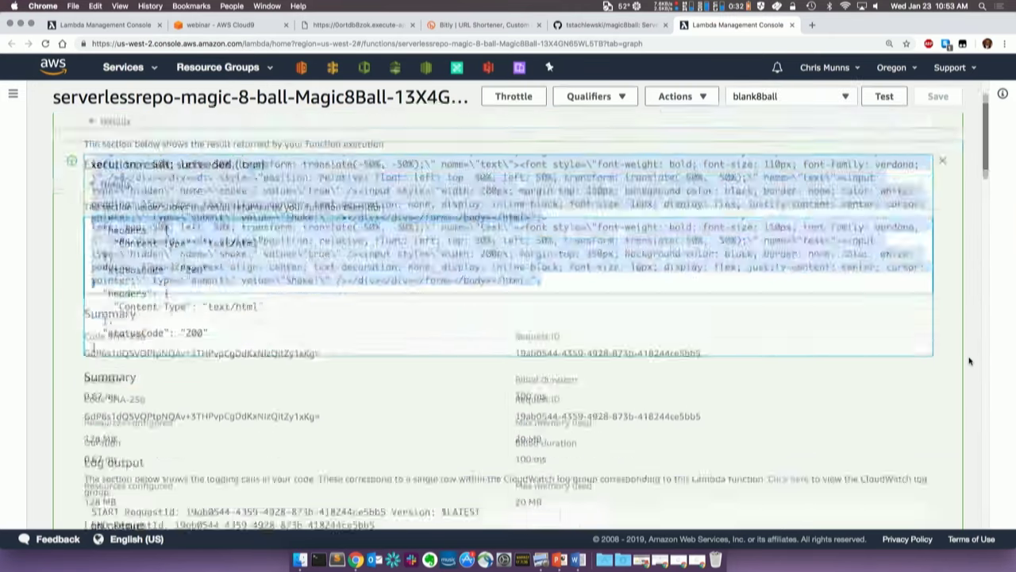
{"action": "scroll", "coordinate": [389, 268], "scroll_direction": "up", "scroll_amount": 5}
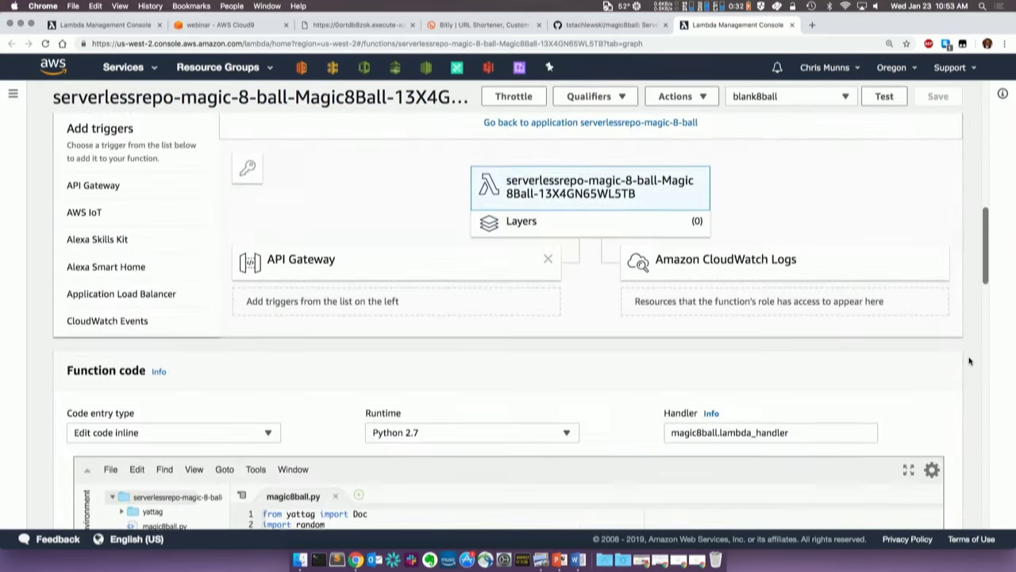
{"action": "left_click", "coordinate": [346, 262]}
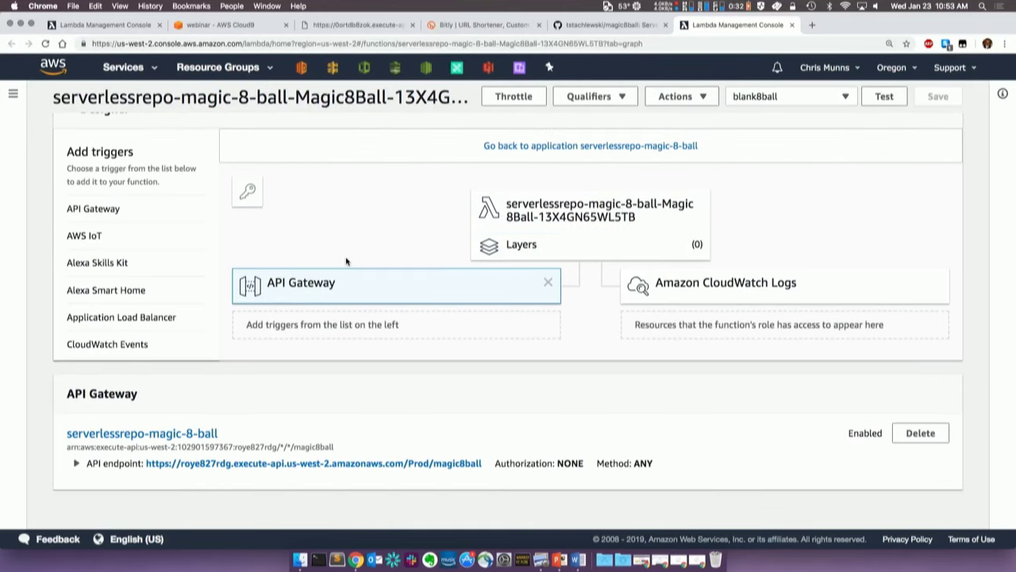
{"action": "right_click", "coordinate": [446, 467]}
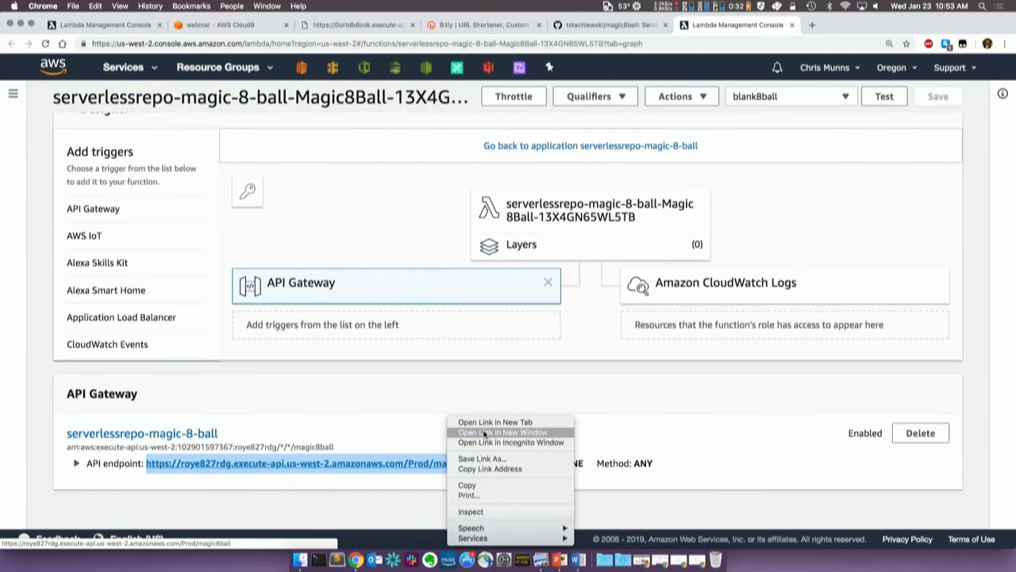
{"action": "left_click", "coordinate": [483, 424]}
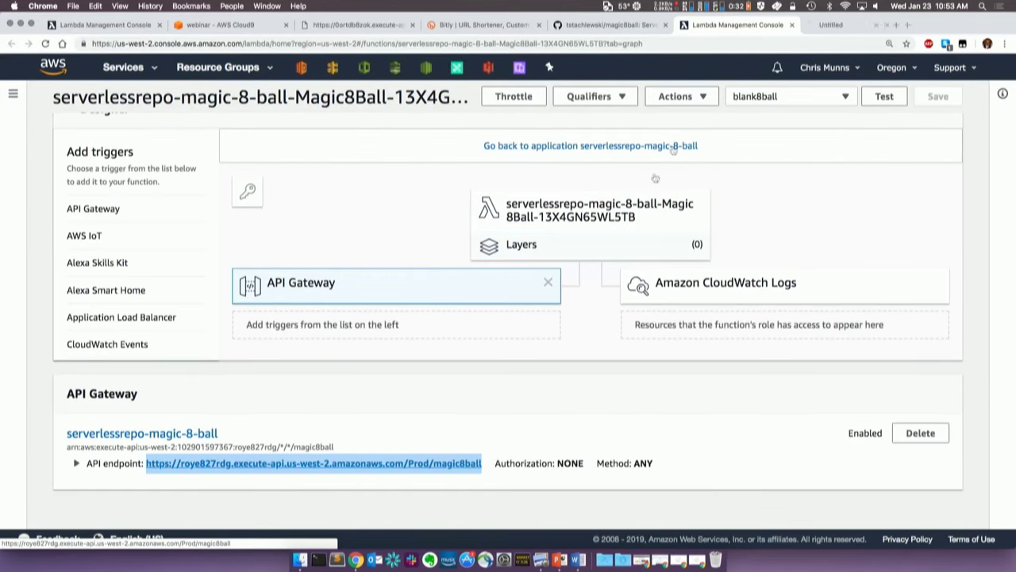
{"action": "left_click", "coordinate": [835, 29]}
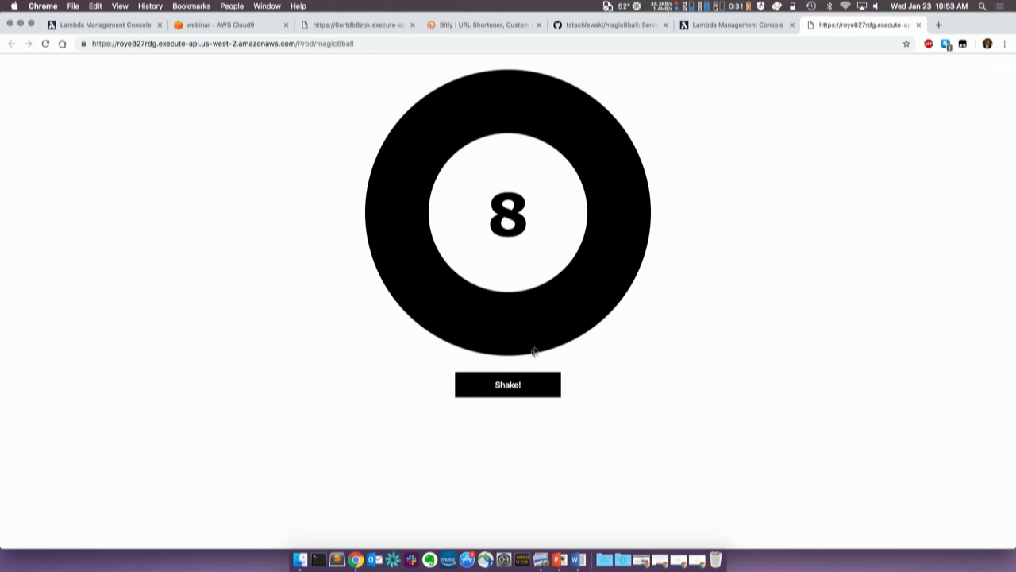
{"action": "left_click", "coordinate": [505, 387]}
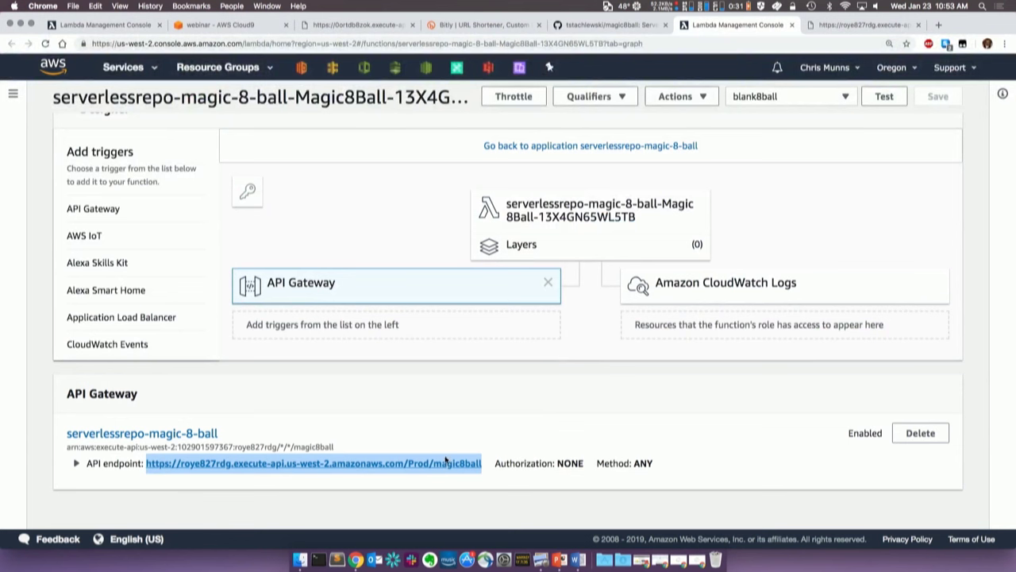
- Copy the magic8ball API endpoint address and shorten it with Bitly
{"action": "right_click", "coordinate": [446, 463]}
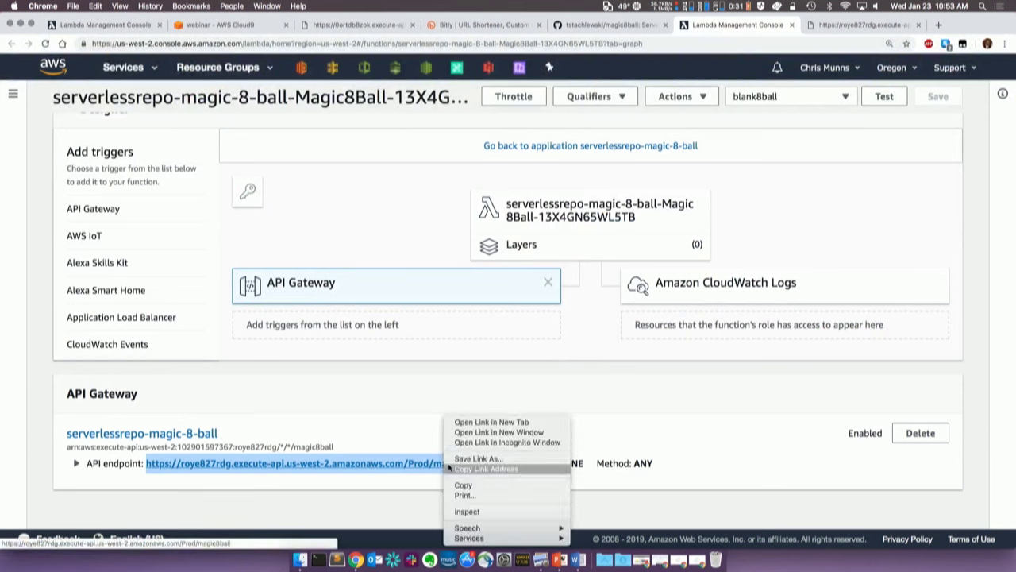
{"action": "left_click", "coordinate": [459, 470]}
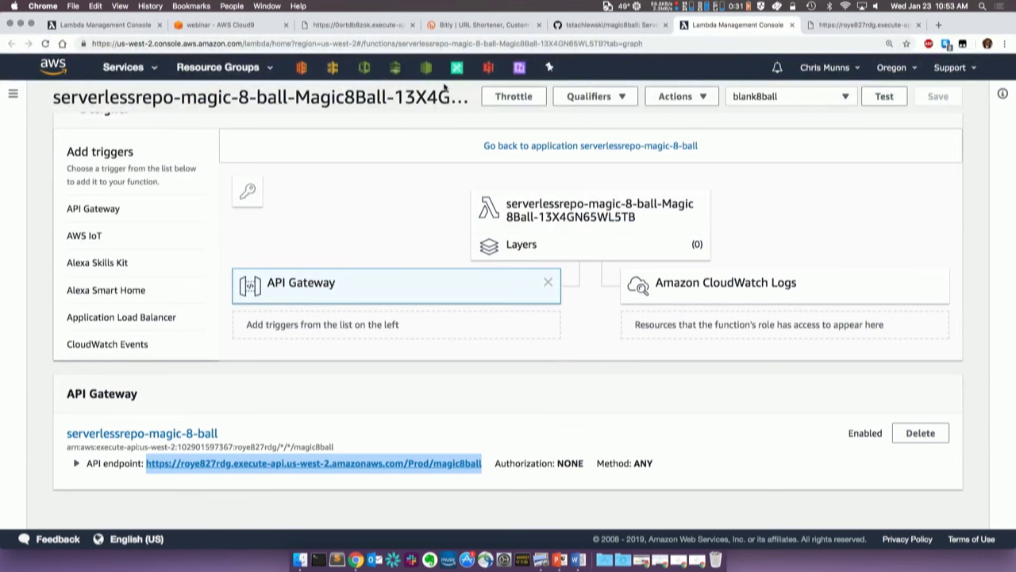
{"action": "left_click", "coordinate": [467, 25]}
{"action": "left_click", "coordinate": [440, 294]}
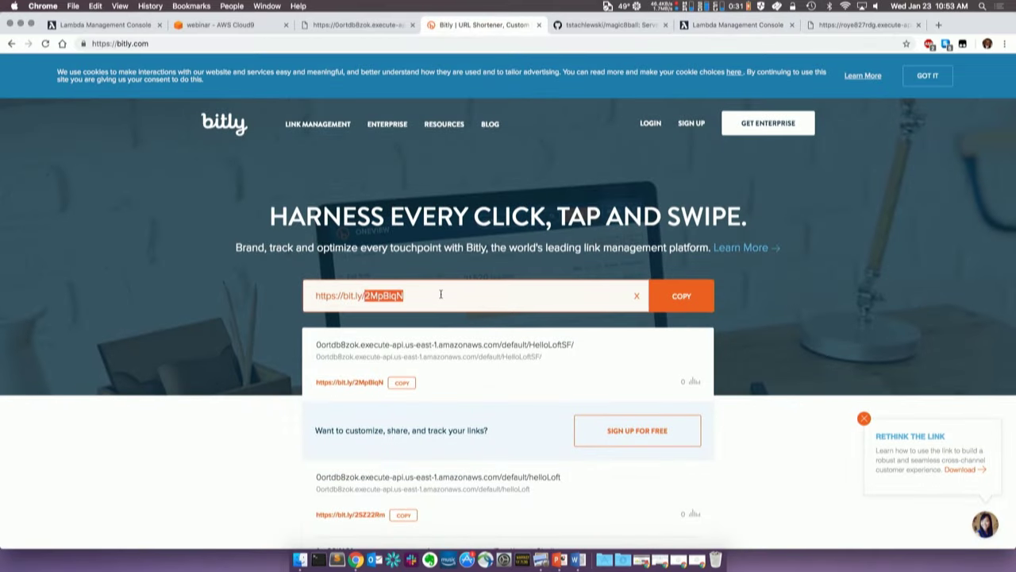
{"action": "key", "text": "super+v"}
{"action": "left_click", "coordinate": [676, 297]}
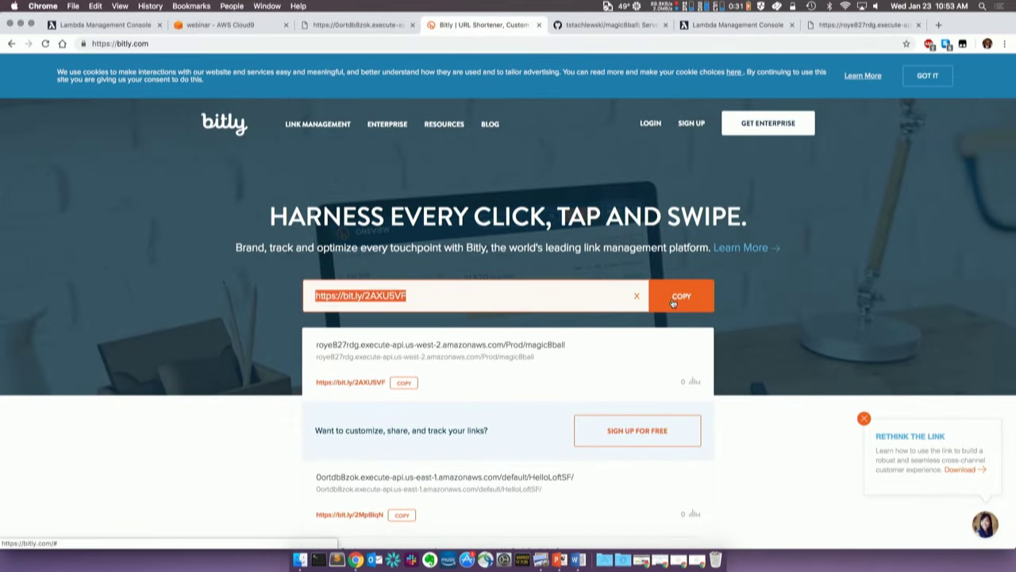
- Switch to the Word document and replace its entire contents with the copied magic8ball short link
{"action": "key", "text": "ctrl+Up"}
{"action": "left_click", "coordinate": [464, 377]}
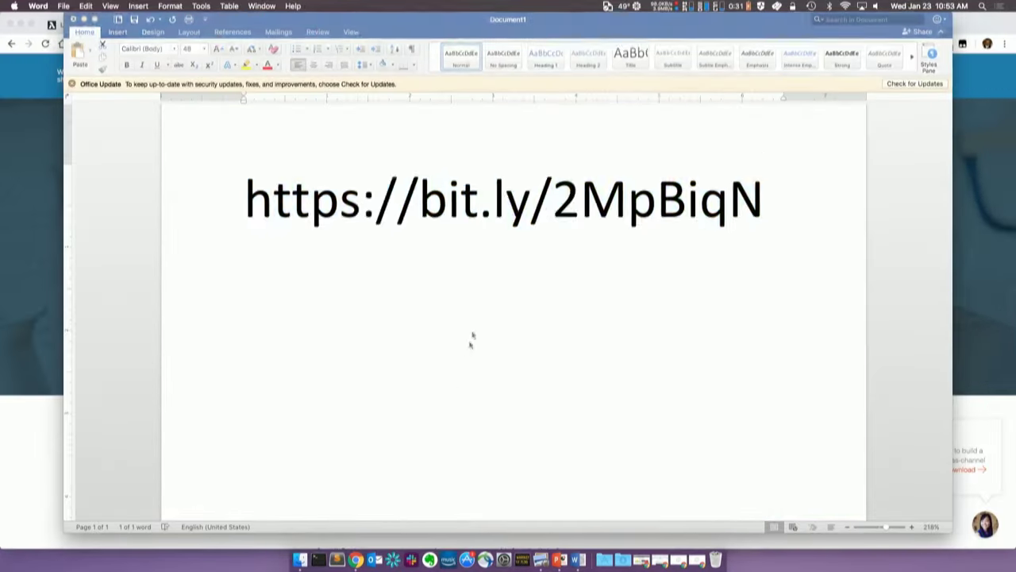
{"action": "key", "text": "super+a"}
{"action": "key", "text": "super+v"}
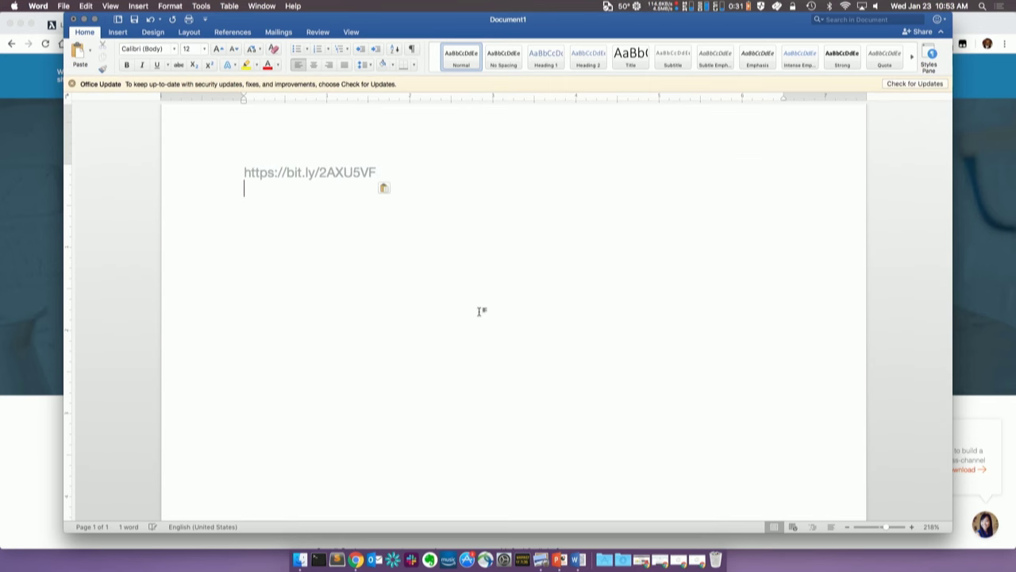
- Format the pasted short link in black at 36 pt and magnify the page to 319%
{"action": "key", "text": "super+a"}
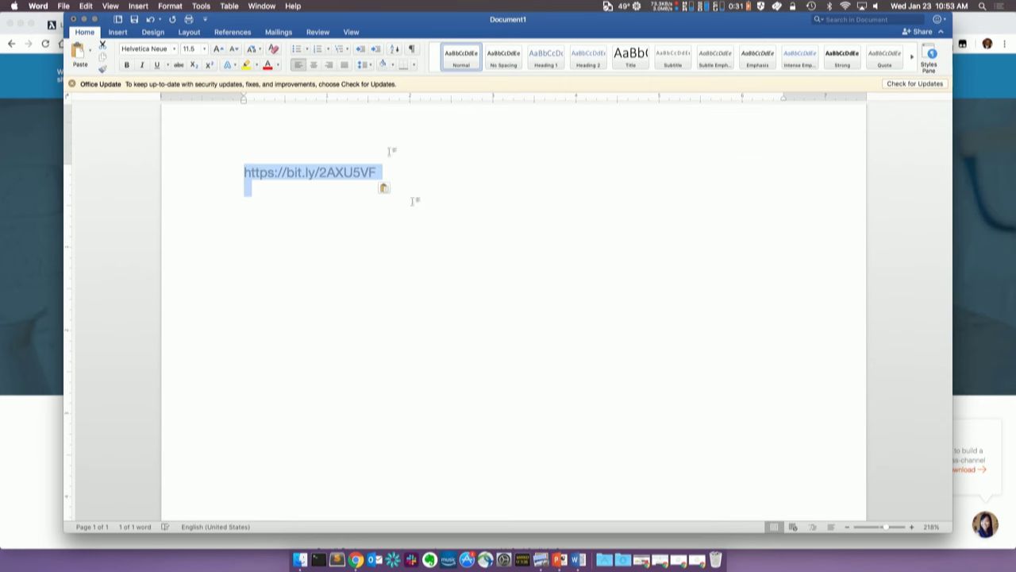
{"action": "left_click", "coordinate": [277, 65]}
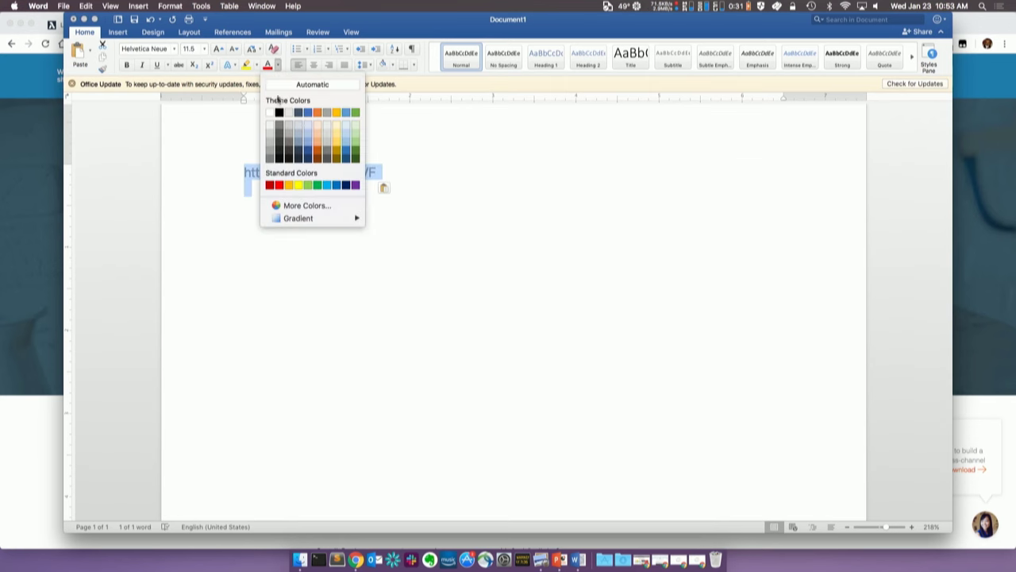
{"action": "left_click", "coordinate": [279, 111]}
{"action": "left_click", "coordinate": [217, 49]}
{"action": "left_click", "coordinate": [217, 50]}
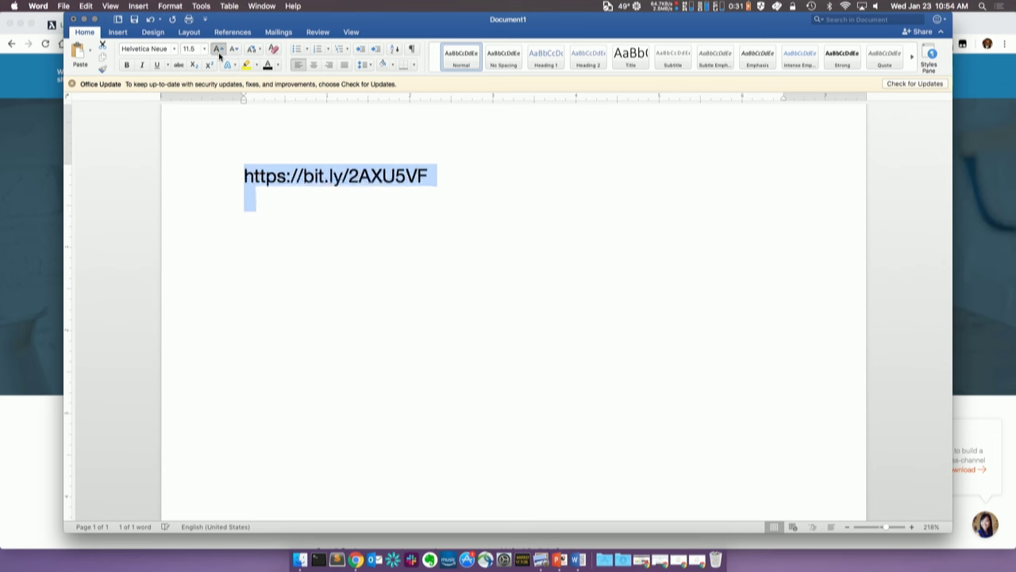
{"action": "left_click", "coordinate": [218, 49]}
{"action": "left_click", "coordinate": [218, 50]}
{"action": "left_click", "coordinate": [218, 50]}
{"action": "left_click", "coordinate": [218, 50]}
{"action": "left_click", "coordinate": [218, 50]}
{"action": "left_click", "coordinate": [218, 50]}
{"action": "left_click", "coordinate": [218, 50]}
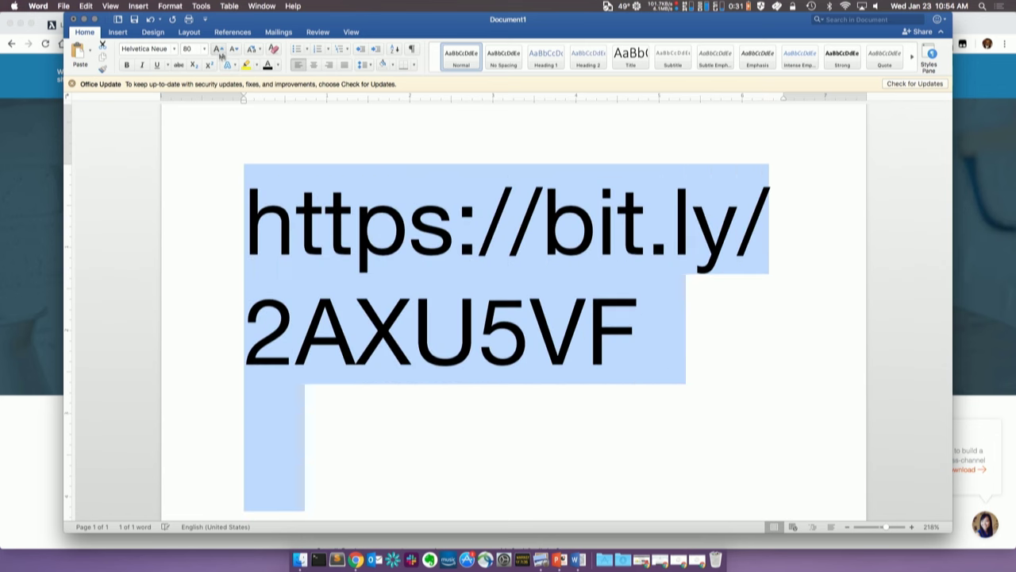
{"action": "left_click", "coordinate": [234, 50]}
{"action": "left_click", "coordinate": [235, 50]}
{"action": "left_click", "coordinate": [234, 50]}
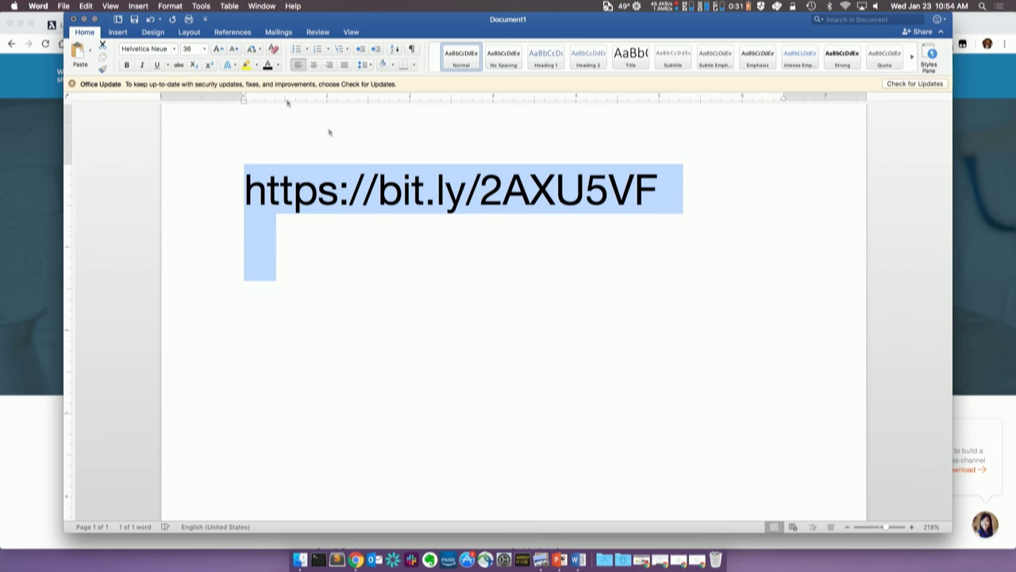
{"action": "left_click", "coordinate": [458, 239]}
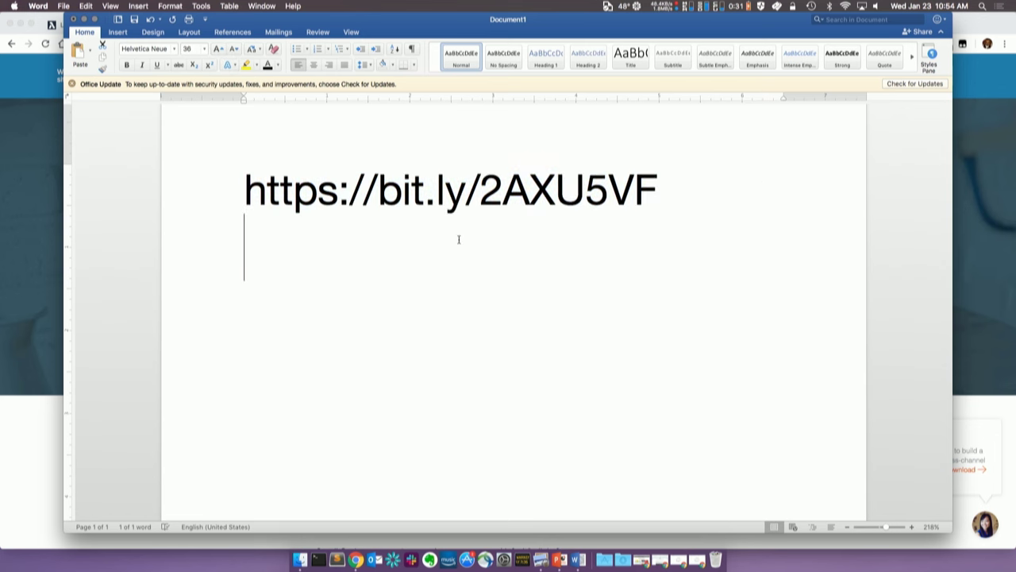
{"action": "left_click", "coordinate": [889, 529]}
{"action": "left_click", "coordinate": [890, 530]}
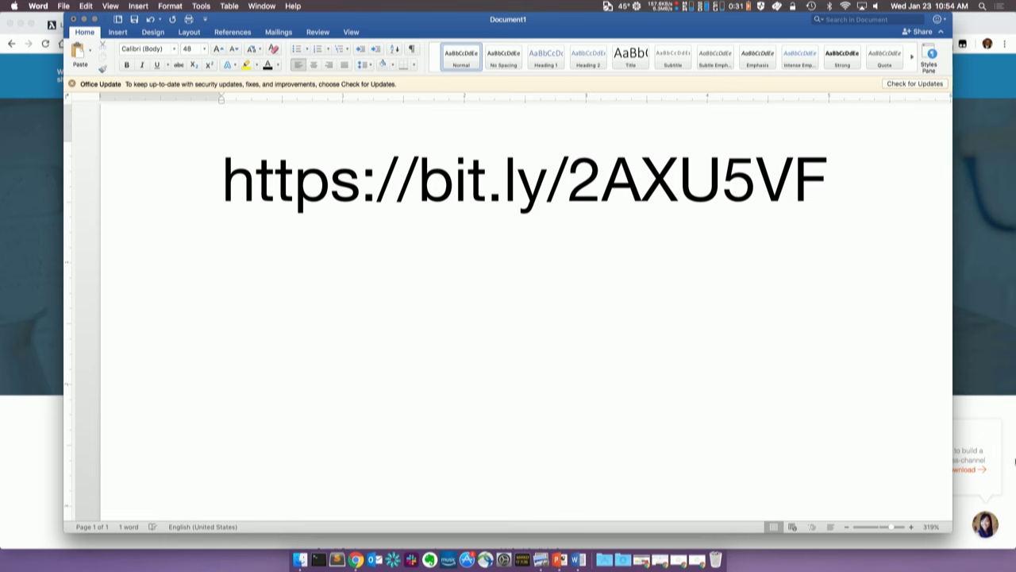
- Switch back to Chrome and shake the magic 8-ball several times on its API endpoint page
{"action": "key", "text": "ctrl+Up"}
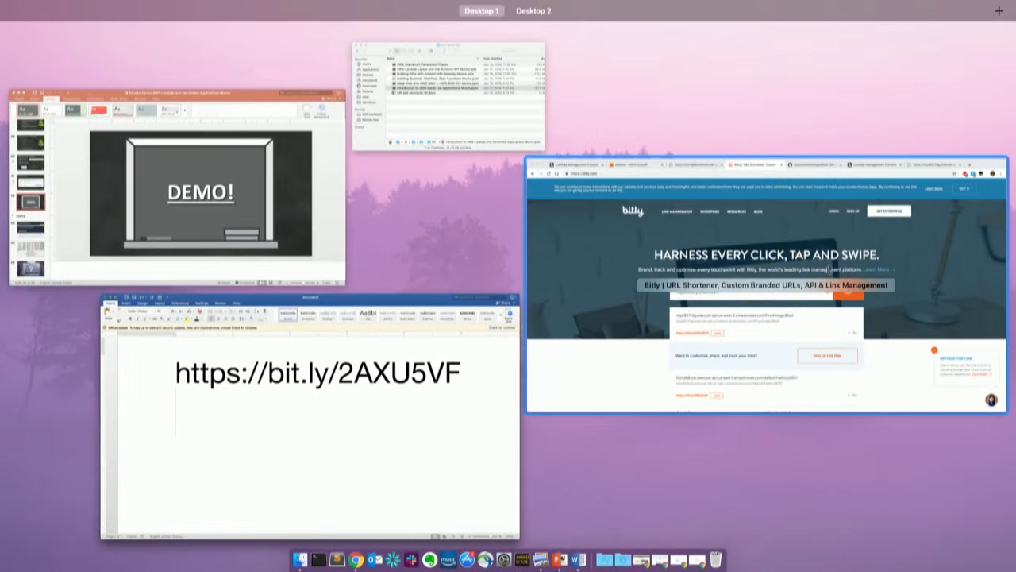
{"action": "left_click", "coordinate": [829, 267]}
{"action": "left_click", "coordinate": [853, 30]}
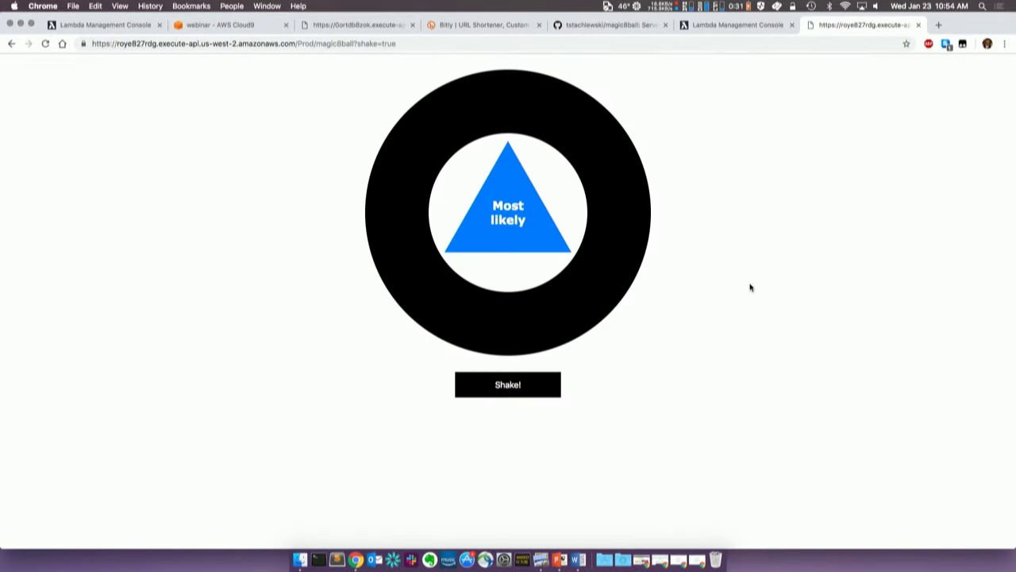
{"action": "left_click", "coordinate": [348, 28]}
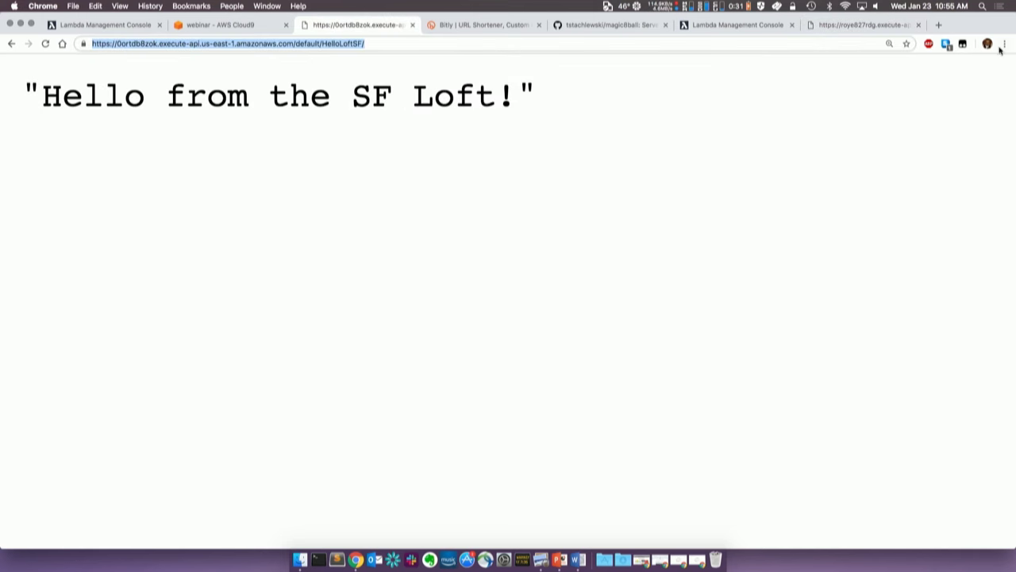
{"action": "left_click", "coordinate": [871, 27]}
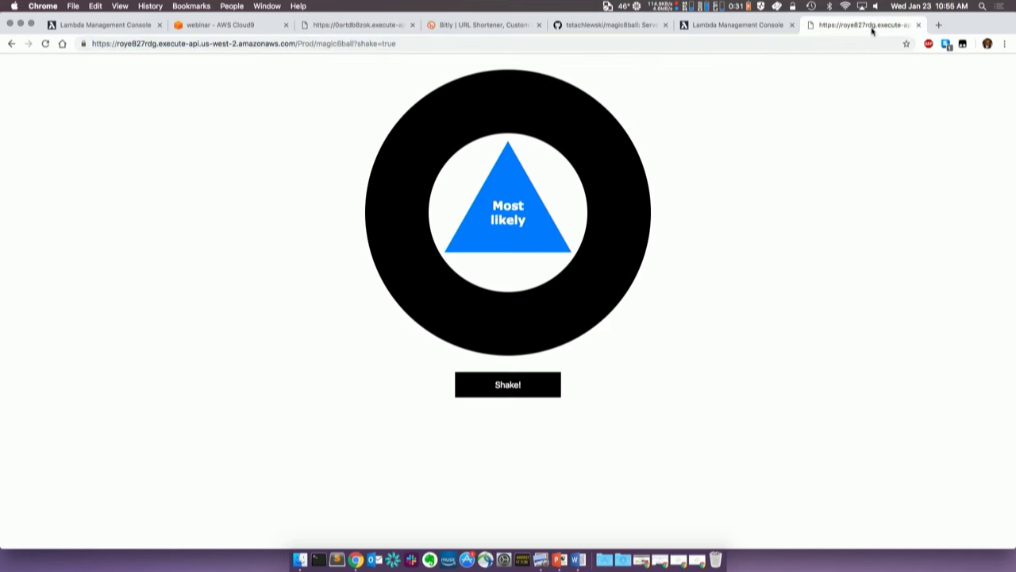
{"action": "left_click", "coordinate": [515, 387]}
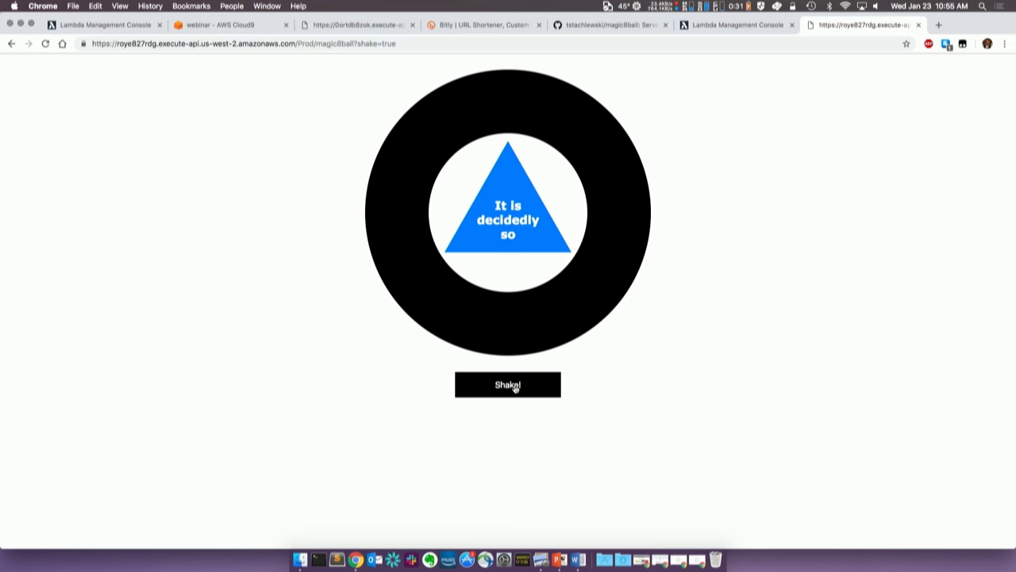
{"action": "left_click", "coordinate": [514, 387]}
{"action": "left_click", "coordinate": [515, 387]}
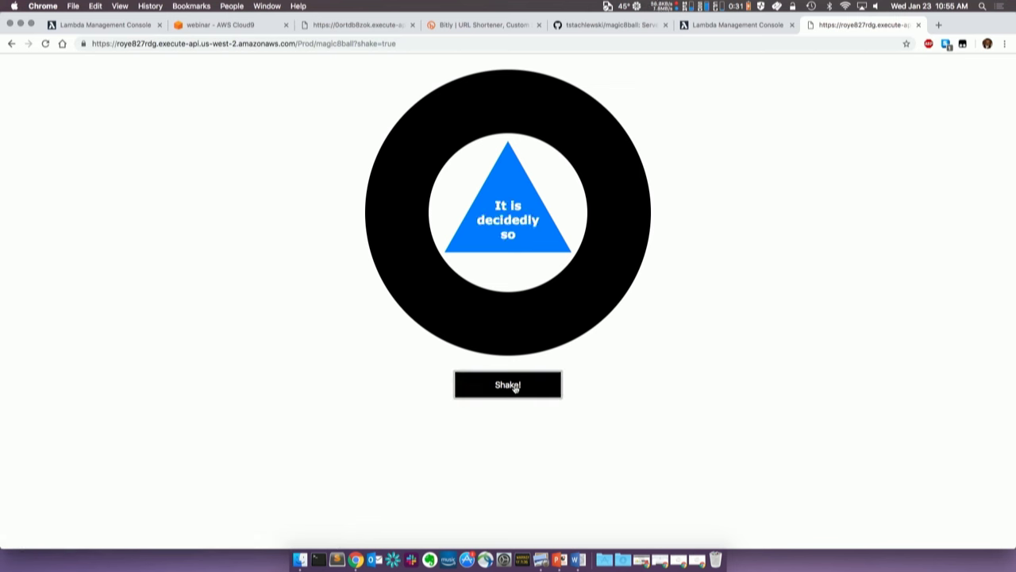
{"action": "left_click", "coordinate": [515, 387]}
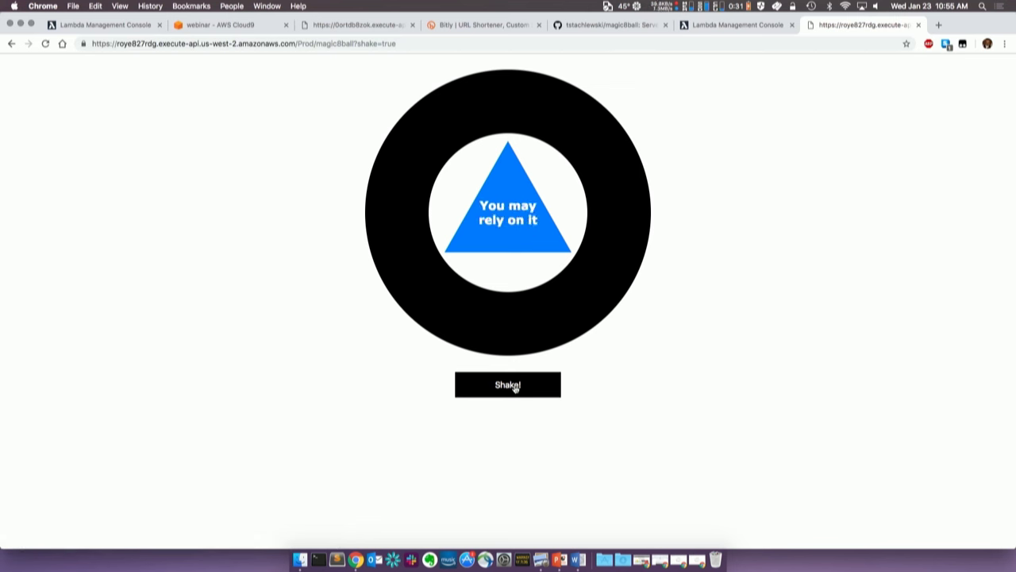